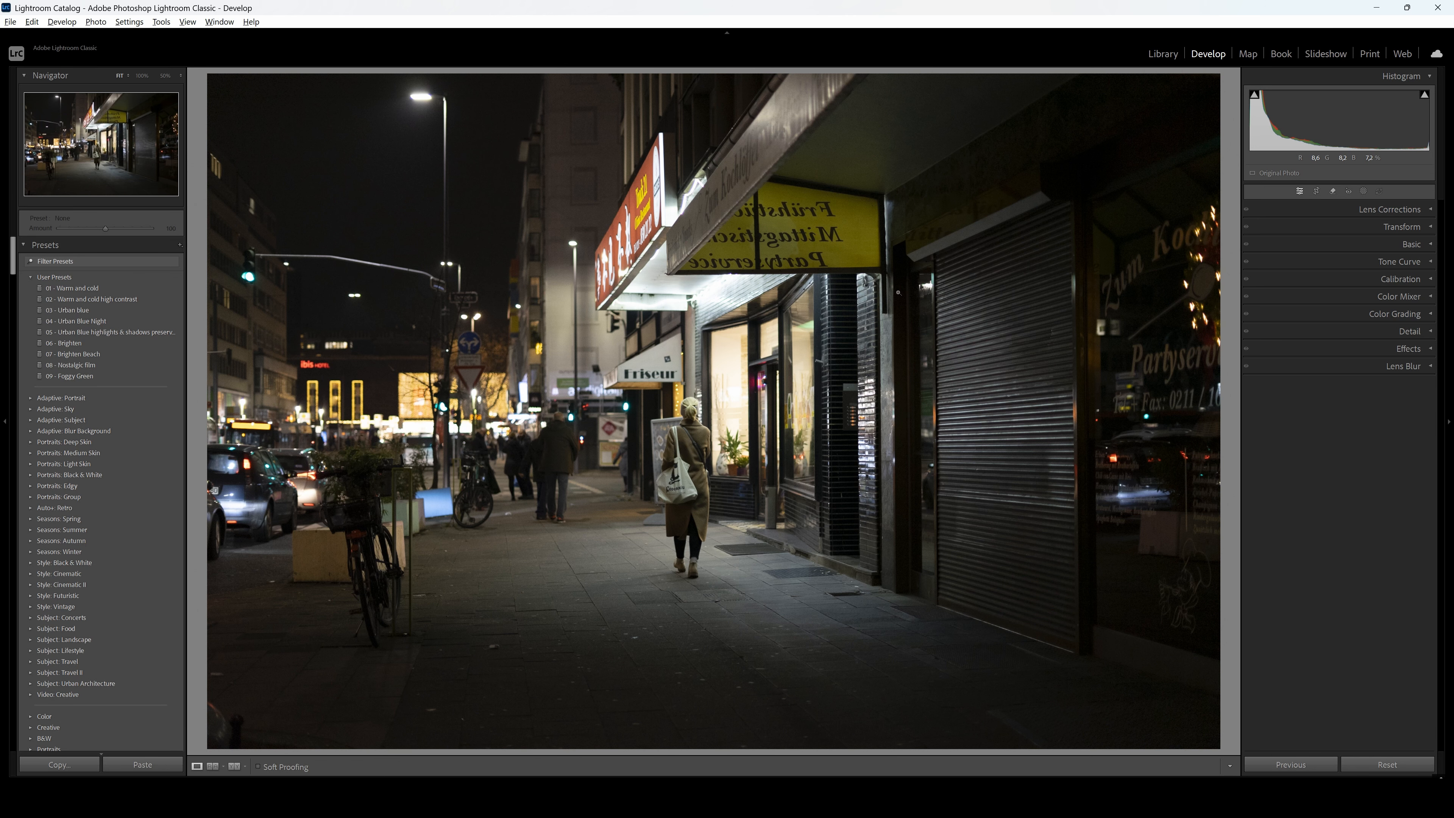
Paint a brush mask over the lit shop window and the pavement in front of the shop, and exit masking
key(k)
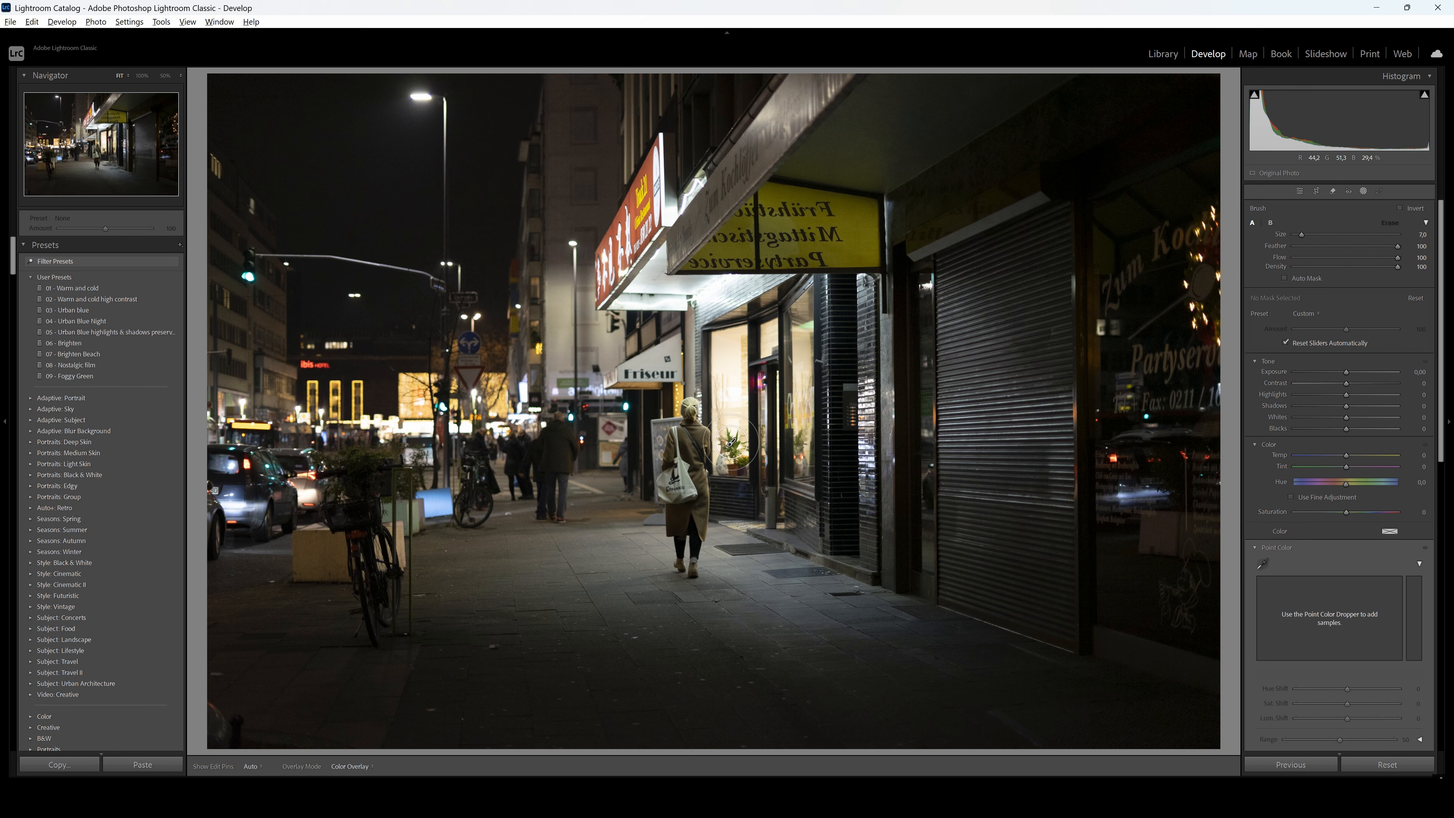
mouse_move(731, 442)
mouse_down()
mouse_move(736, 362)
mouse_move(799, 304)
mouse_move(807, 418)
mouse_up()
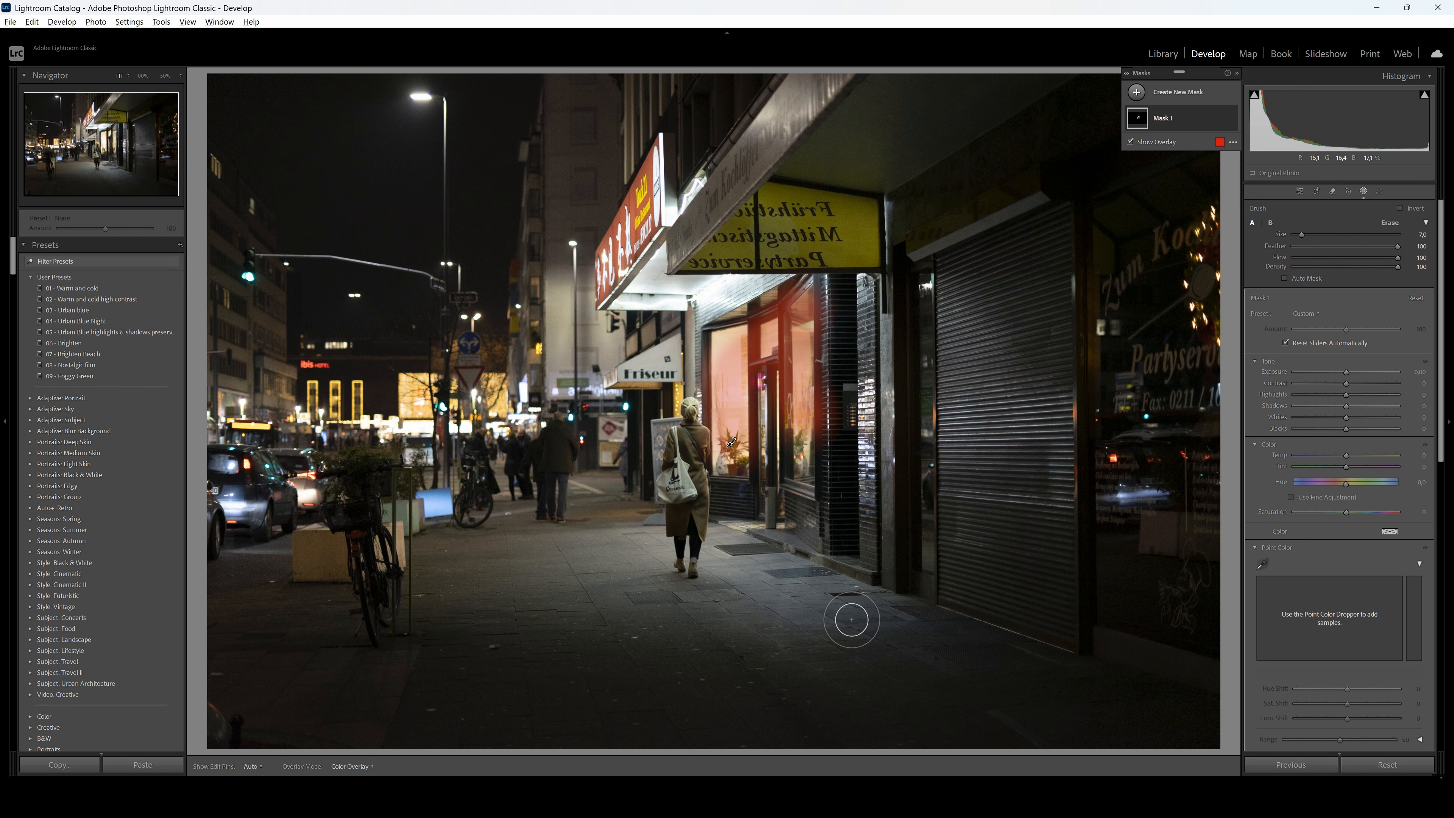
mouse_move(852, 619)
mouse_down()
mouse_move(789, 571)
mouse_move(818, 594)
mouse_move(772, 578)
mouse_move(895, 633)
mouse_up()
key(h)
key(h)
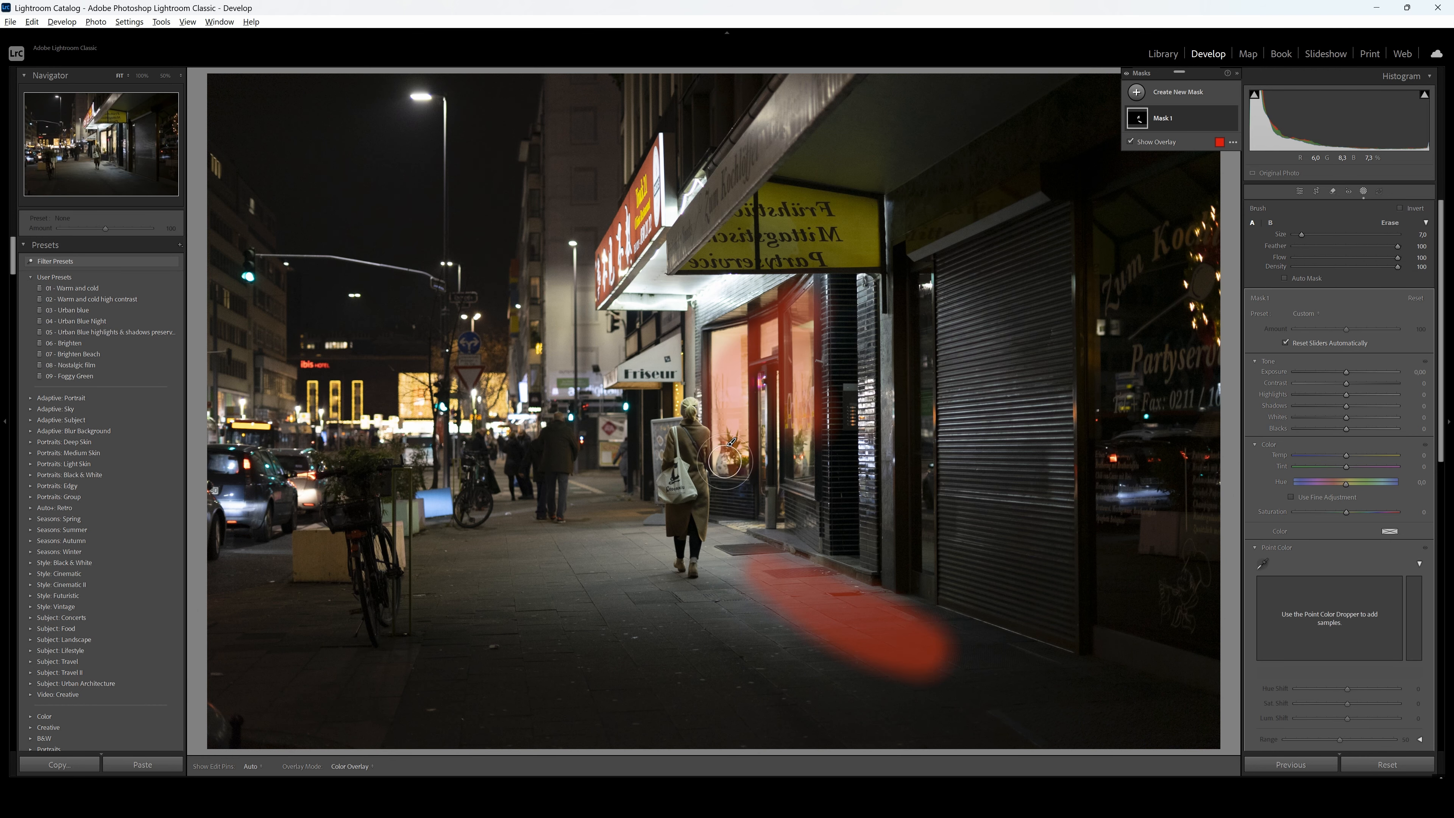
key(Escape)
key(Escape)
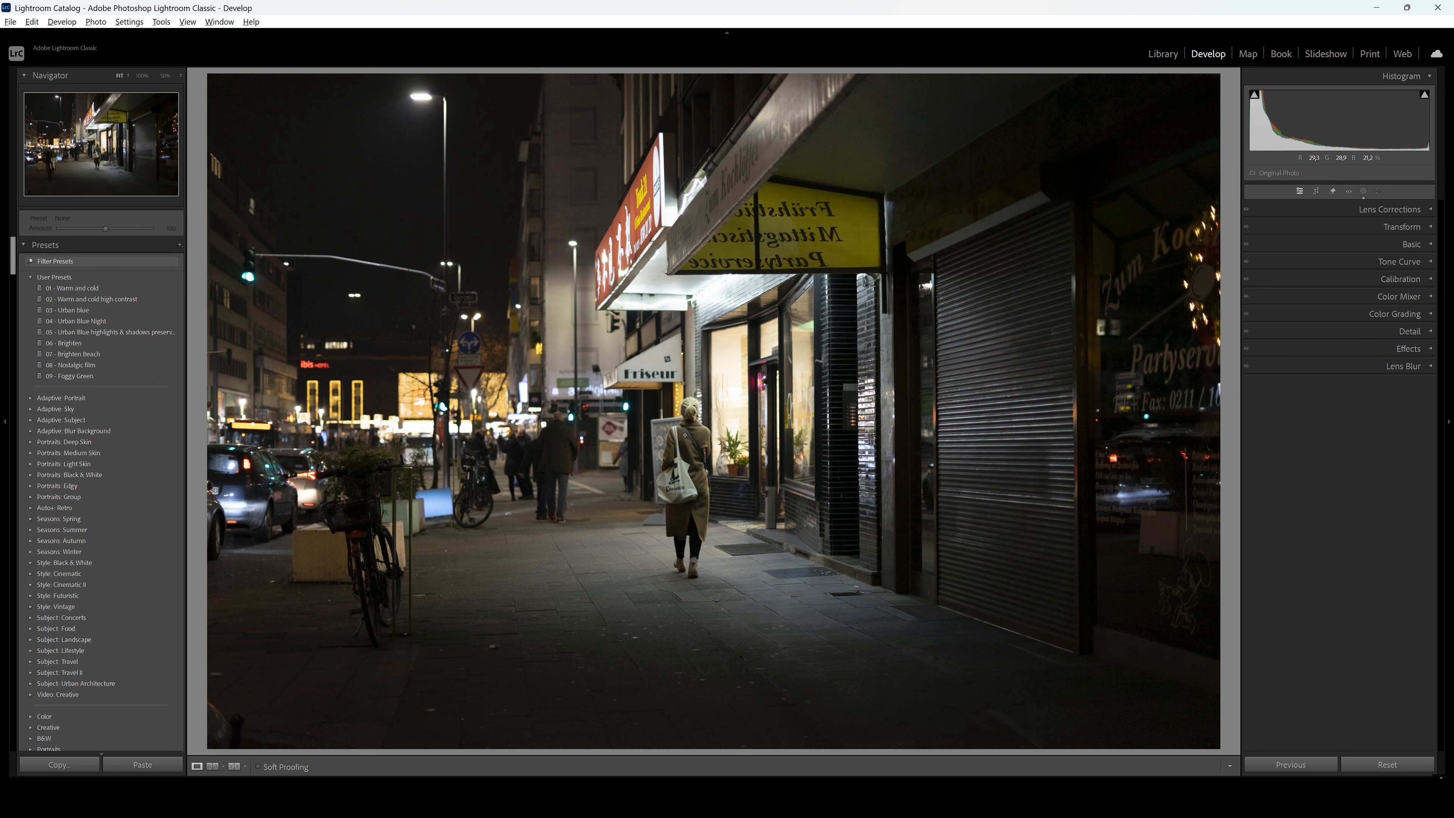
Set up a crop with the 4 x 5 / 8 x 10 aspect ratio in portrait orientation
click(686, 436)
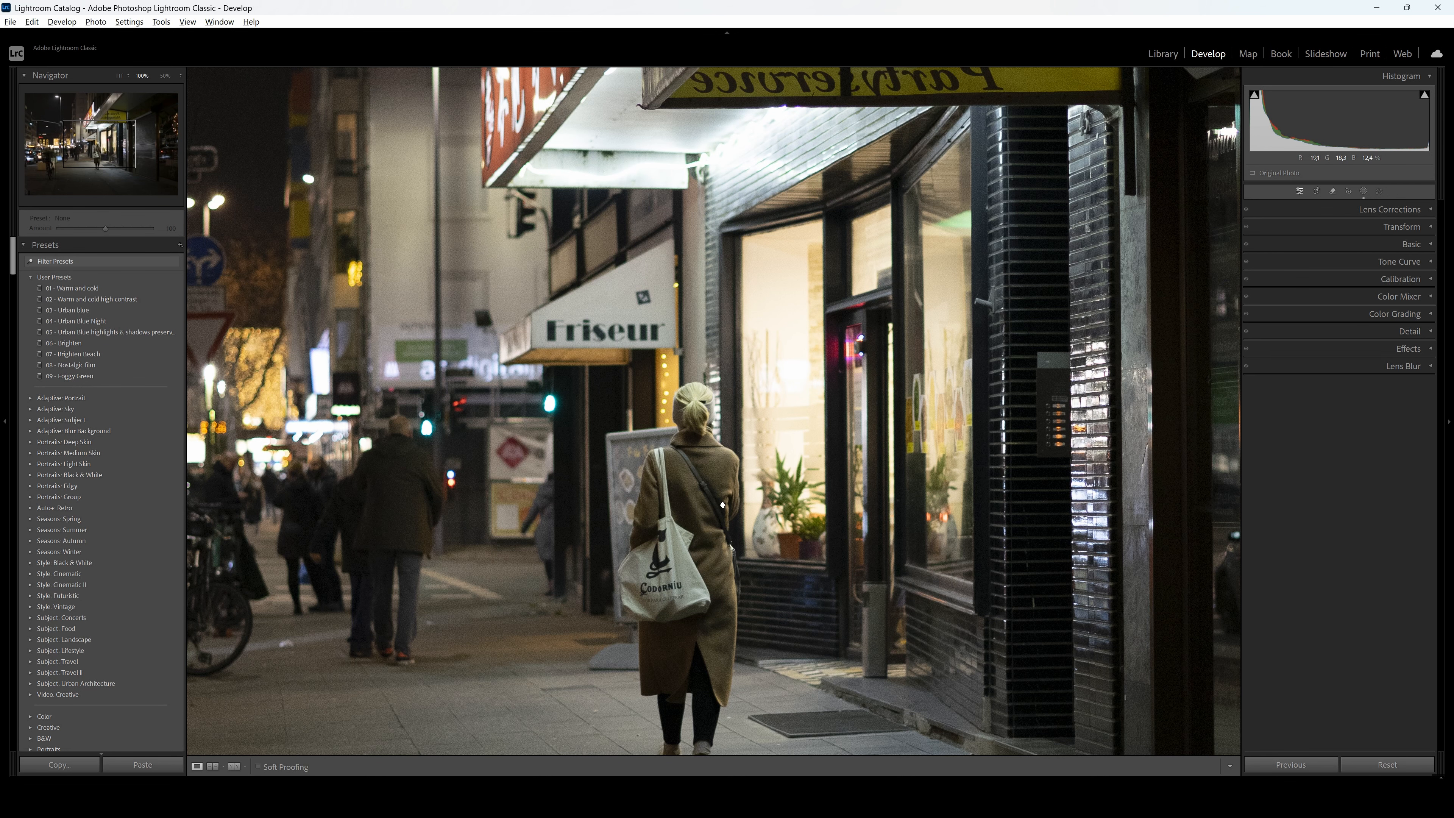
click(697, 479)
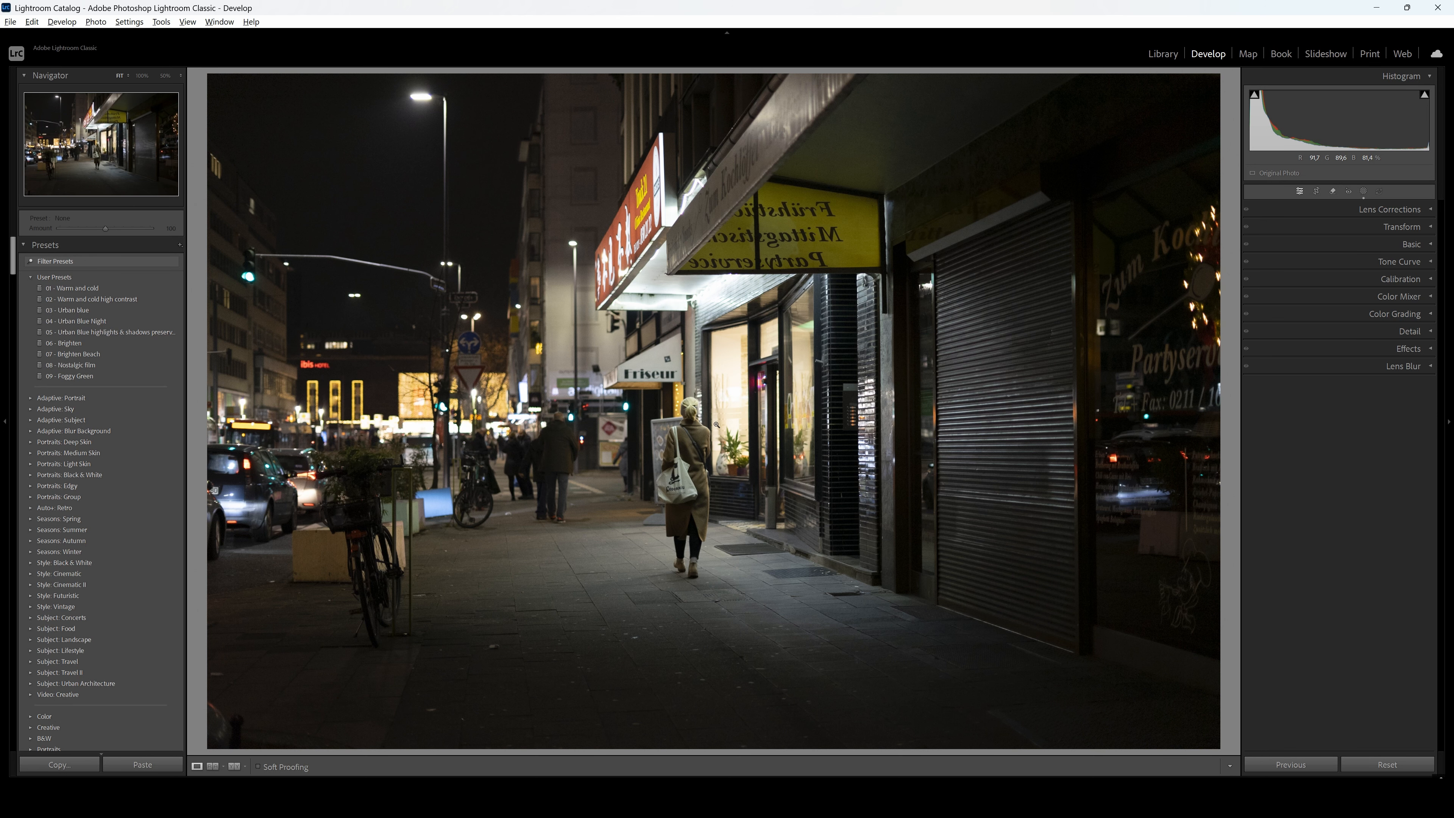
click(1315, 194)
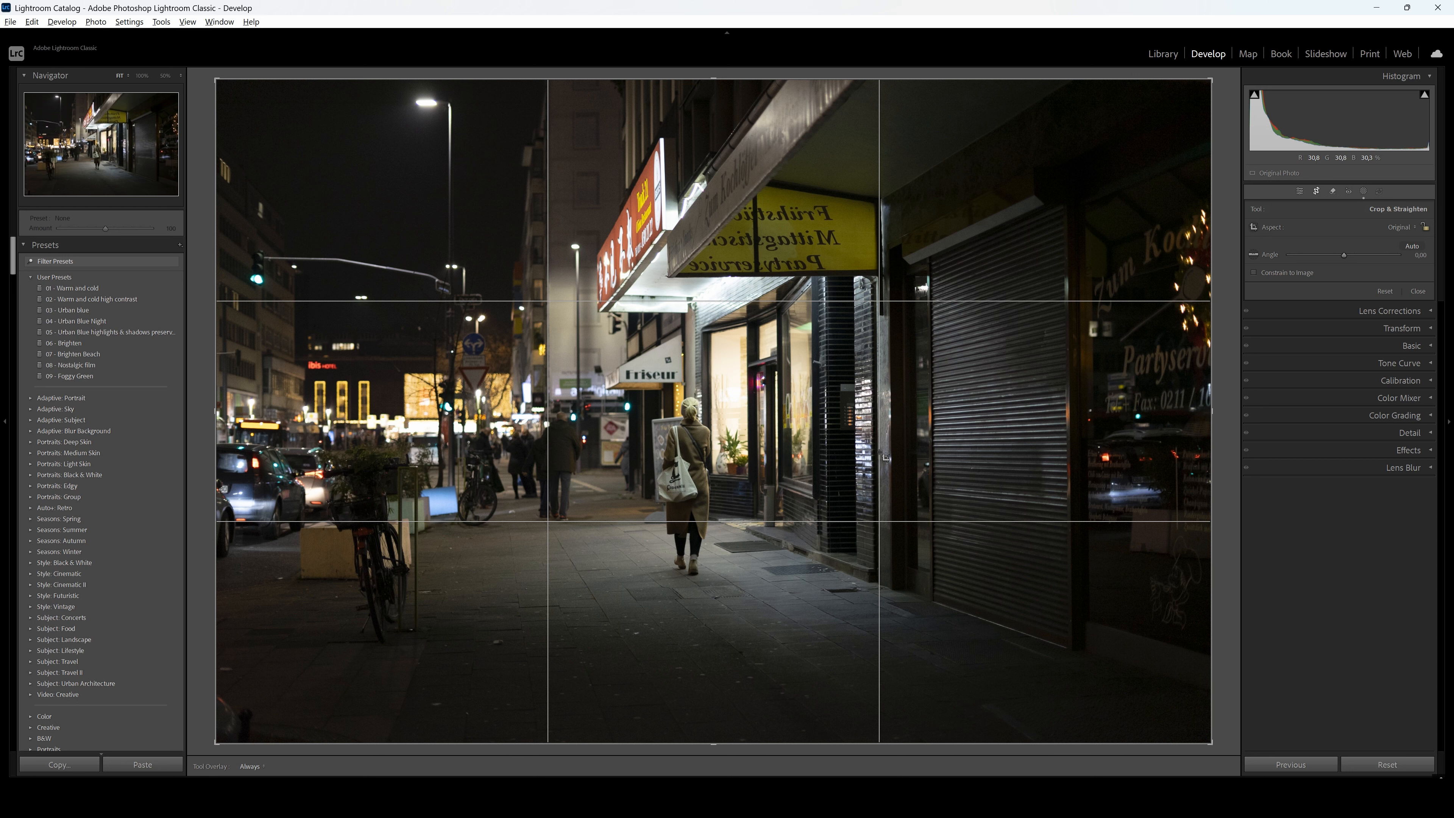
click(1401, 227)
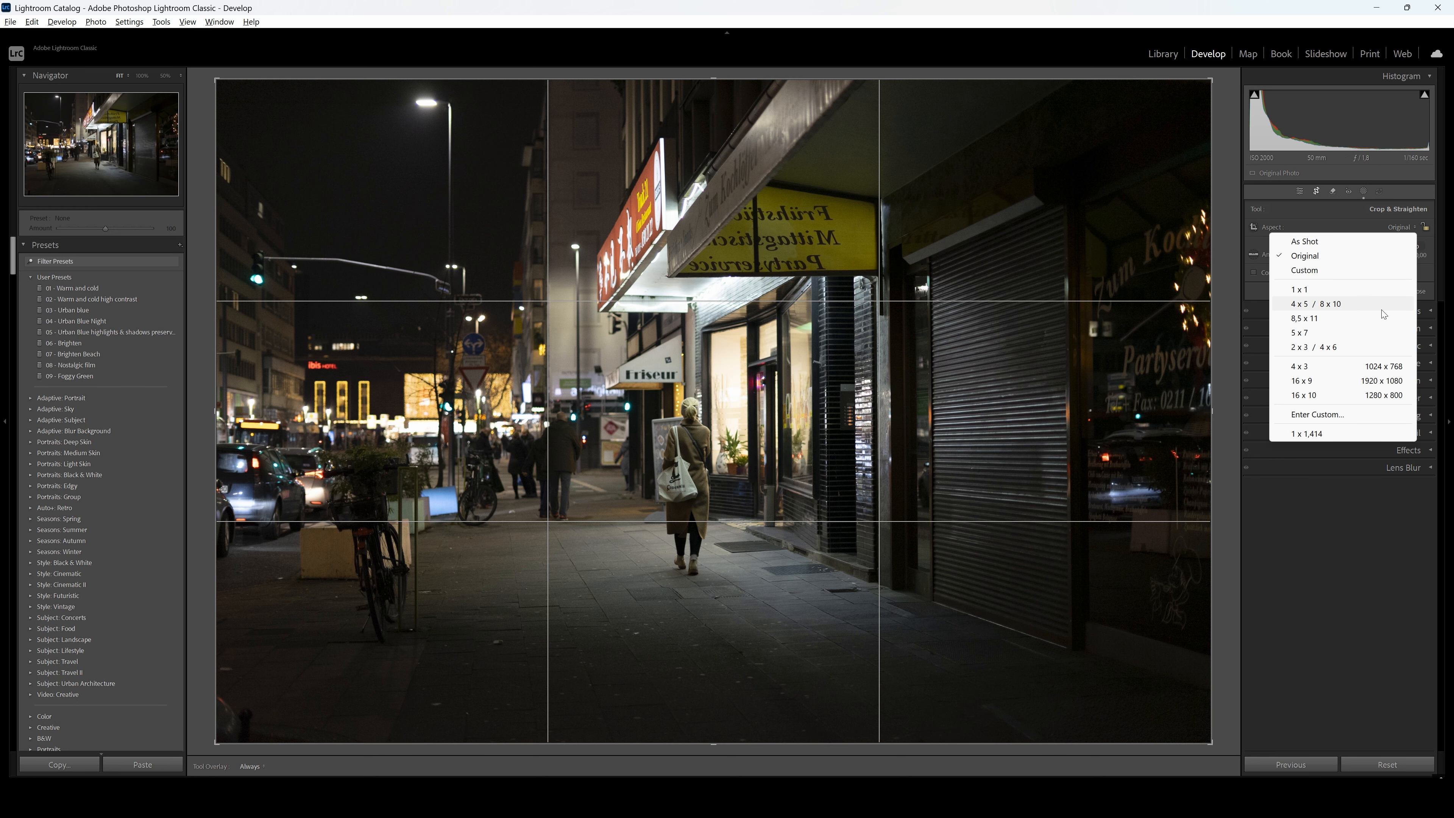
click(1338, 305)
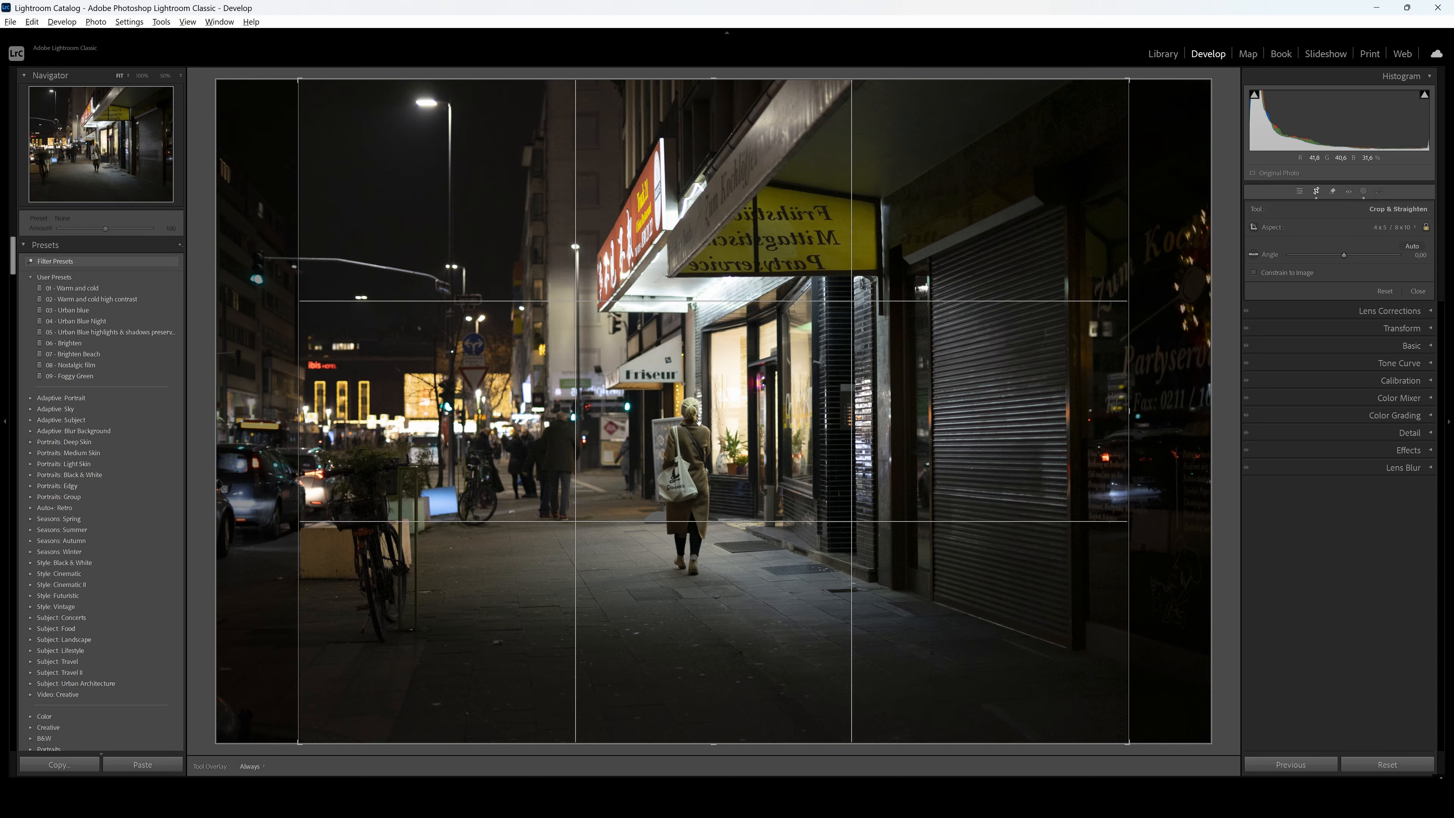
key(x)
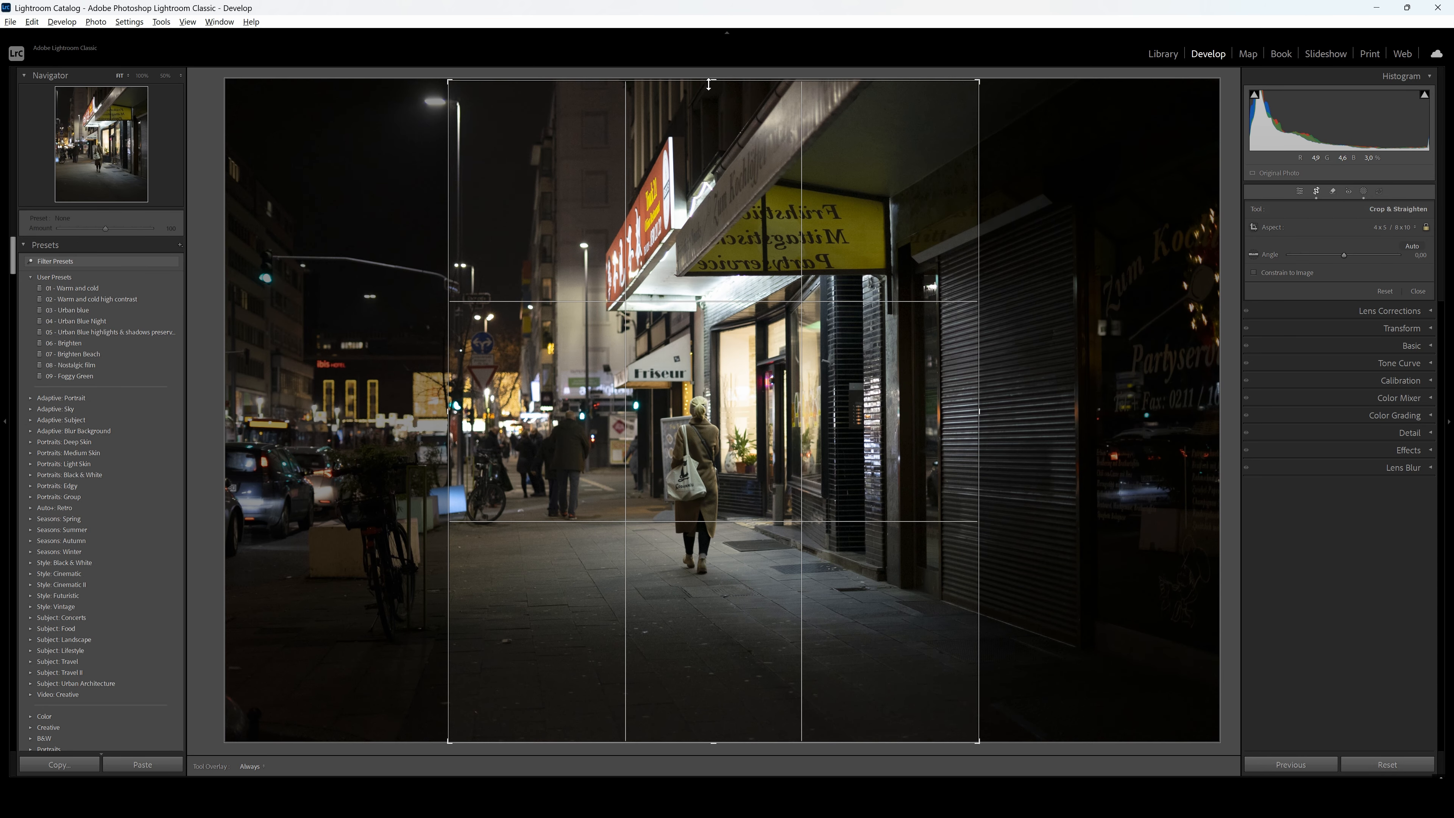
Tighten the portrait crop around the walking woman and the lit shop front, and apply it
drag(716, 84, 715, 104)
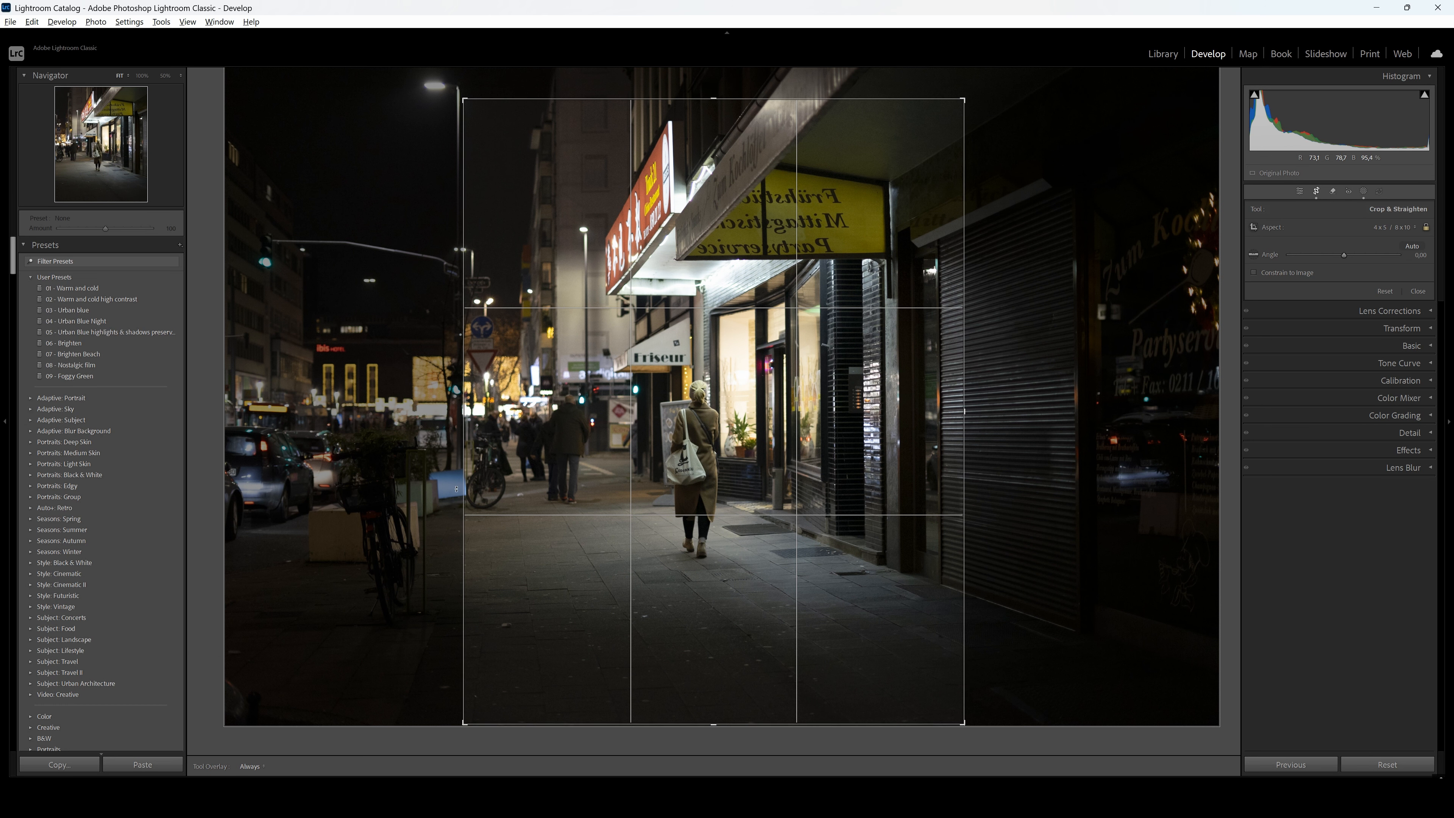
drag(463, 486, 469, 486)
drag(705, 478, 711, 479)
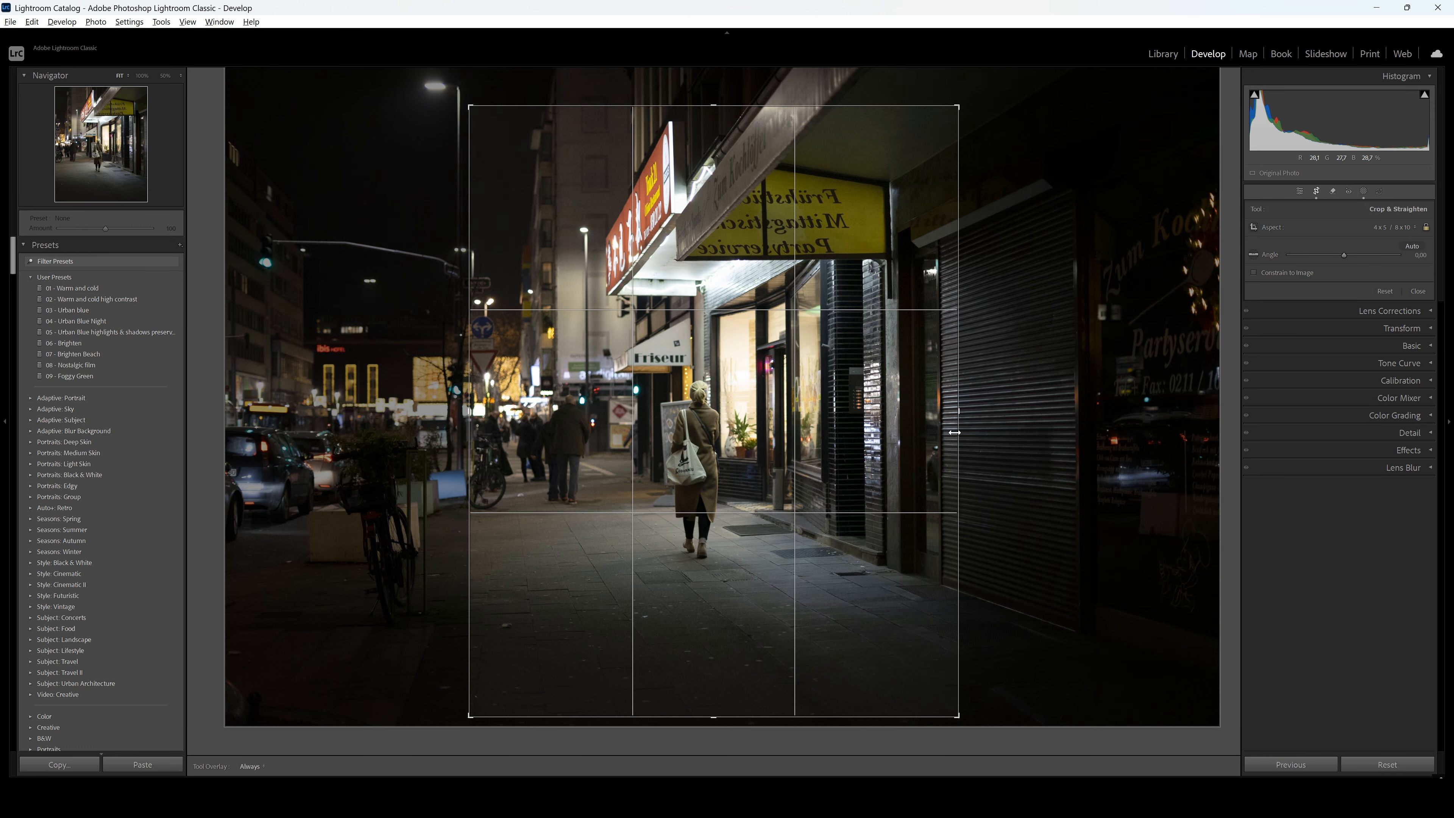
drag(959, 433, 946, 436)
key(Return)
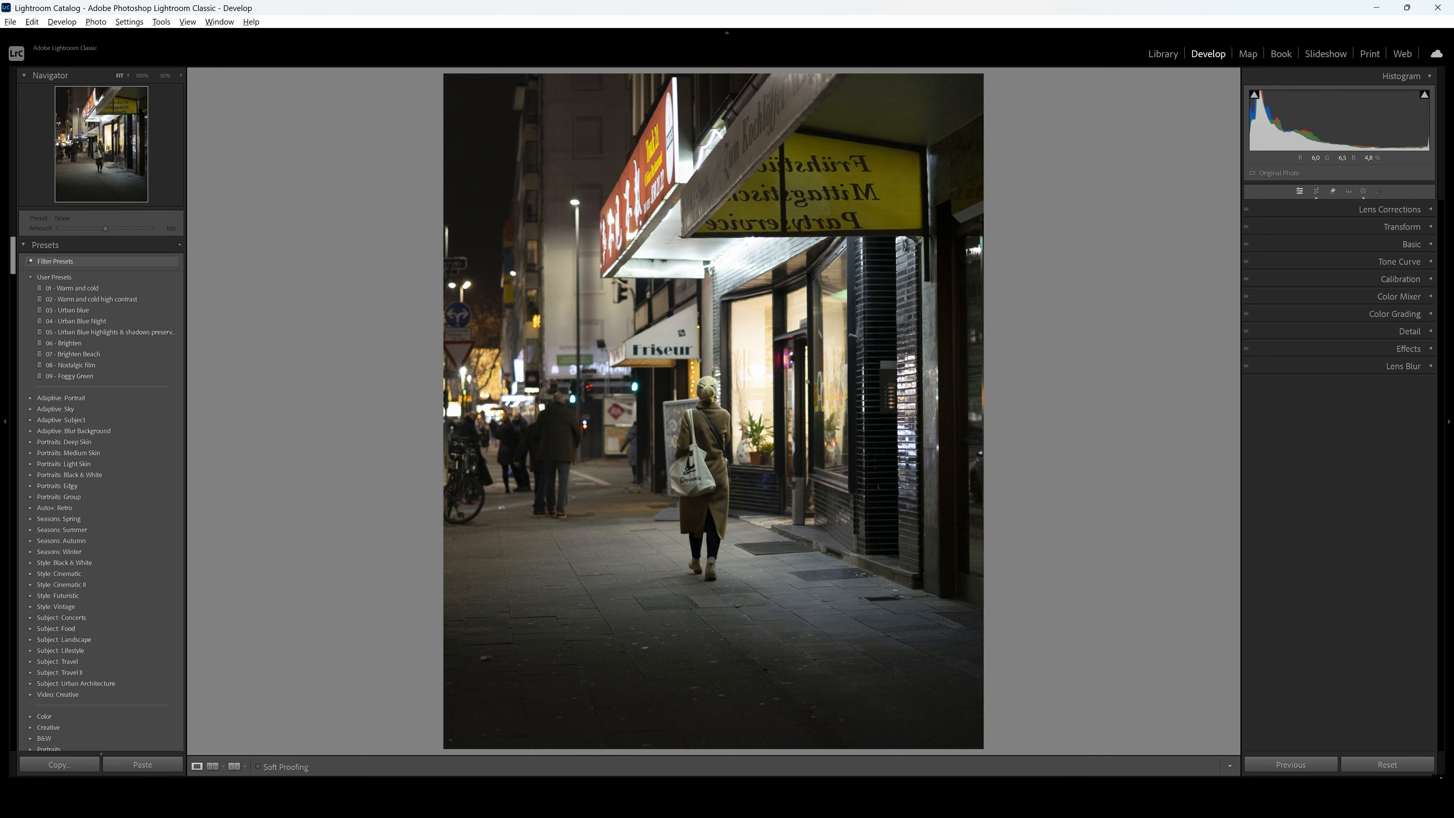
Reposition the photo within the crop so the woman sits slightly higher in the frame, and apply it
key(r)
drag(772, 403, 777, 387)
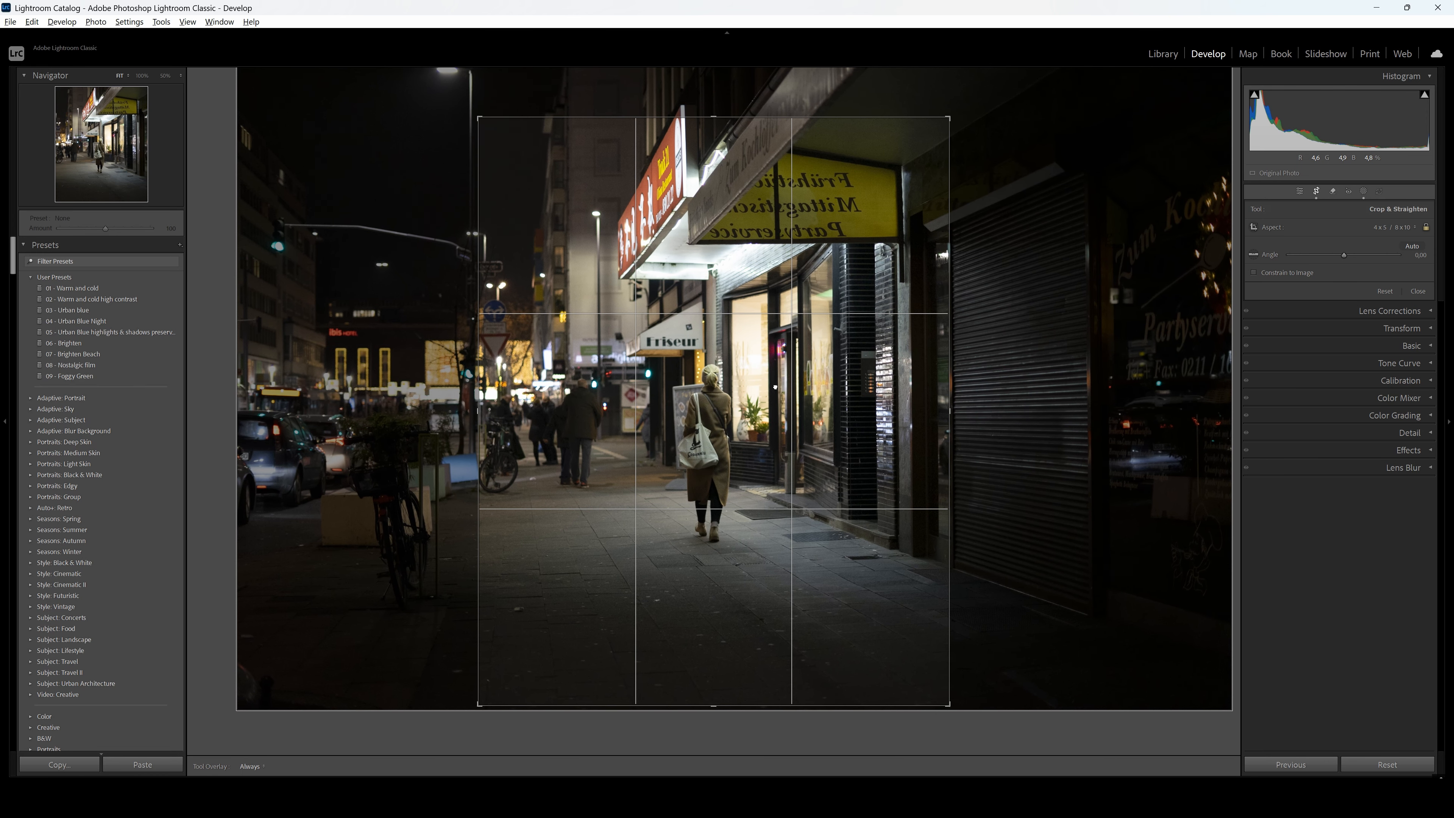
key(Return)
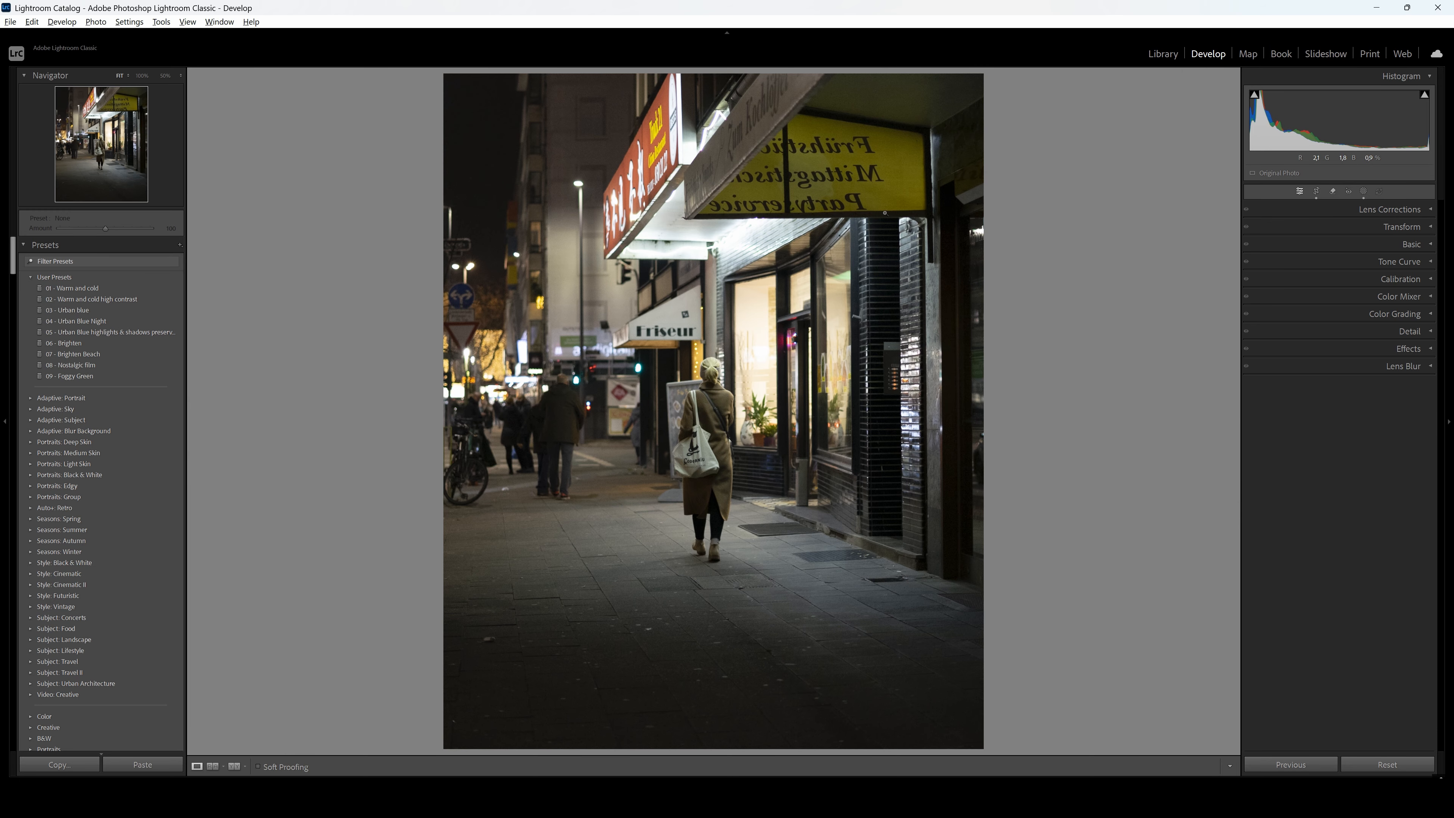
Enable profile corrections and chromatic aberration removal for the lens
click(1309, 211)
click(1276, 255)
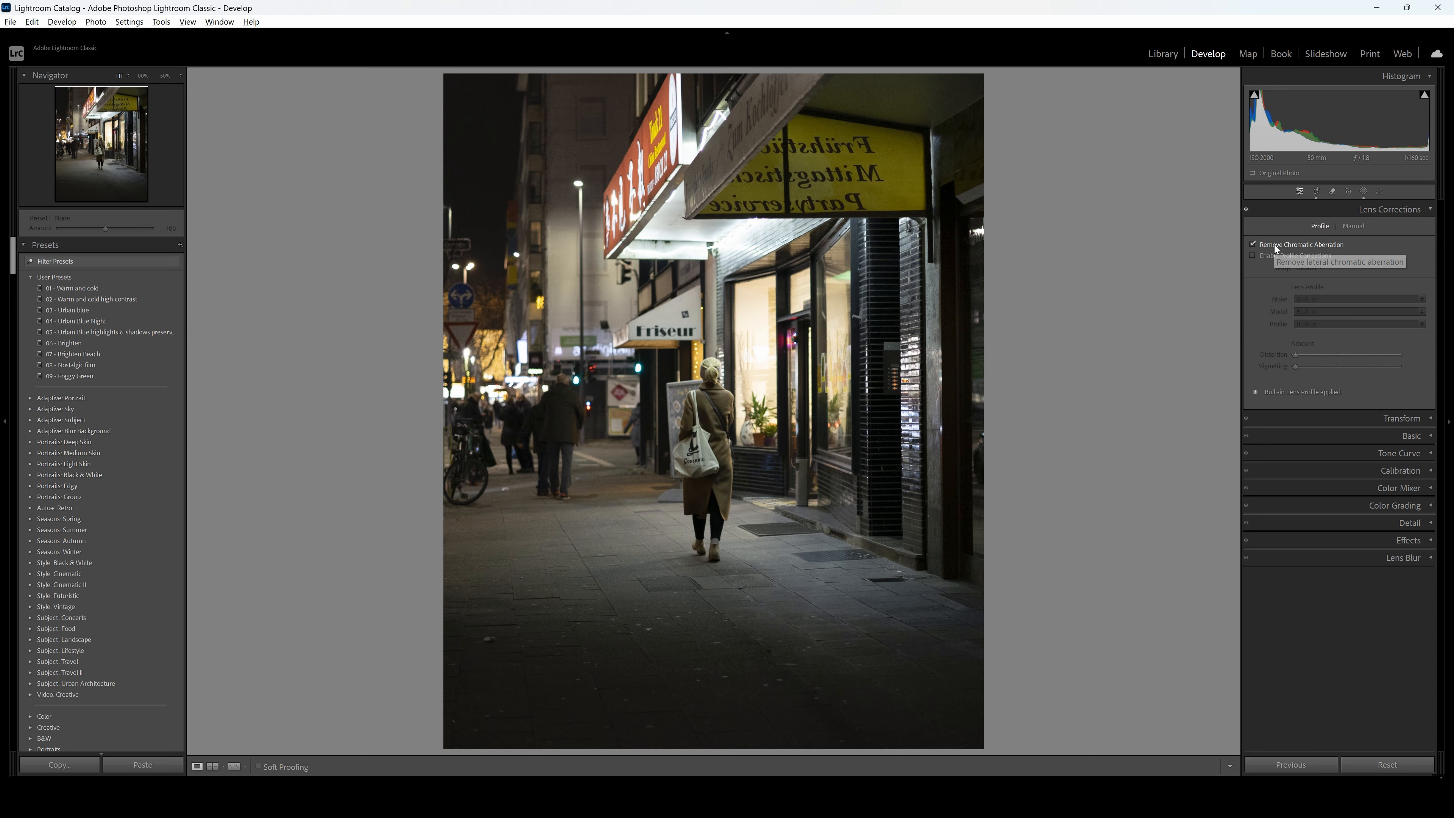
click(1276, 245)
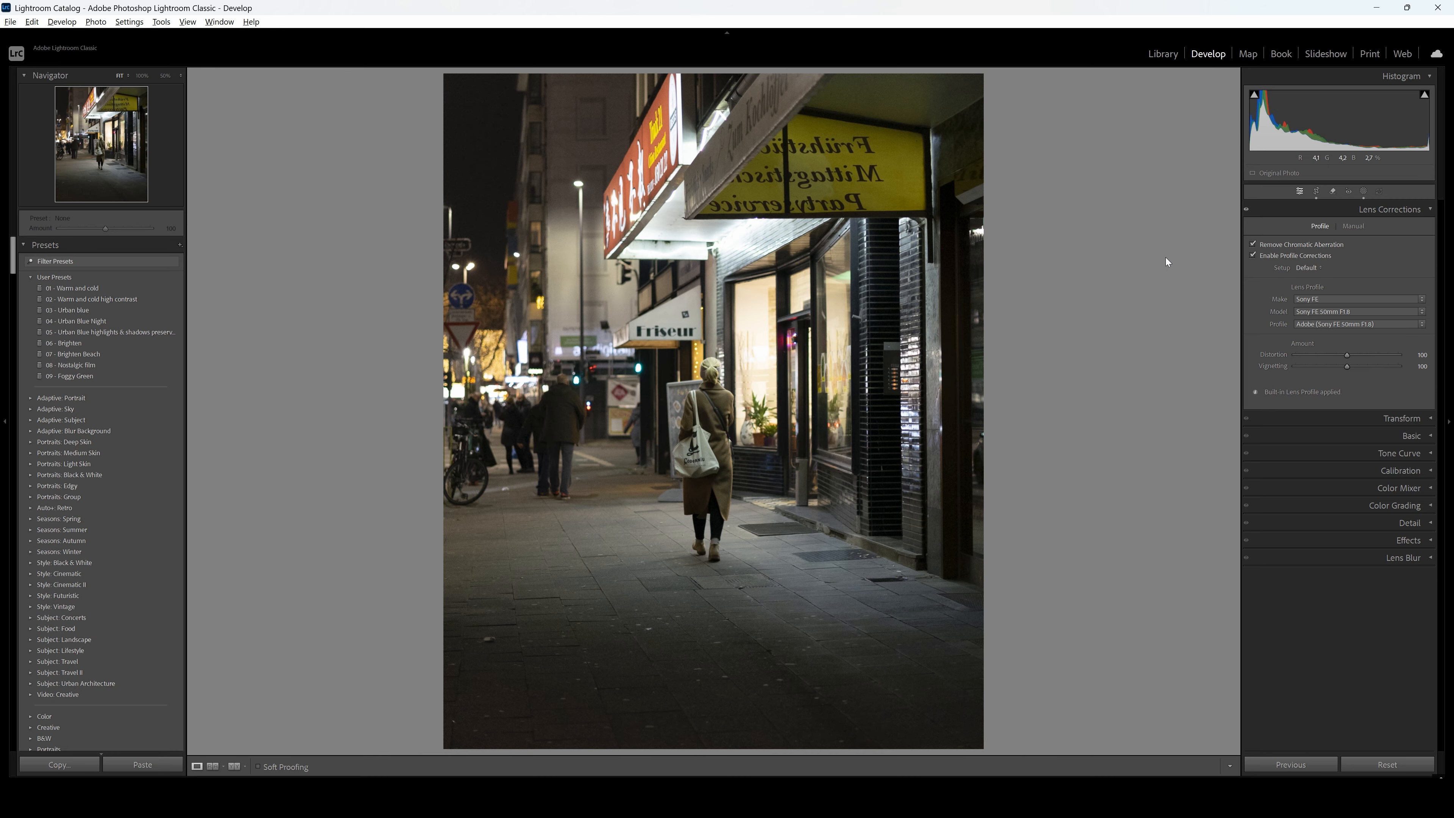
click(1277, 208)
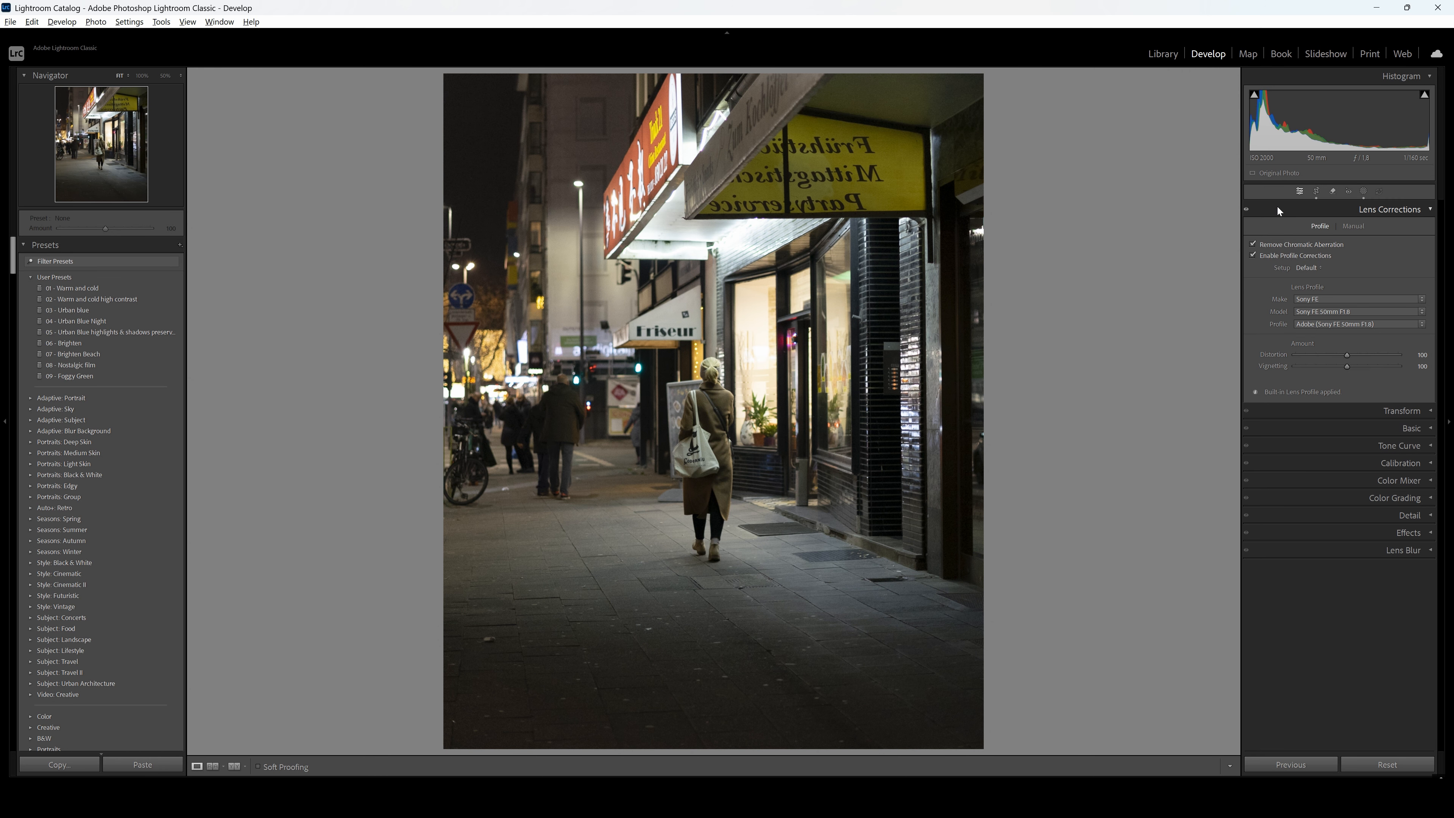
Try the Level Upright correction and a Rotate value of -0.5, and turn Upright off
click(1295, 228)
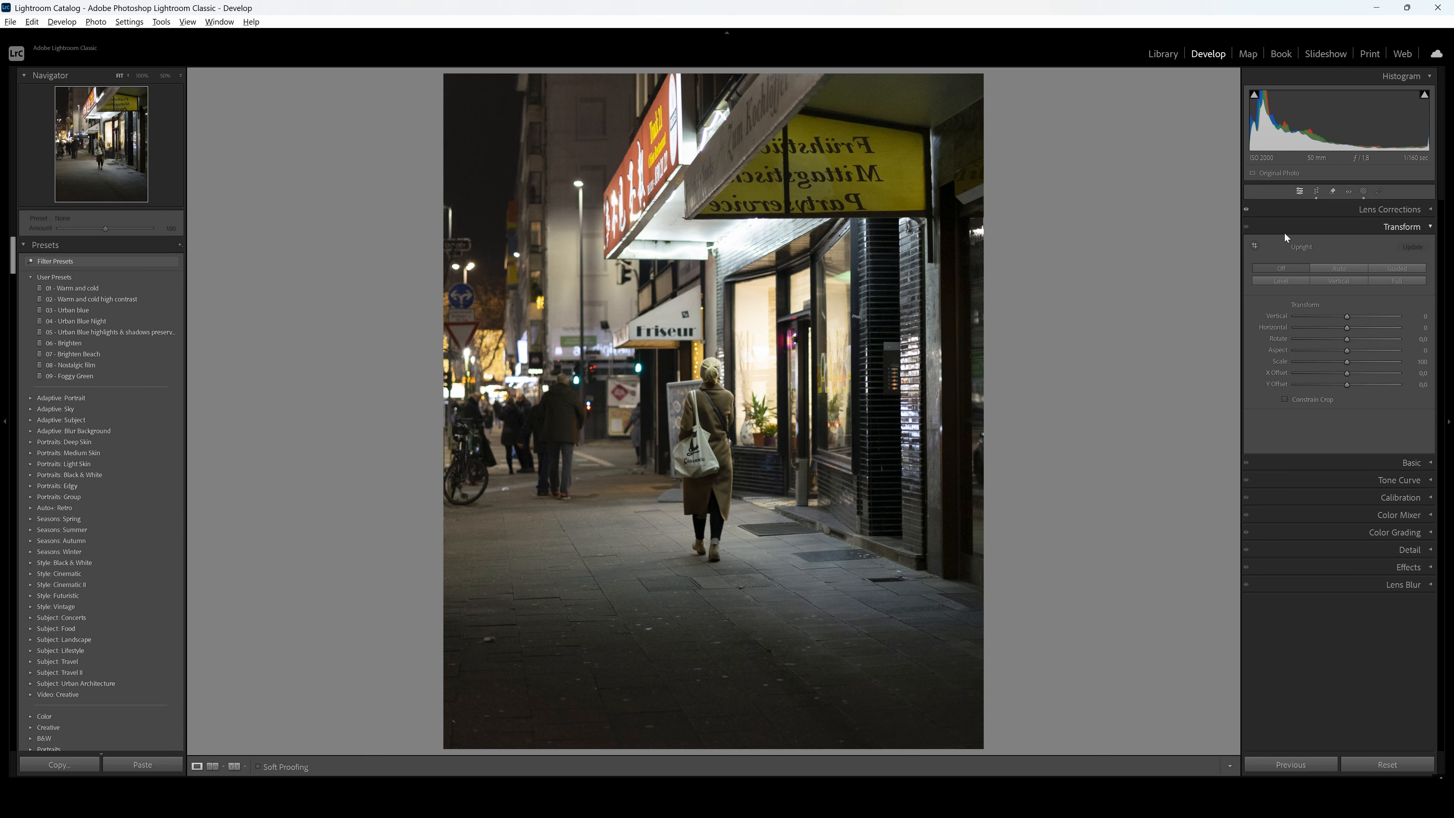
click(1282, 279)
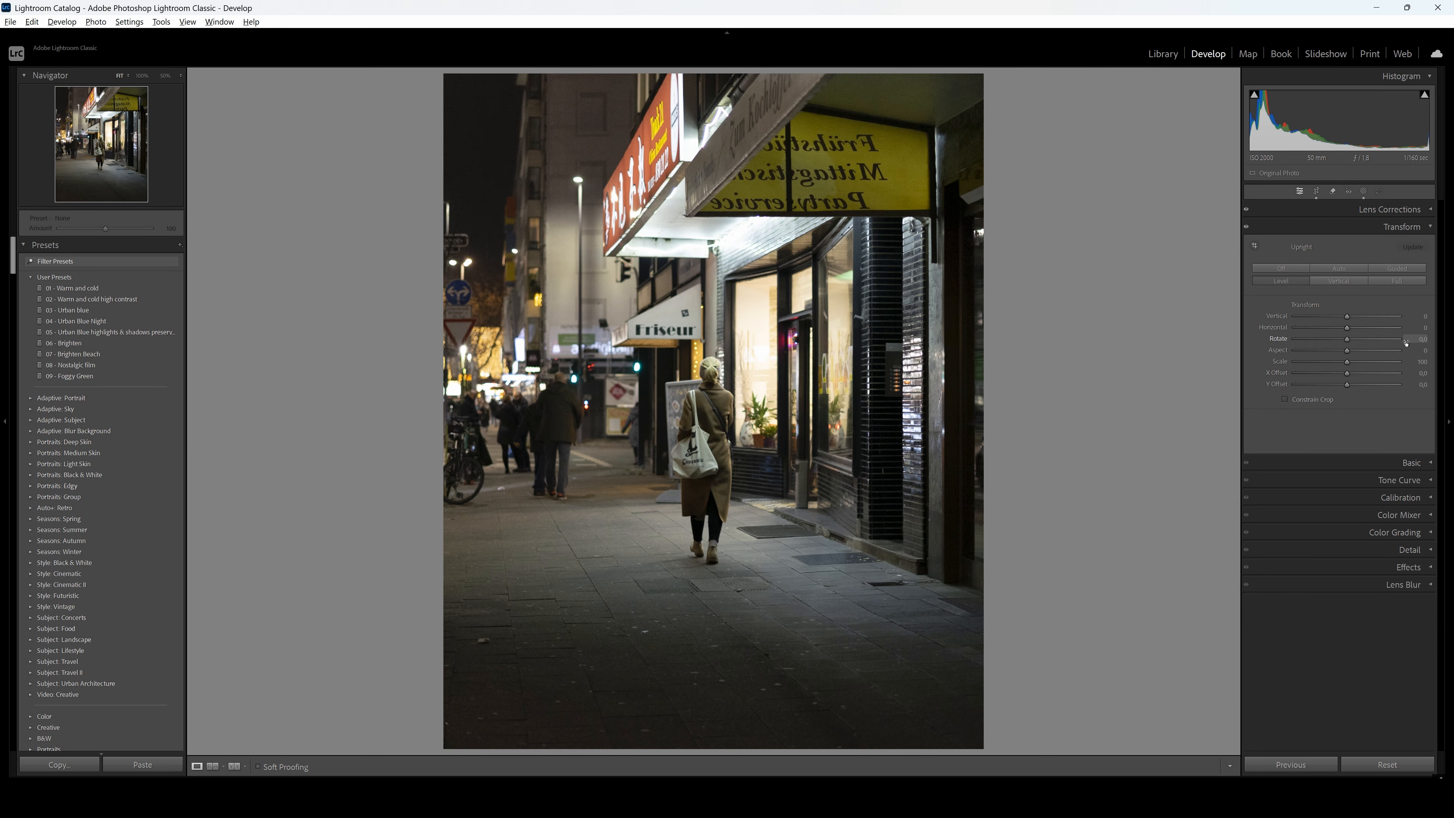
drag(1415, 338, 1423, 339)
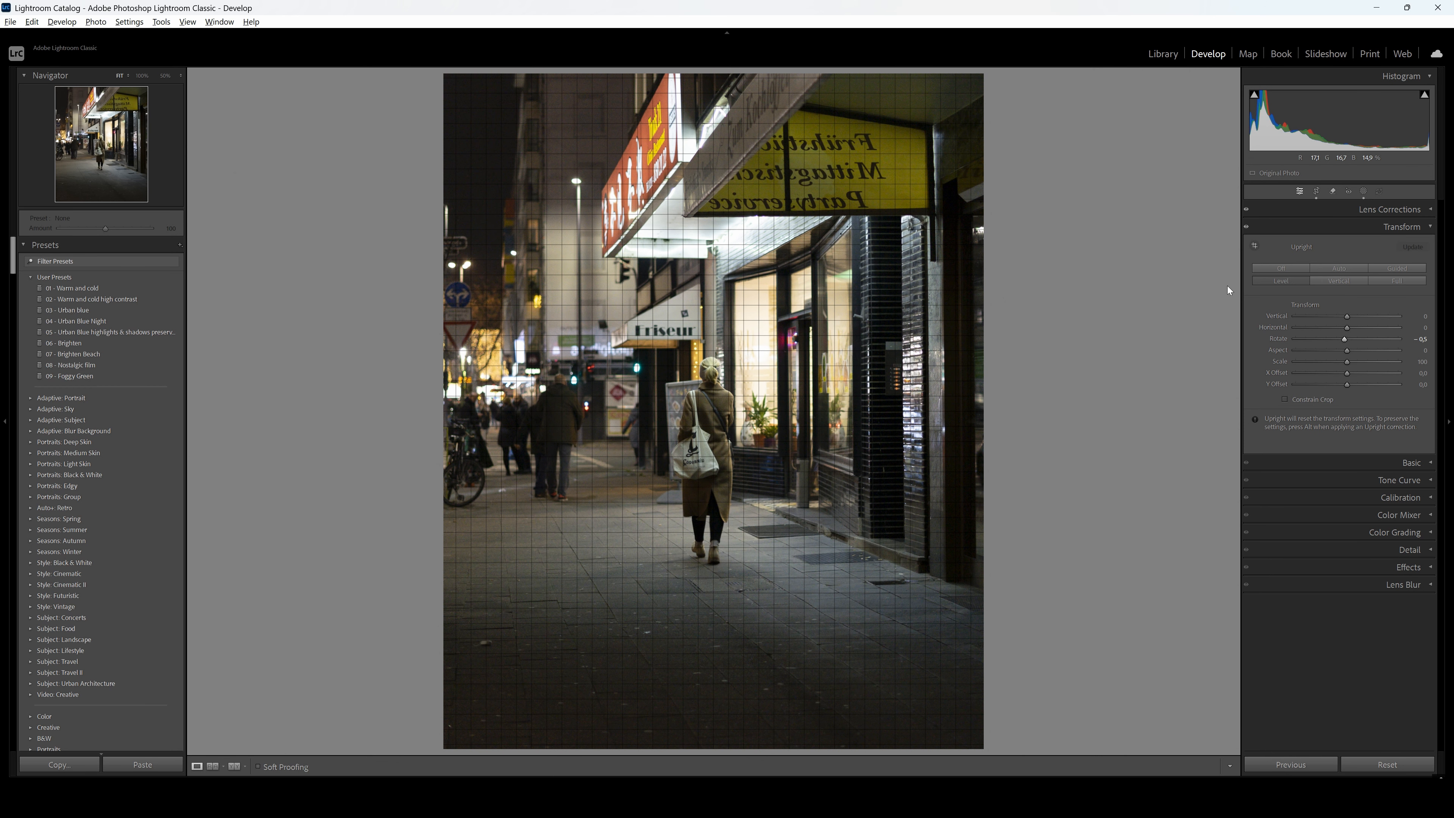
click(1343, 341)
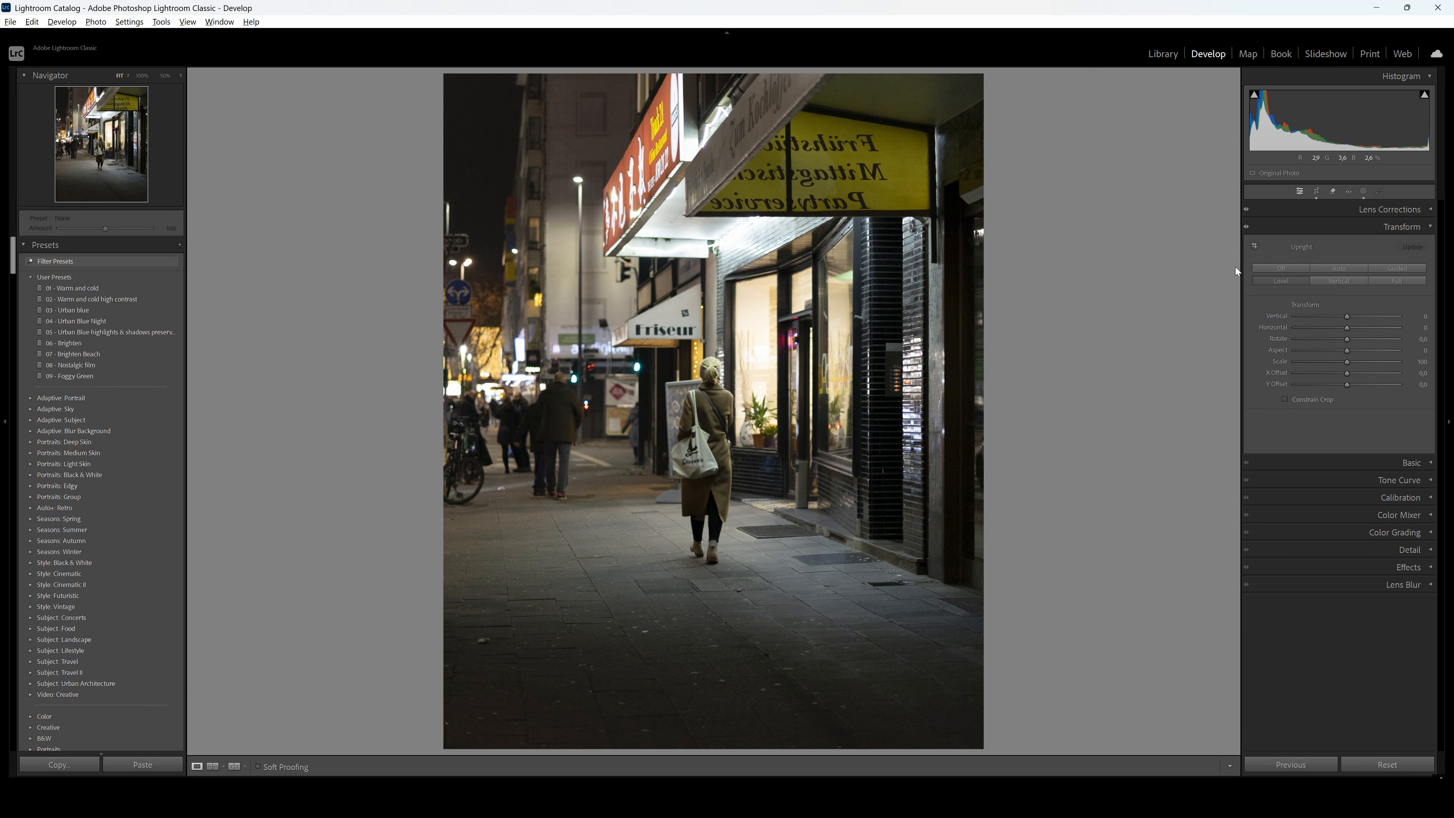
click(1262, 267)
click(1276, 228)
Check the photo for highlight and shadow clipping, and lower Highlights to -13
click(1292, 245)
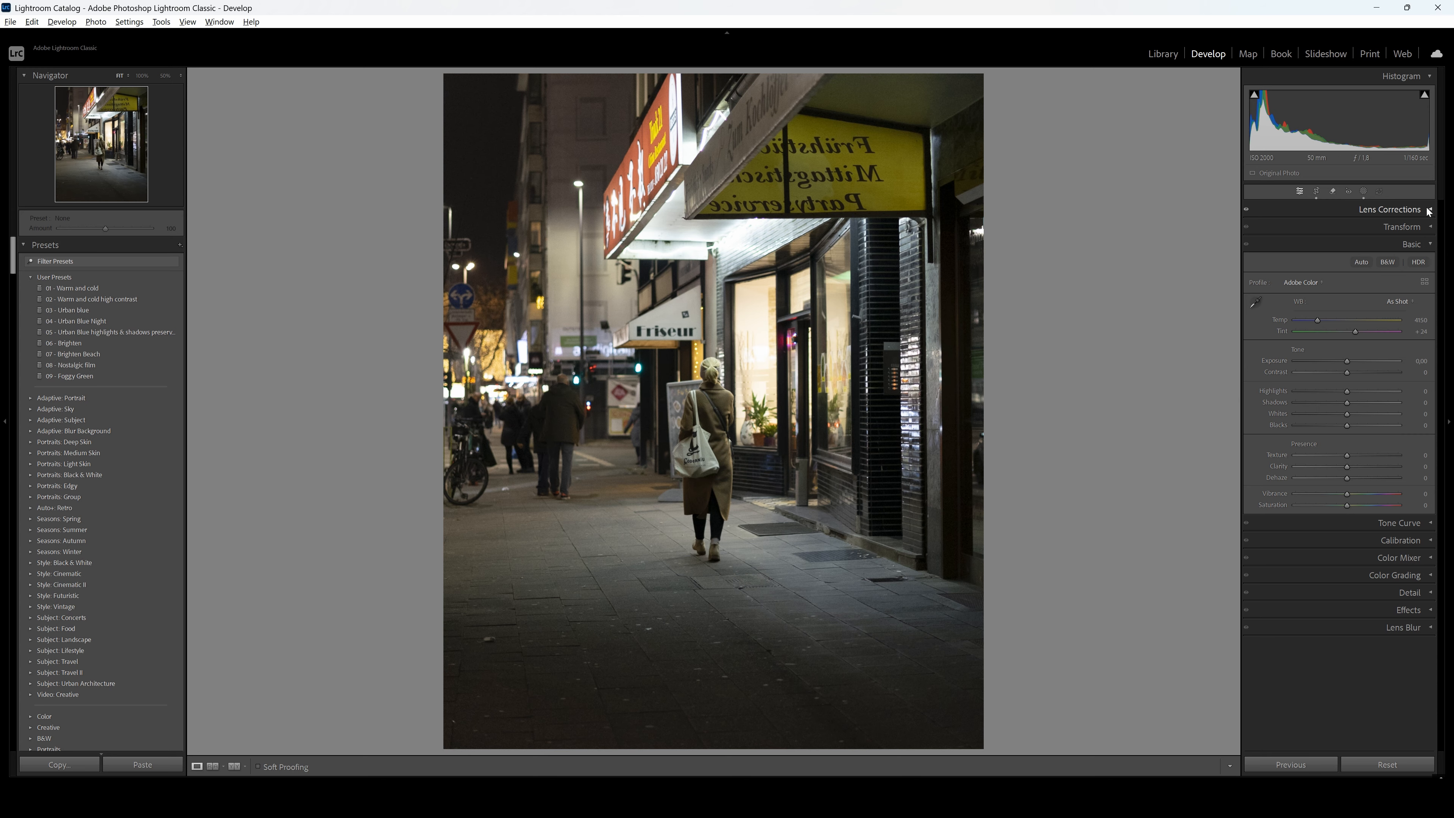
click(1425, 95)
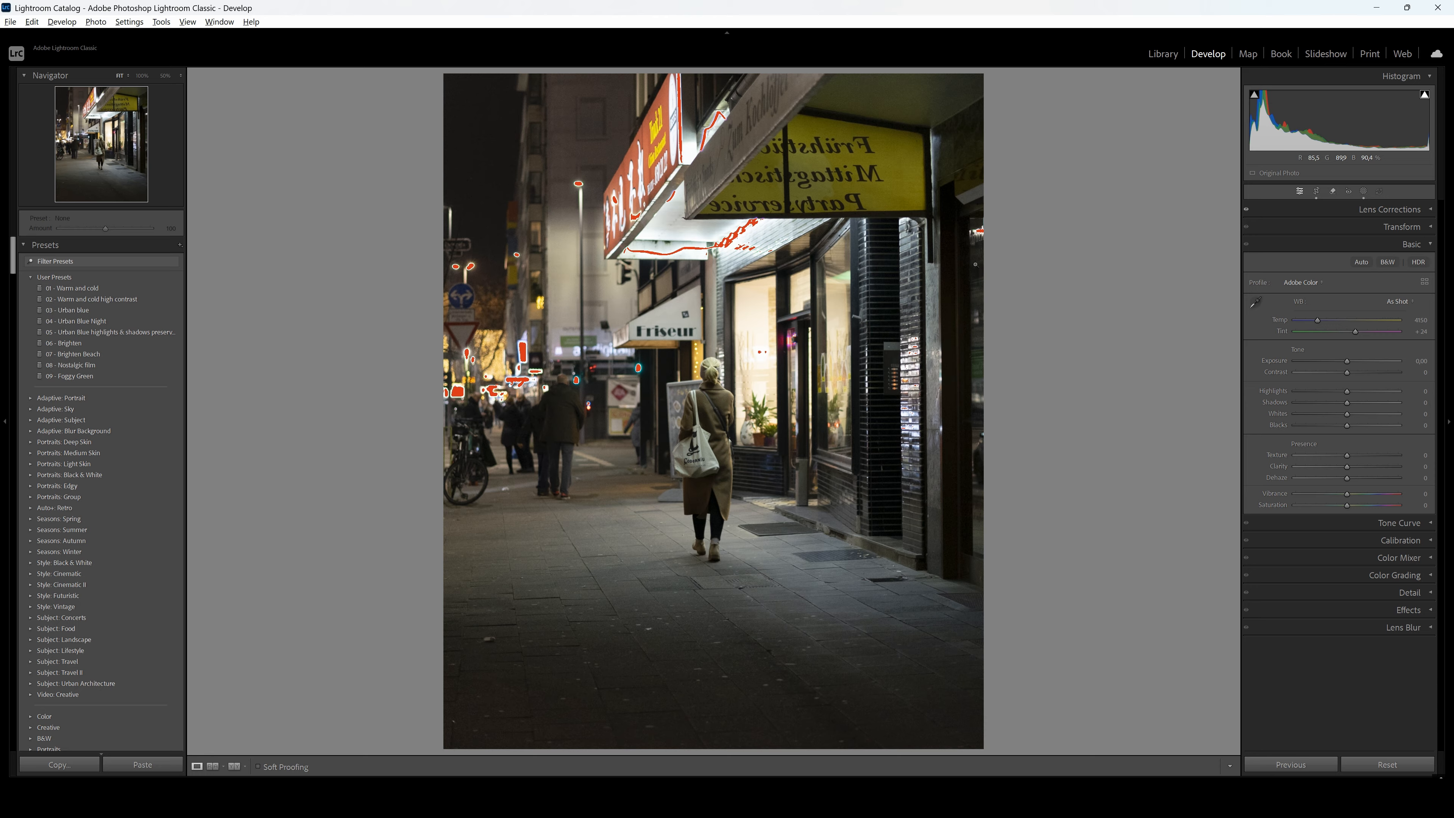
click(1424, 95)
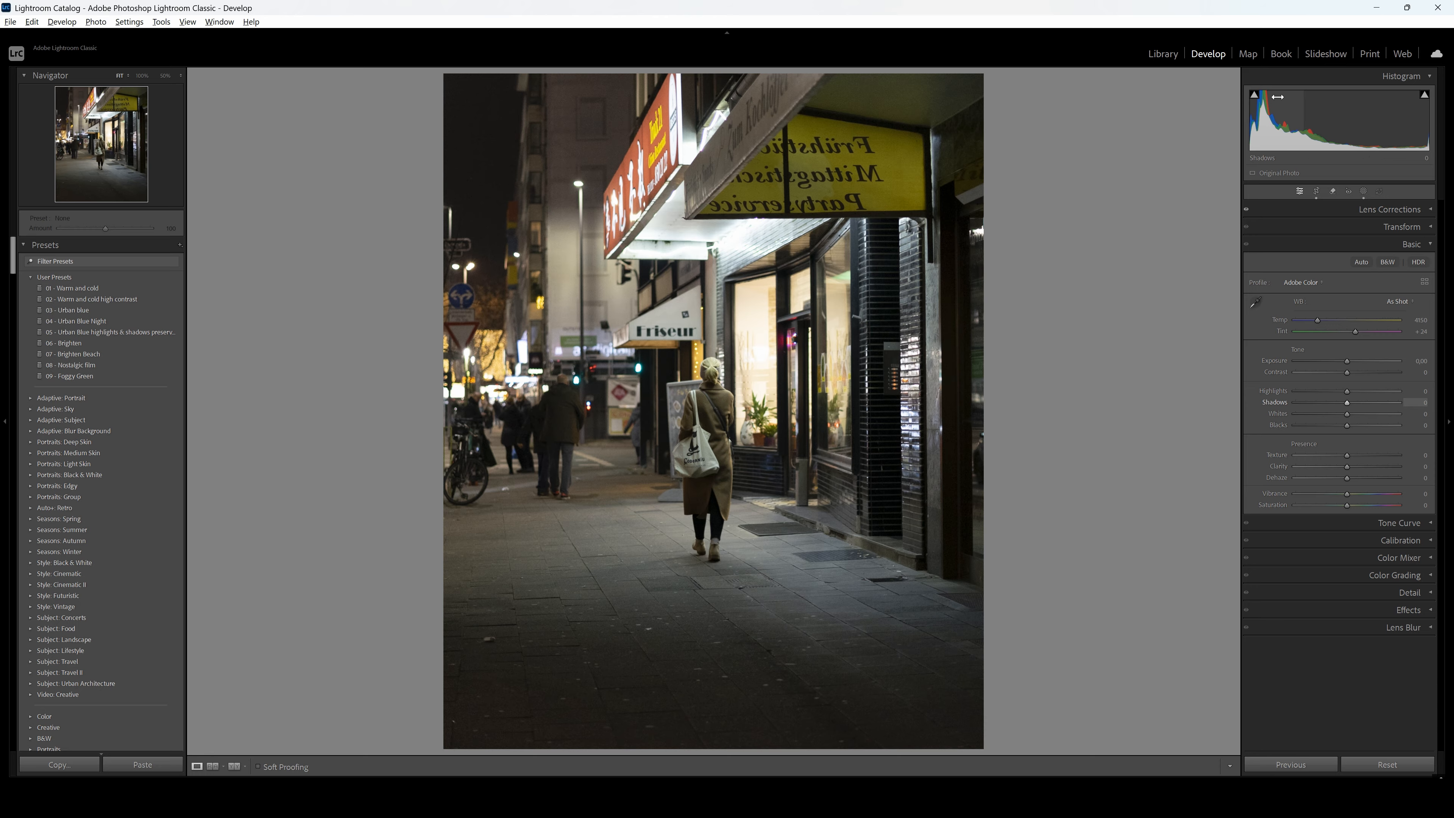
click(1255, 95)
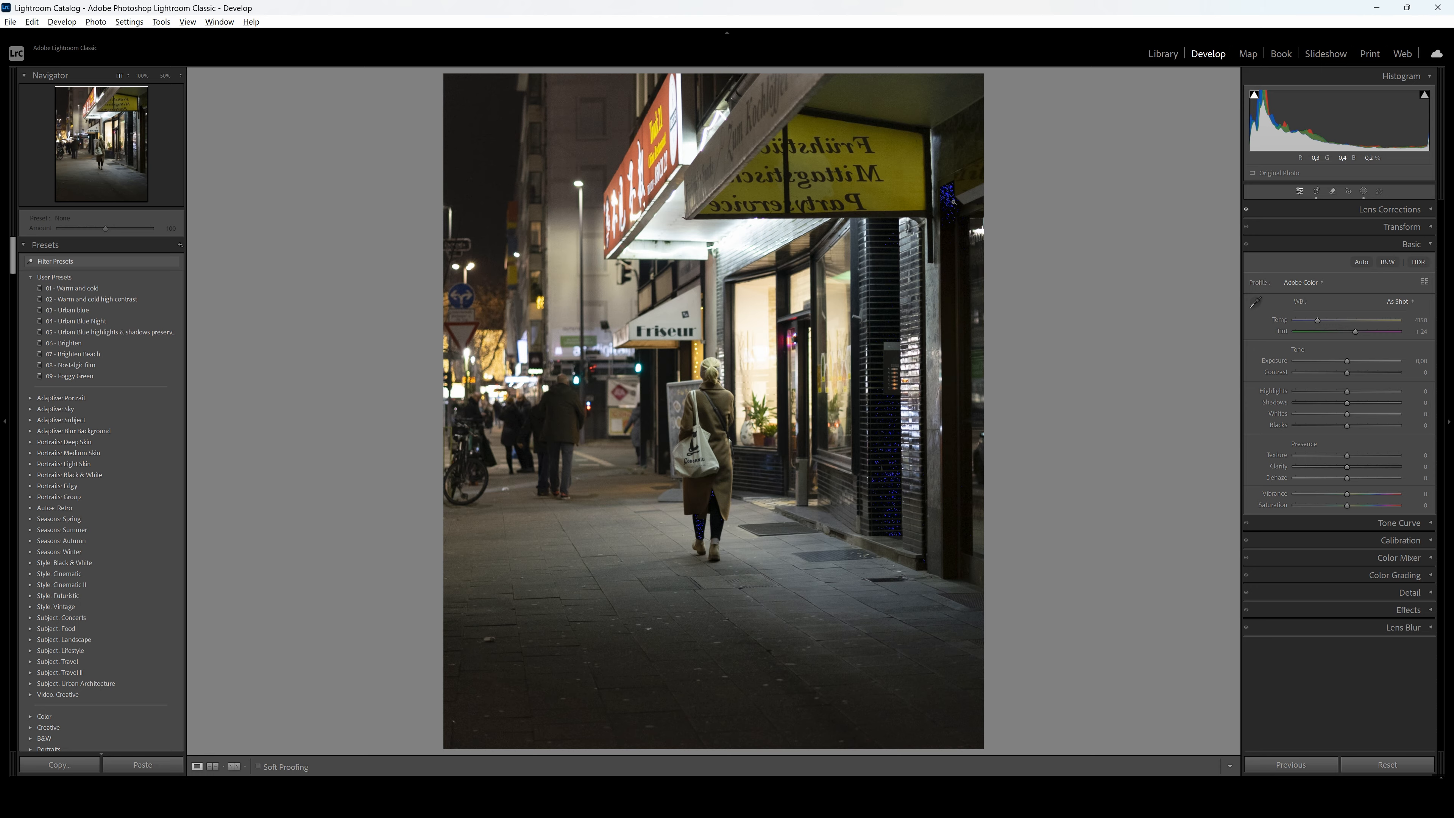
click(1254, 97)
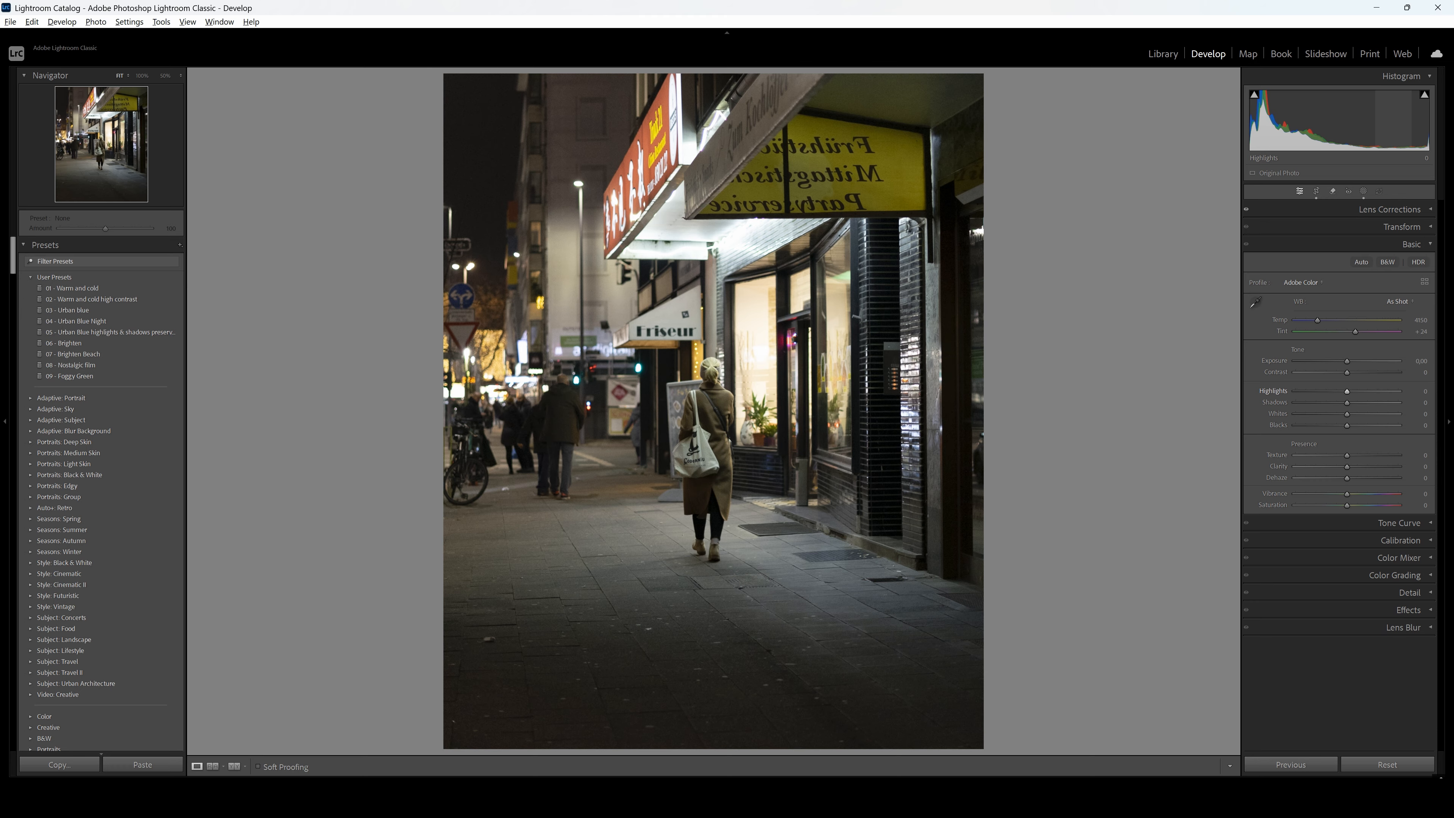
drag(1347, 392, 1340, 391)
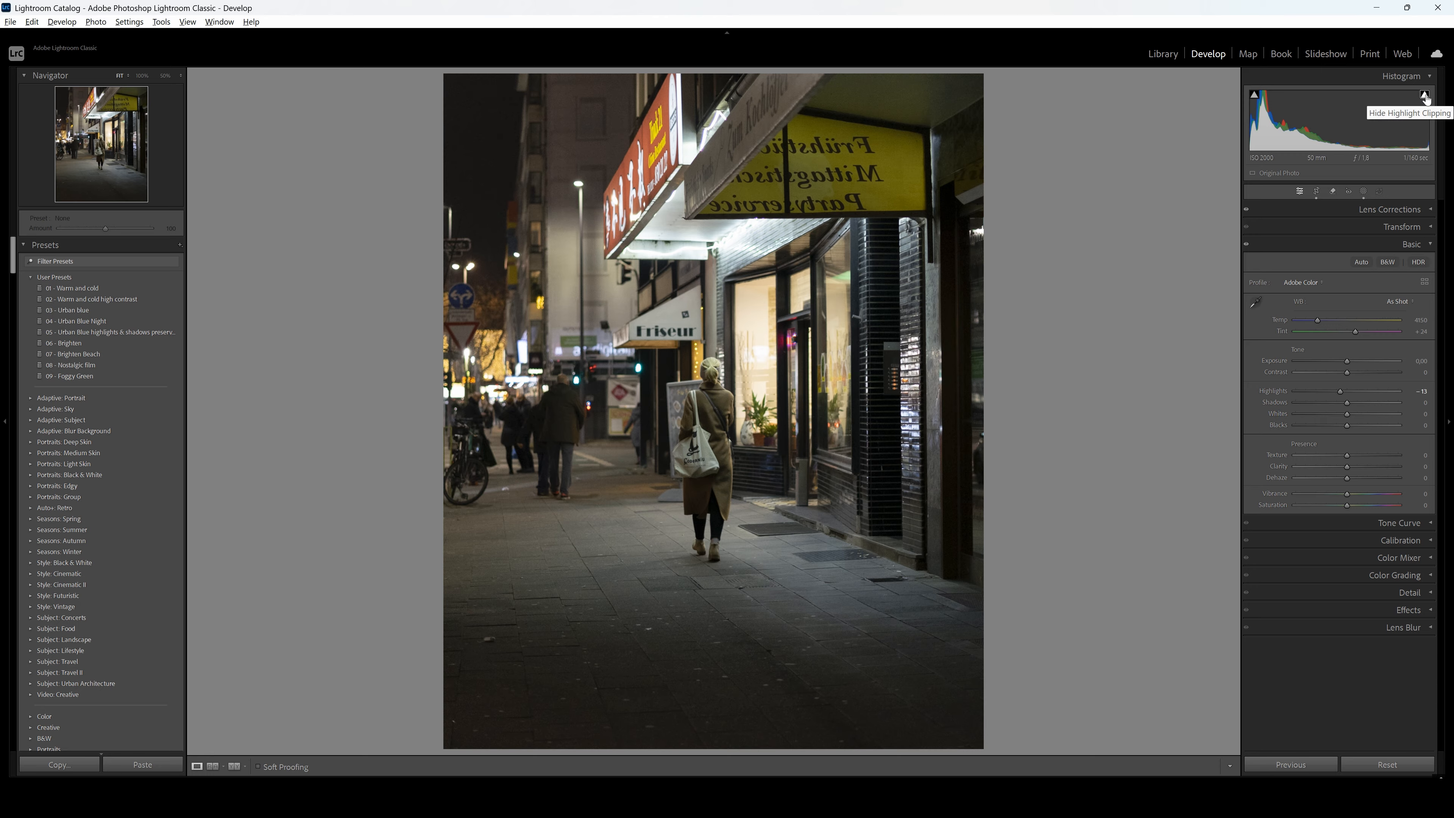
Try raising and lowering Blacks with the shadow clipping preview, and return the value to 0
alt+click(1416, 427)
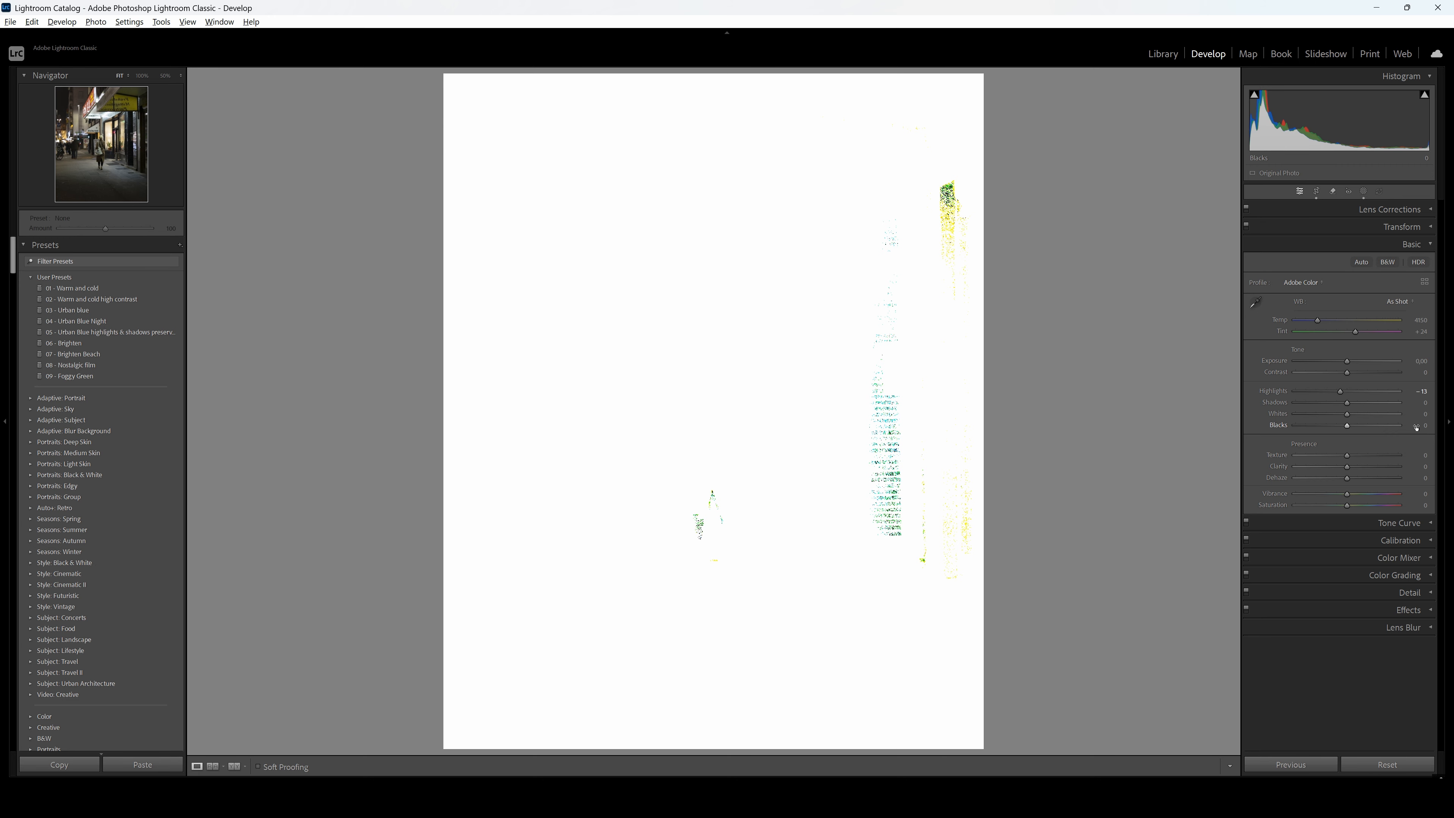
drag(1417, 427, 1441, 427)
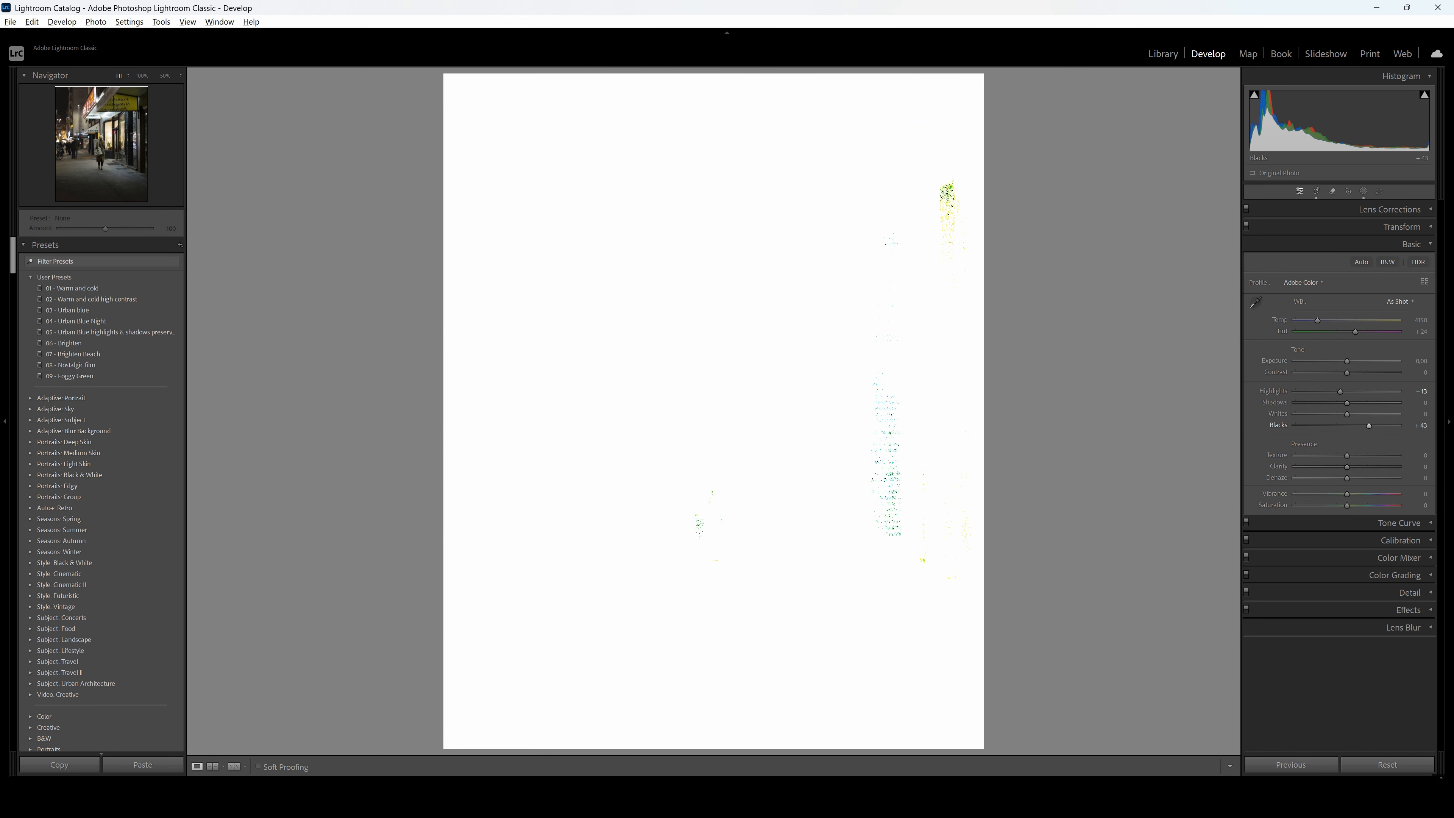
drag(1442, 427, 1408, 427)
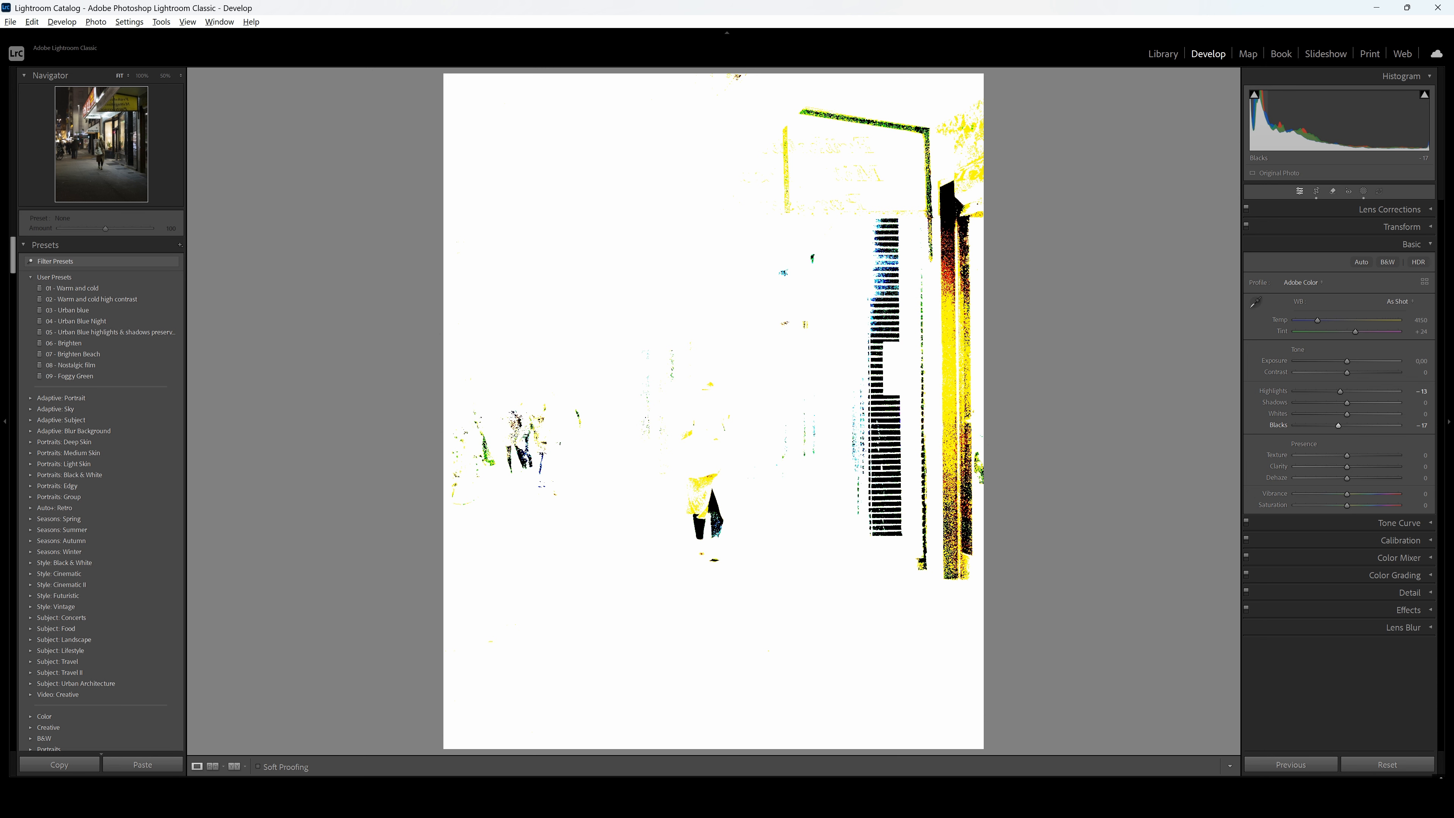
drag(1408, 427, 1418, 427)
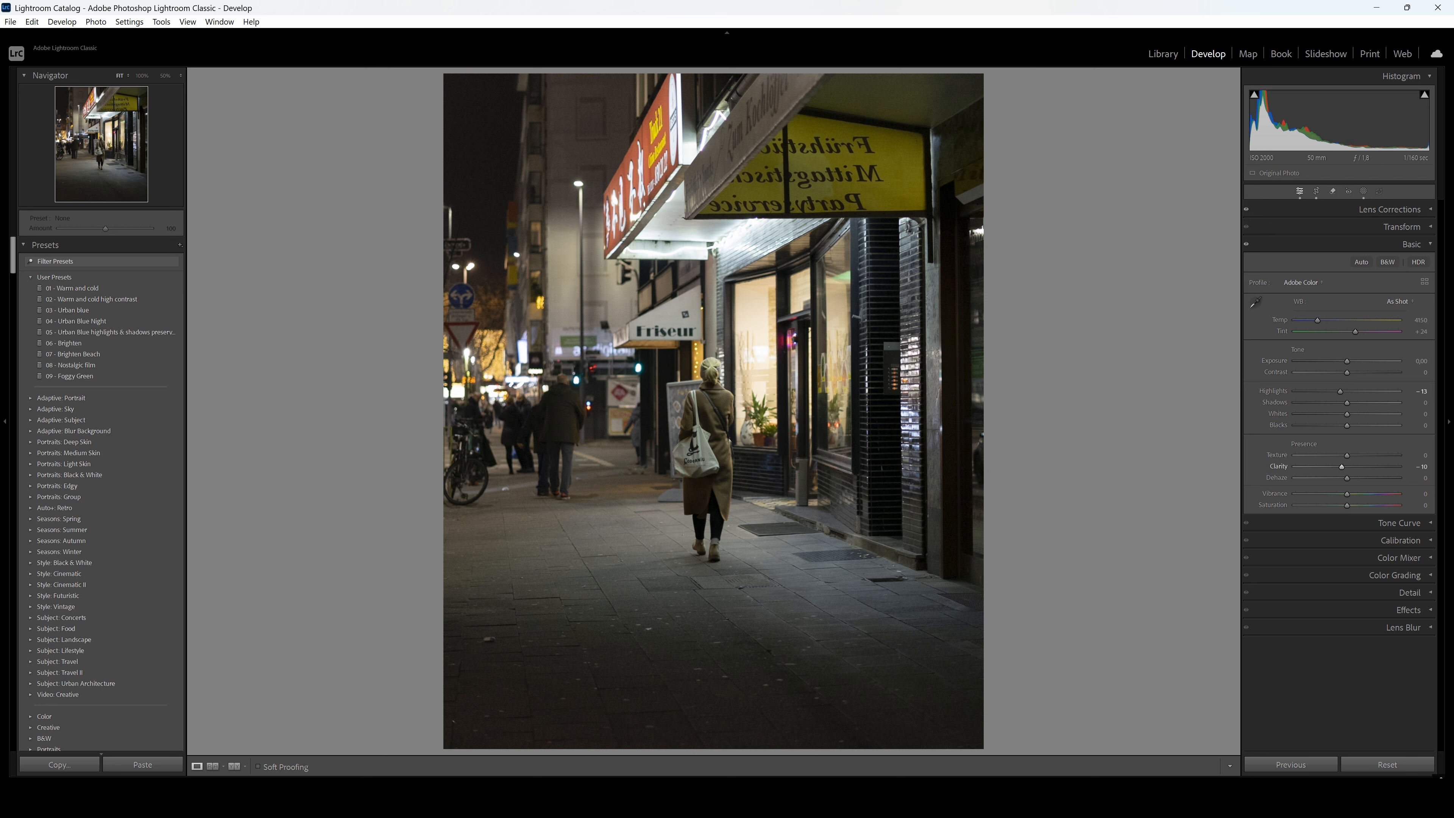
Compare negative and positive Clarity on the photo, and set Clarity to -17
drag(1337, 467, 1306, 467)
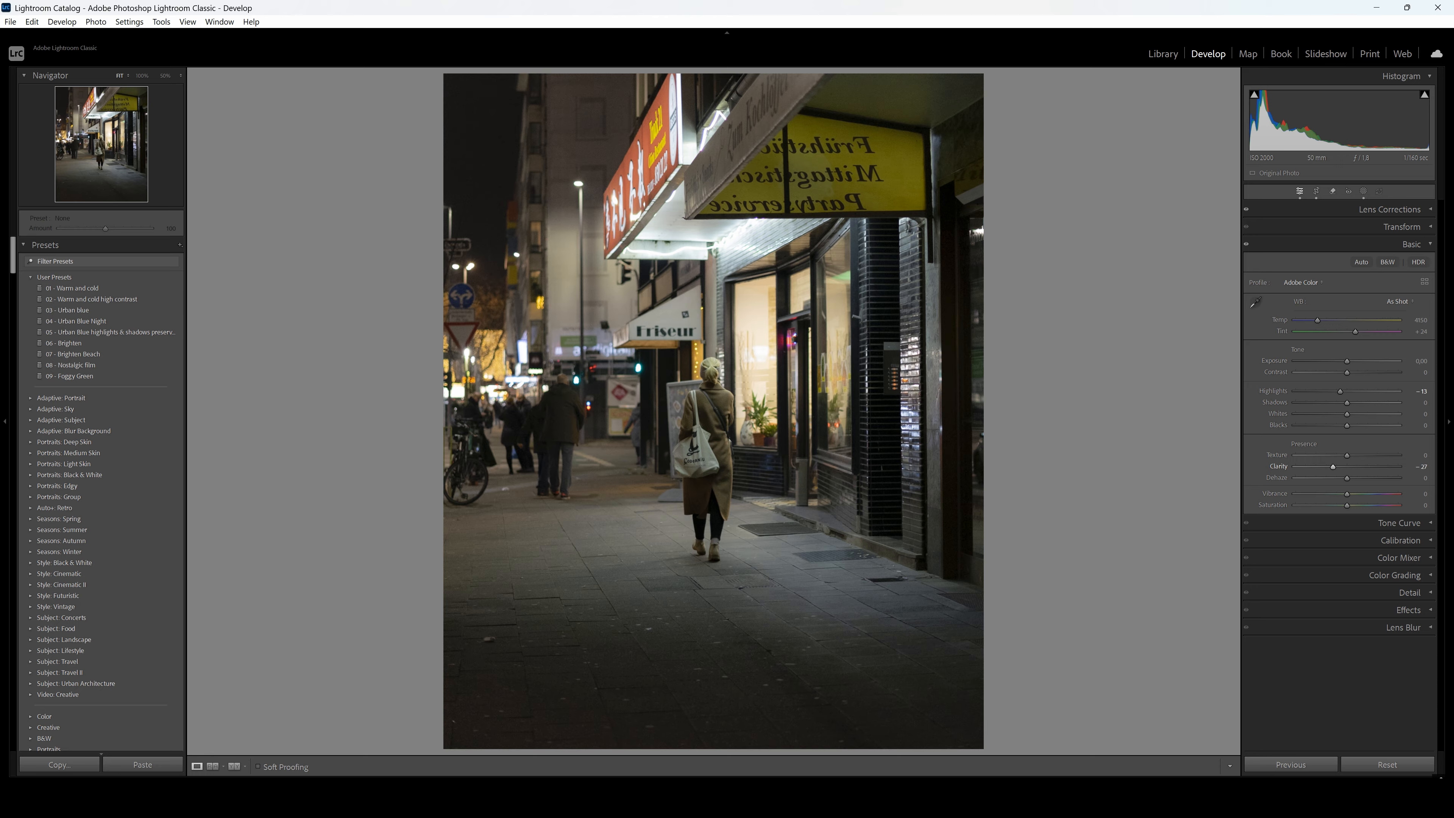
drag(1333, 467, 1361, 467)
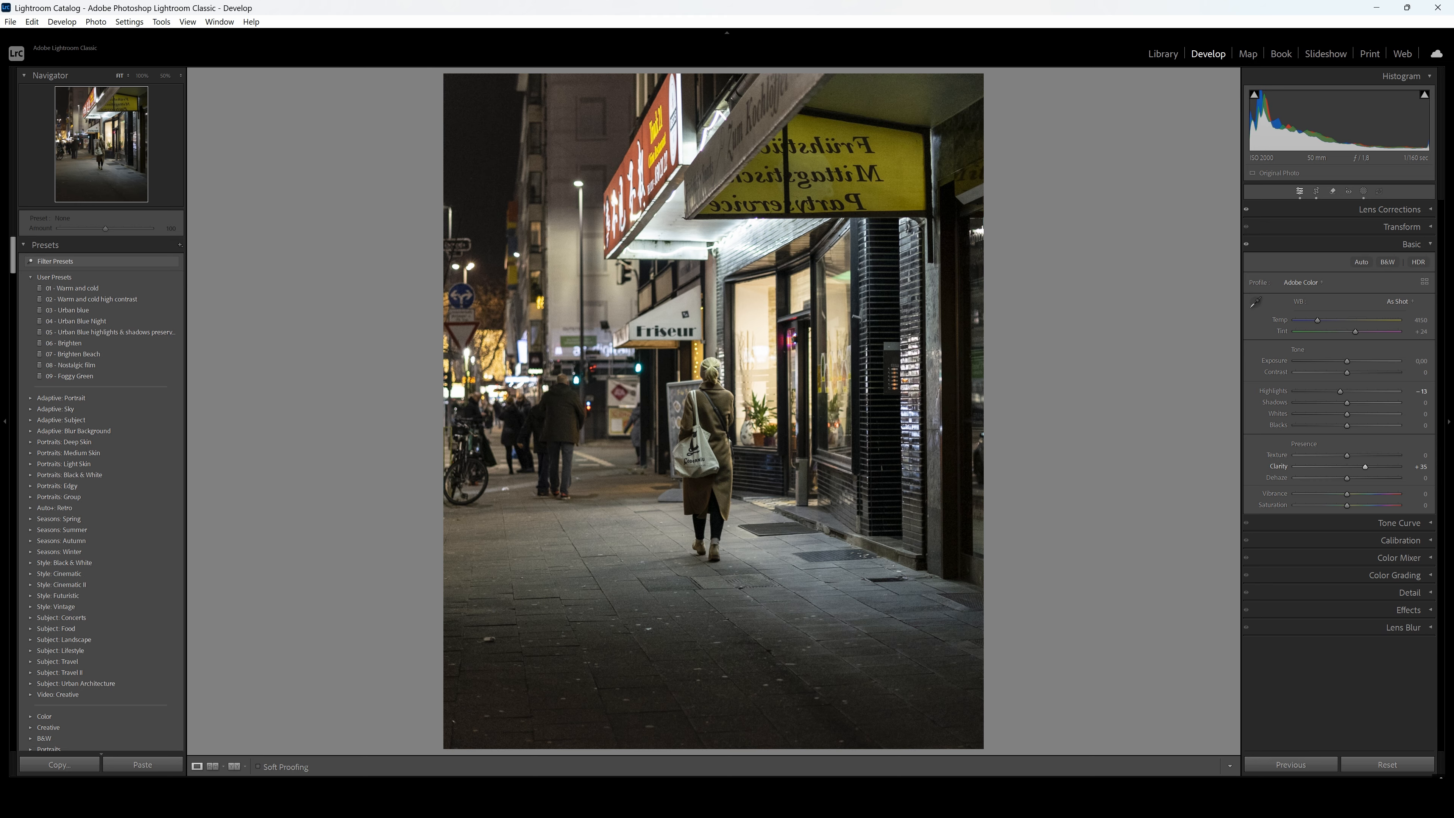
double_click(1361, 467)
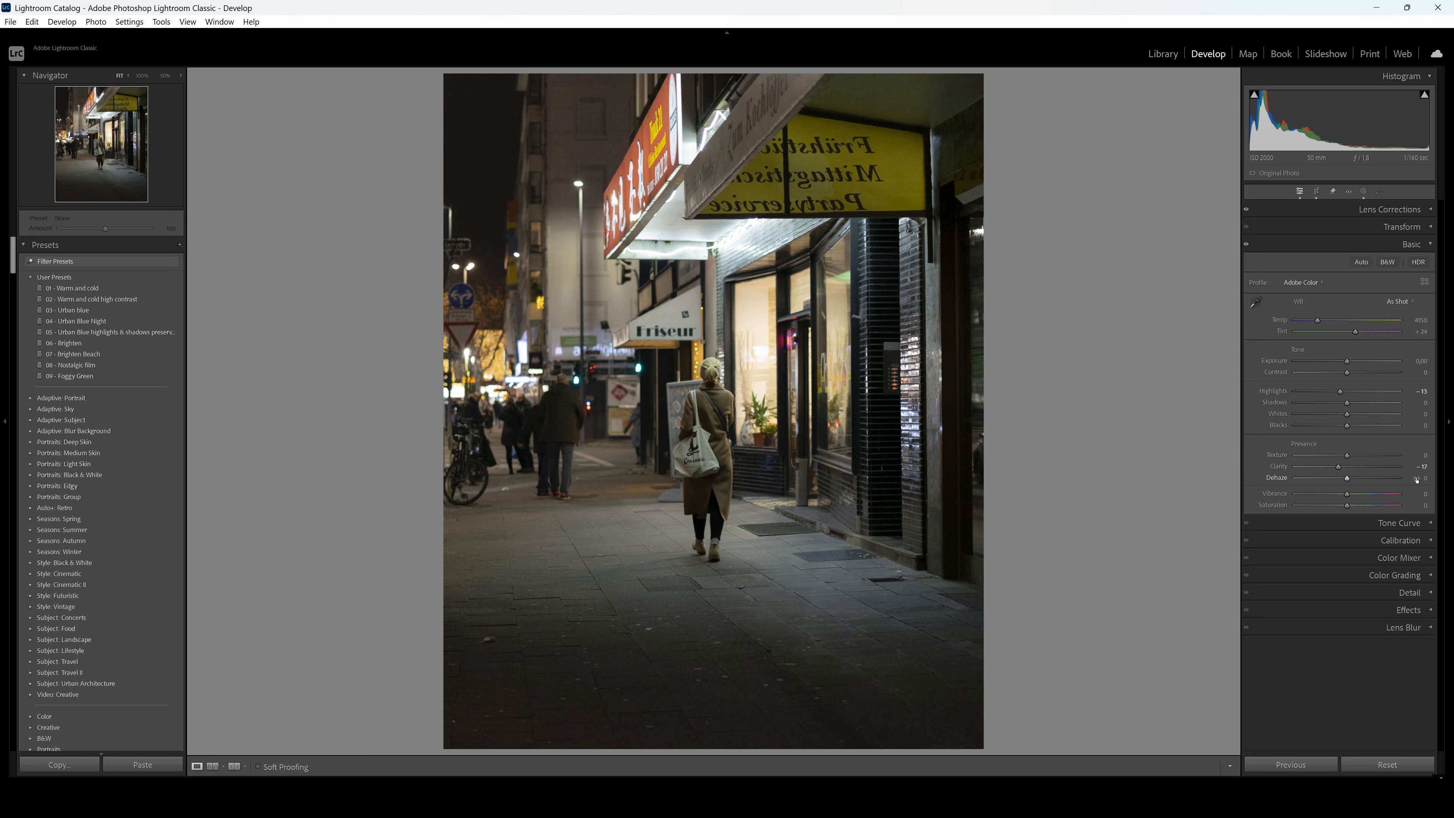
Compare positive and negative Dehaze on the photo, and set Dehaze to -5
drag(1417, 480, 1434, 481)
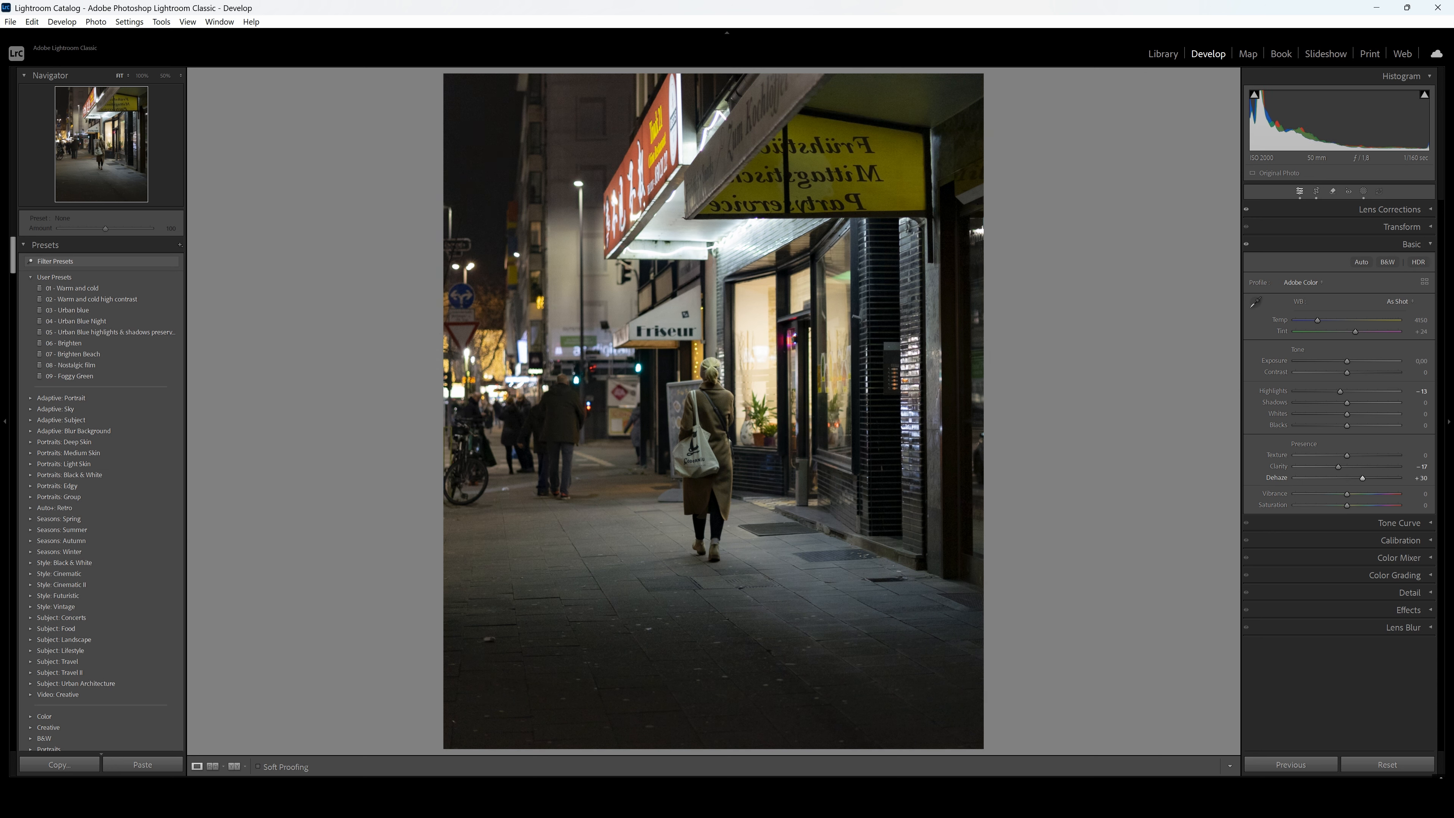
drag(1434, 480, 1424, 480)
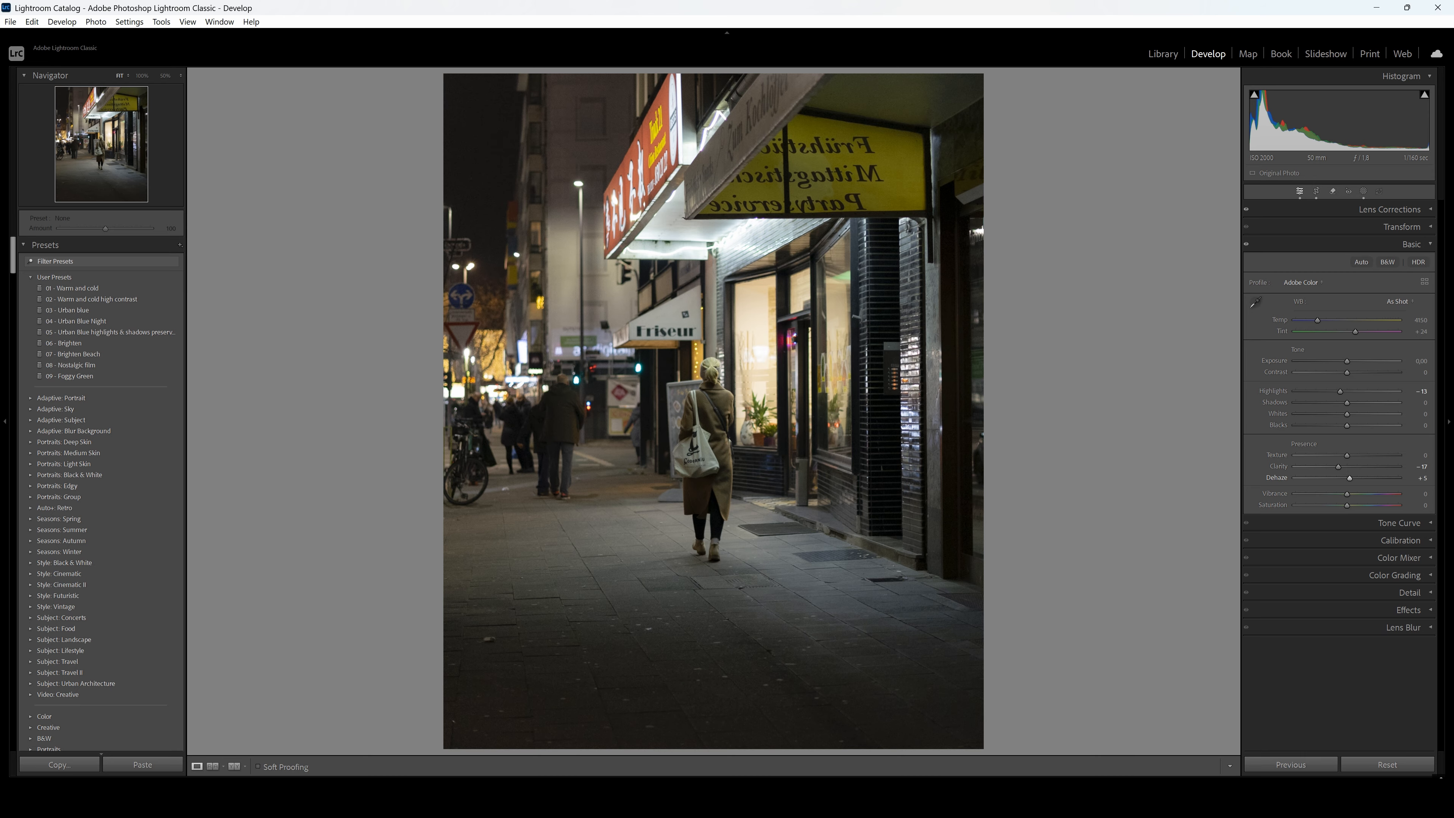
drag(1349, 479, 1345, 478)
mouse_move(1344, 478)
mouse_down()
mouse_move(1326, 479)
mouse_move(1345, 478)
mouse_up()
Set Vibrance to +15, and try Saturation at +20 before resetting it to 0
double_click(1357, 494)
drag(1348, 505, 1357, 505)
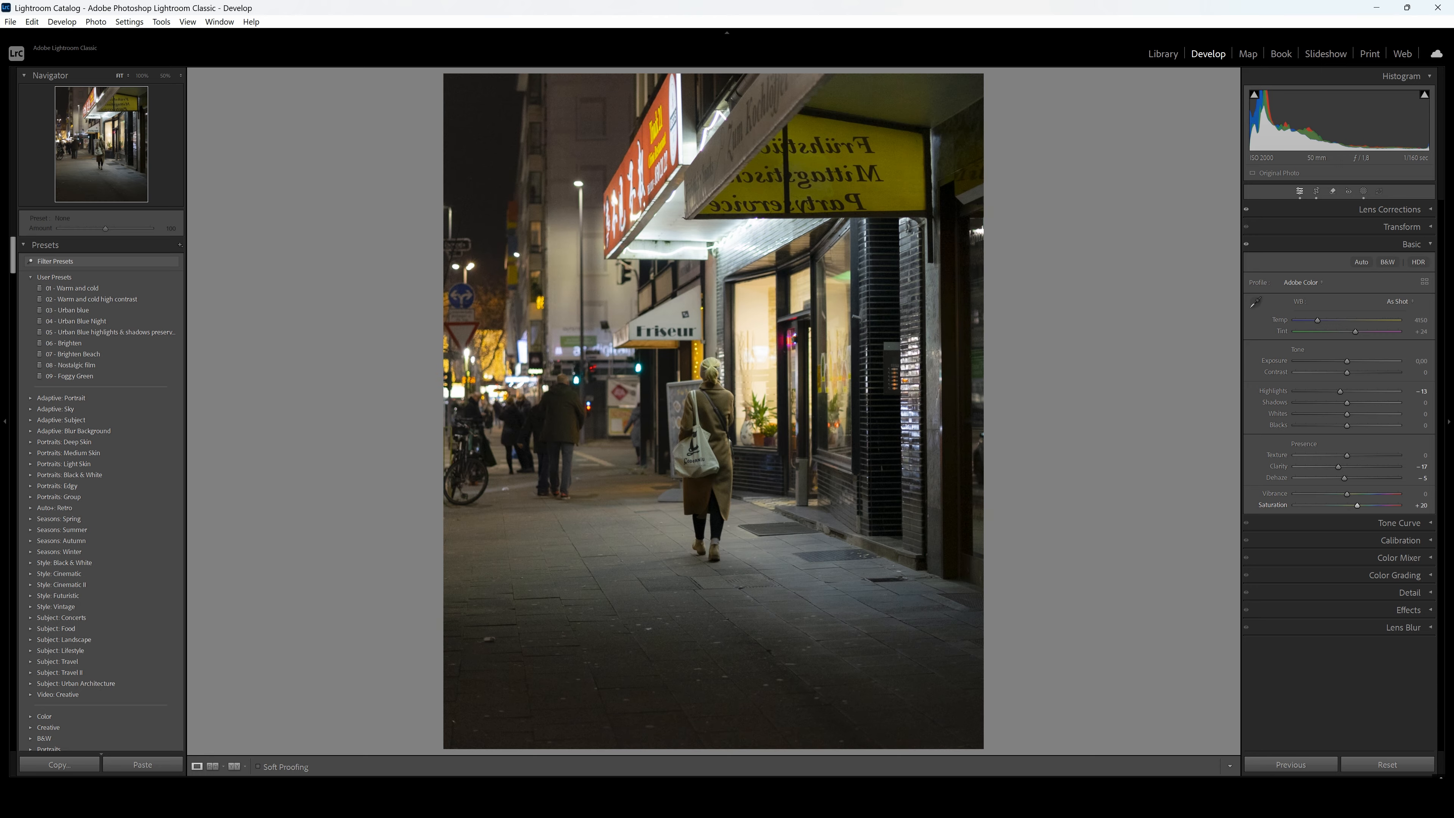
double_click(1355, 505)
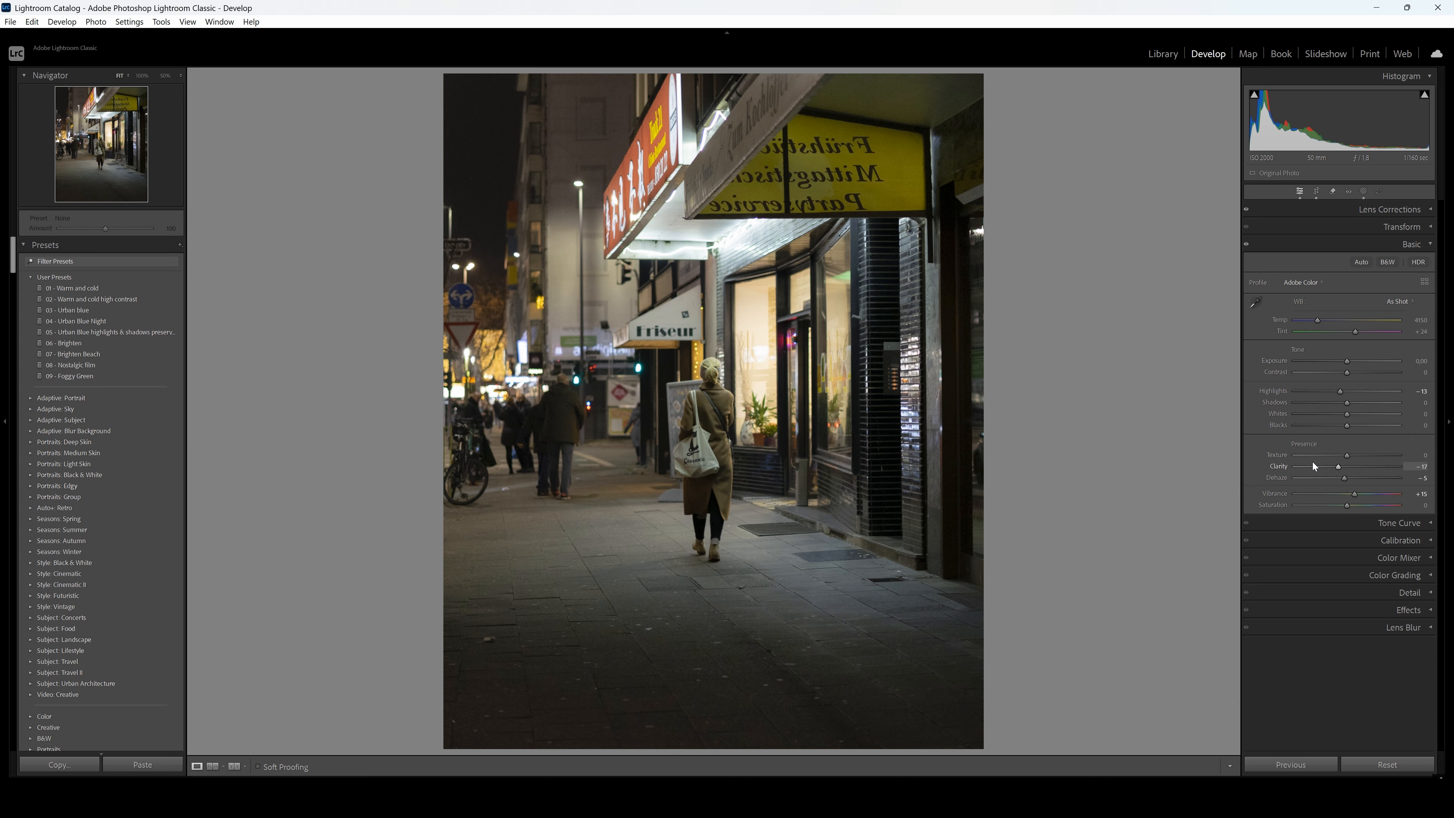
click(1280, 247)
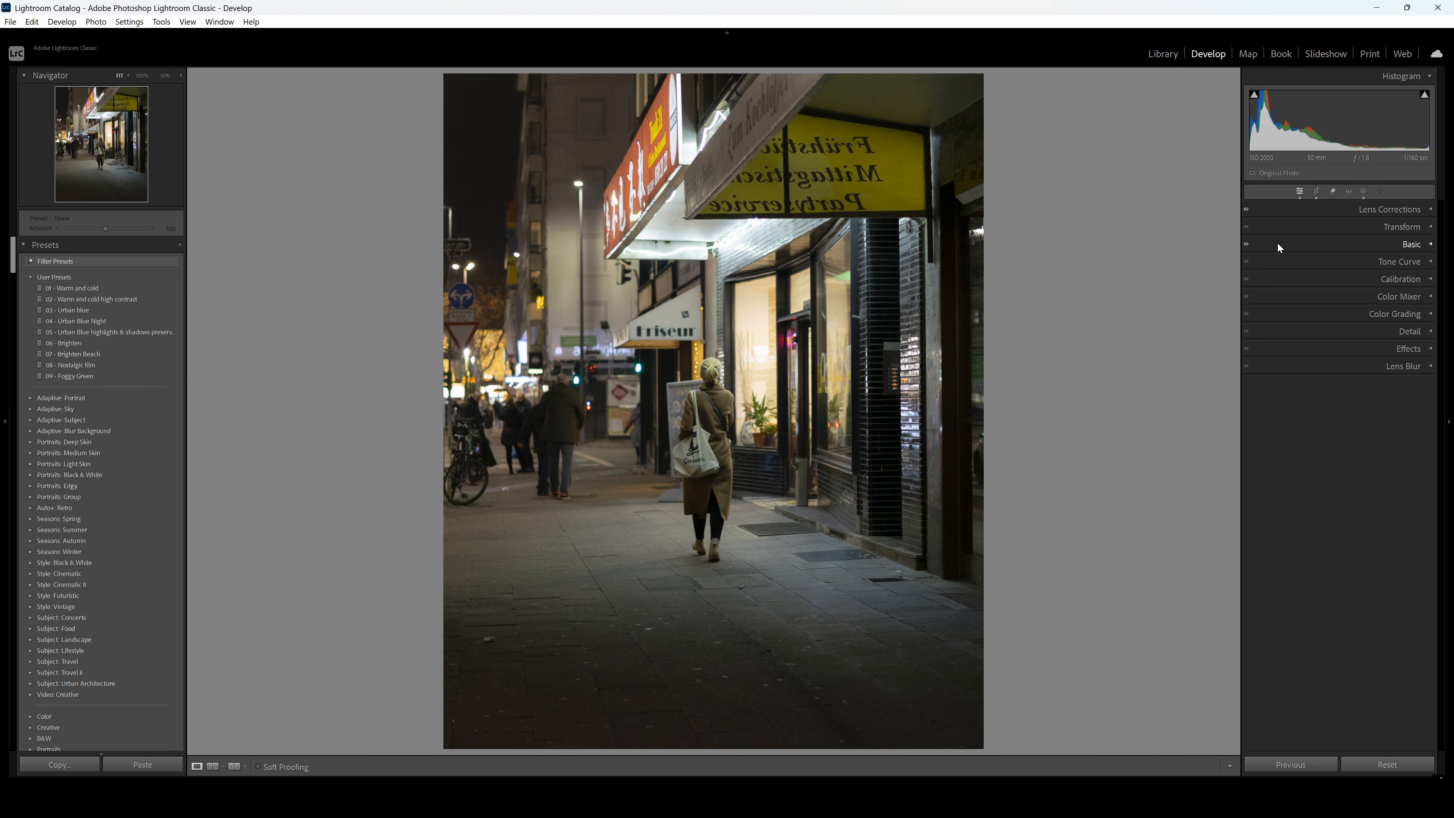
Anchor the middle of the tone curve with a point, try darkening the midtones with it, and undo the darkening
click(1291, 259)
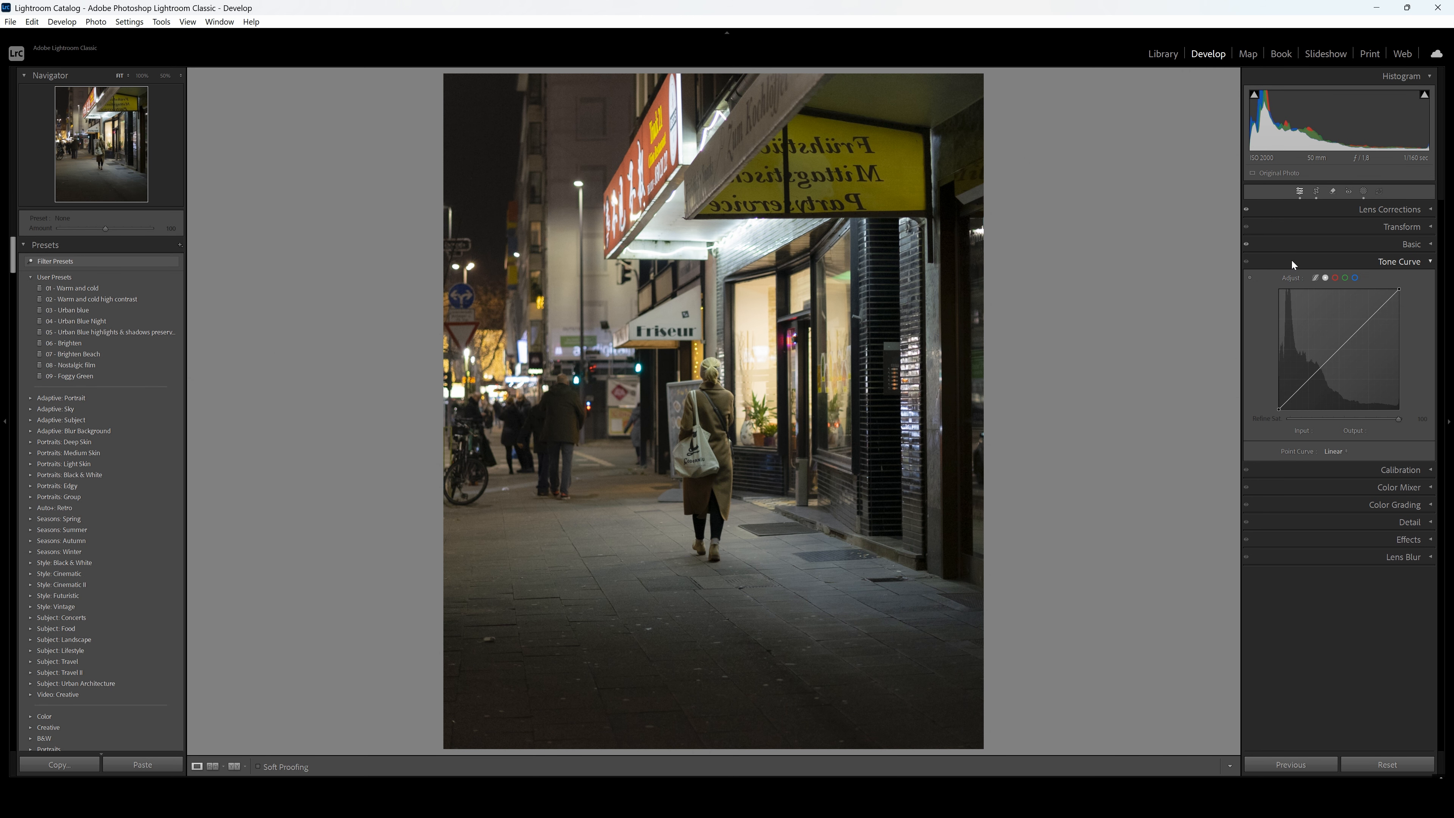
click(1339, 350)
drag(1338, 351, 1347, 352)
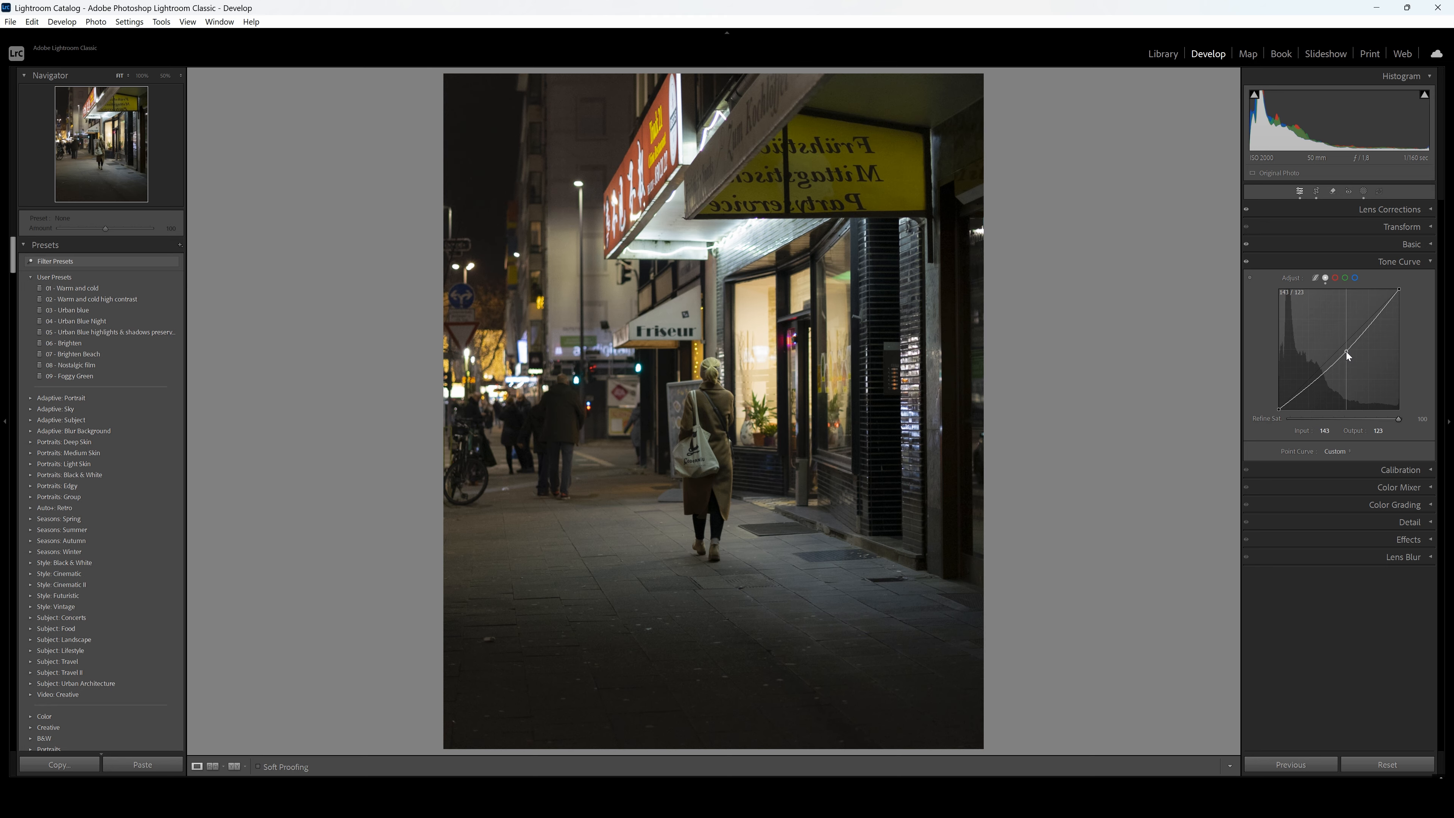
key(ctrl+z)
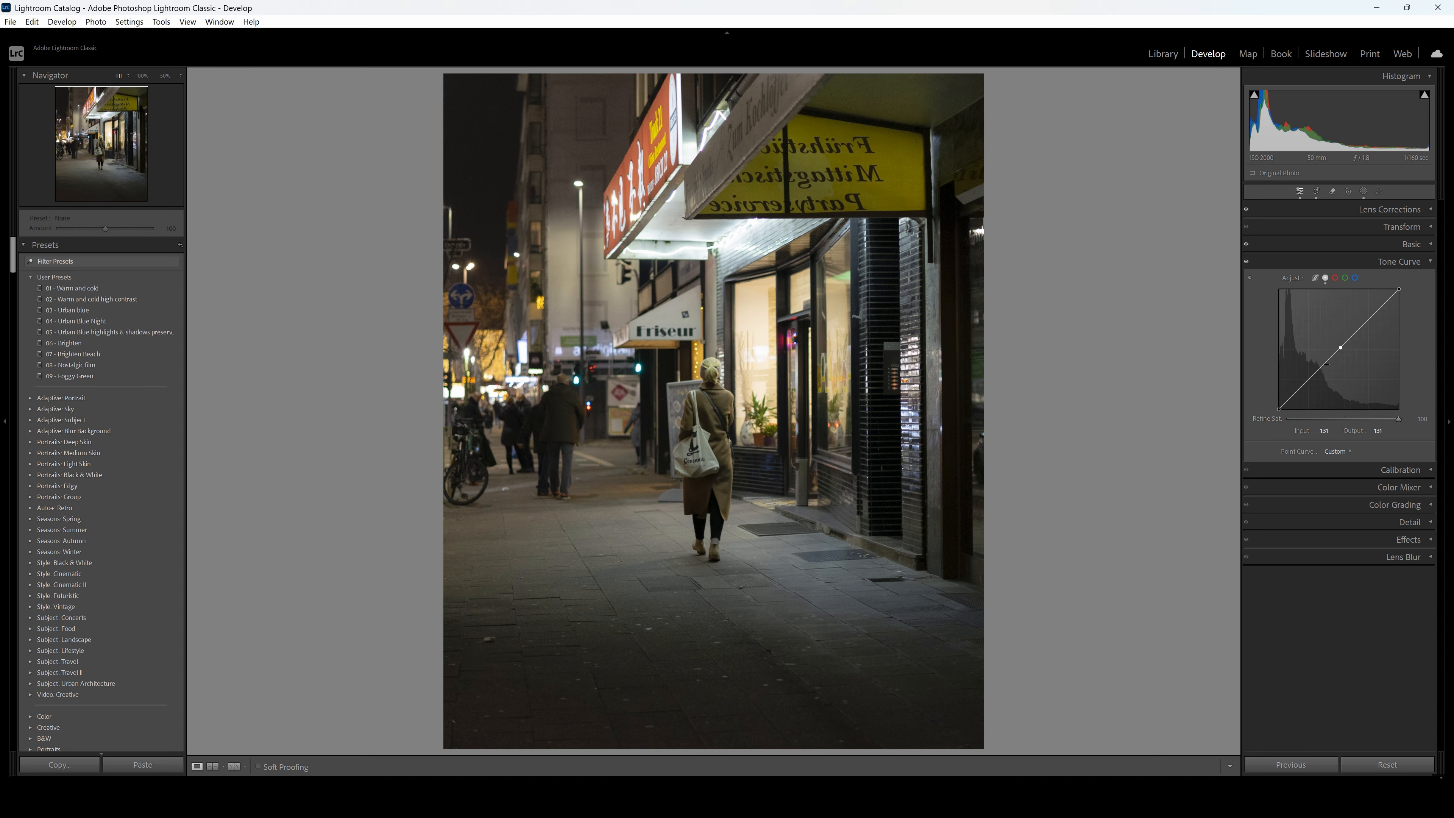
Add two points to the lower half of the tone curve, lowering the darker one to input 39, output 34
click(1310, 378)
drag(1311, 380, 1311, 377)
drag(1298, 391, 1300, 397)
drag(1299, 392, 1295, 395)
drag(1296, 394, 1297, 396)
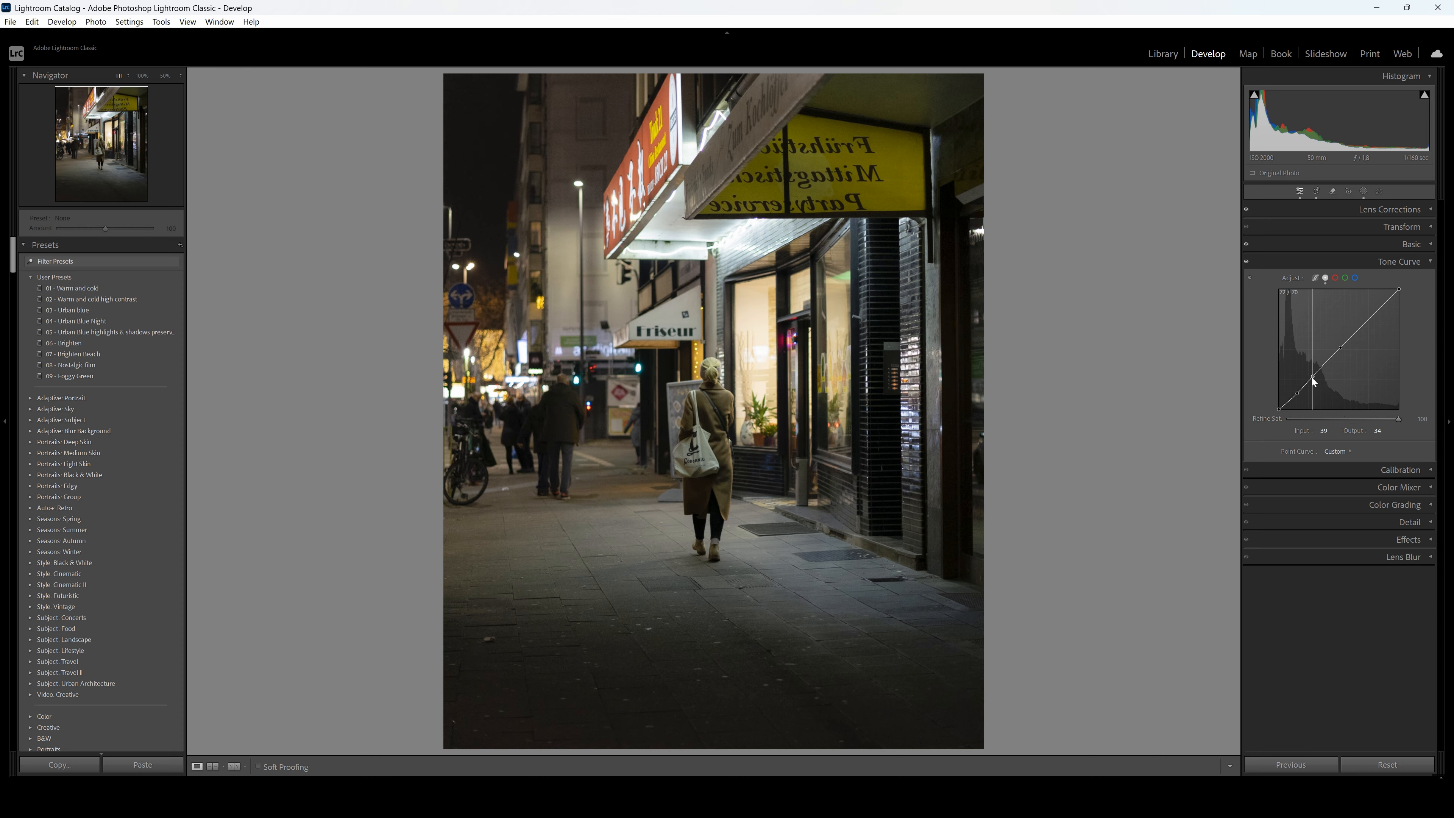
drag(1312, 377, 1314, 378)
Lift the highlights slightly with a tone curve point at input 188, output 194
drag(1373, 317, 1371, 316)
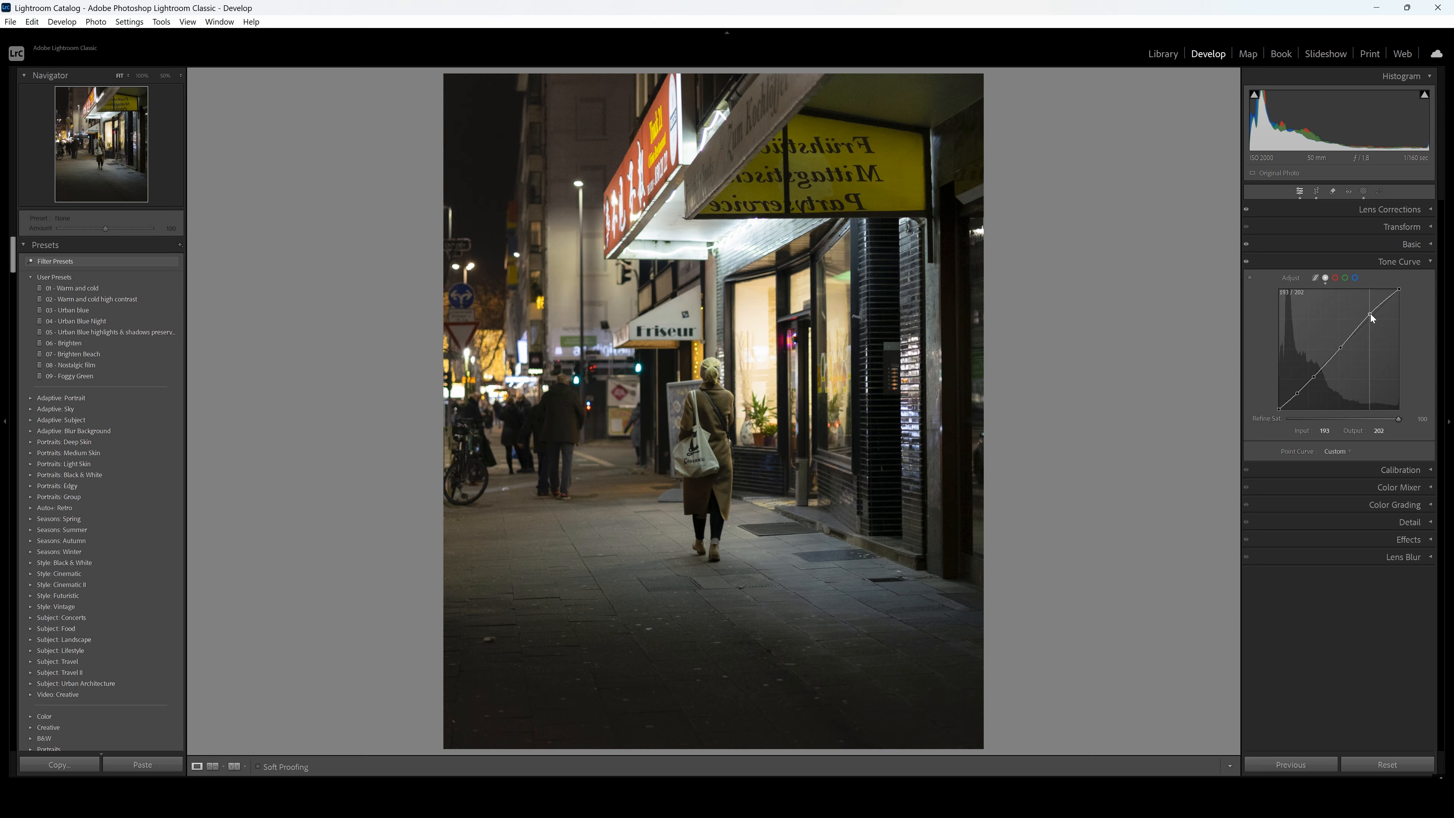
drag(1370, 314, 1368, 317)
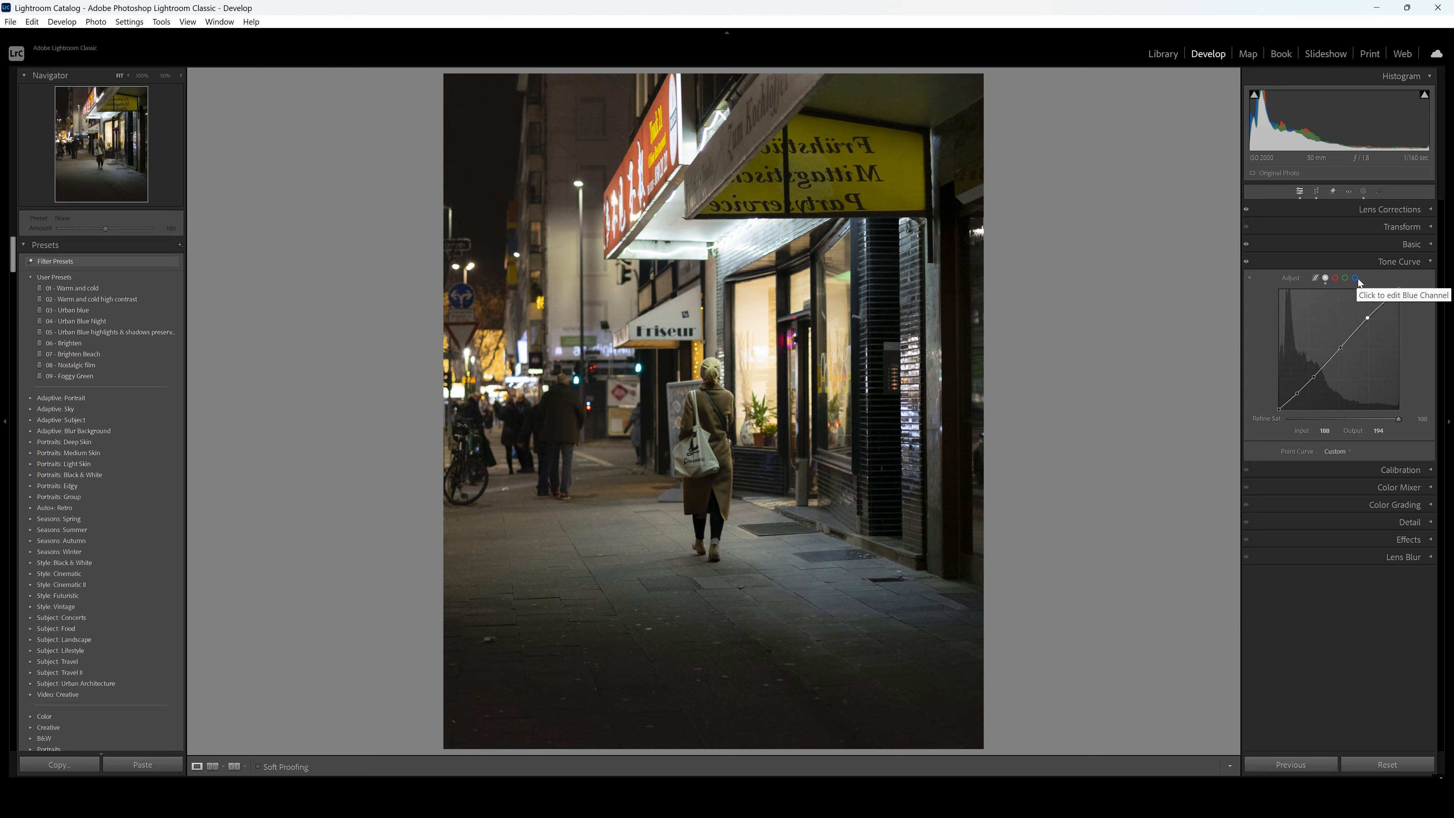
click(1377, 262)
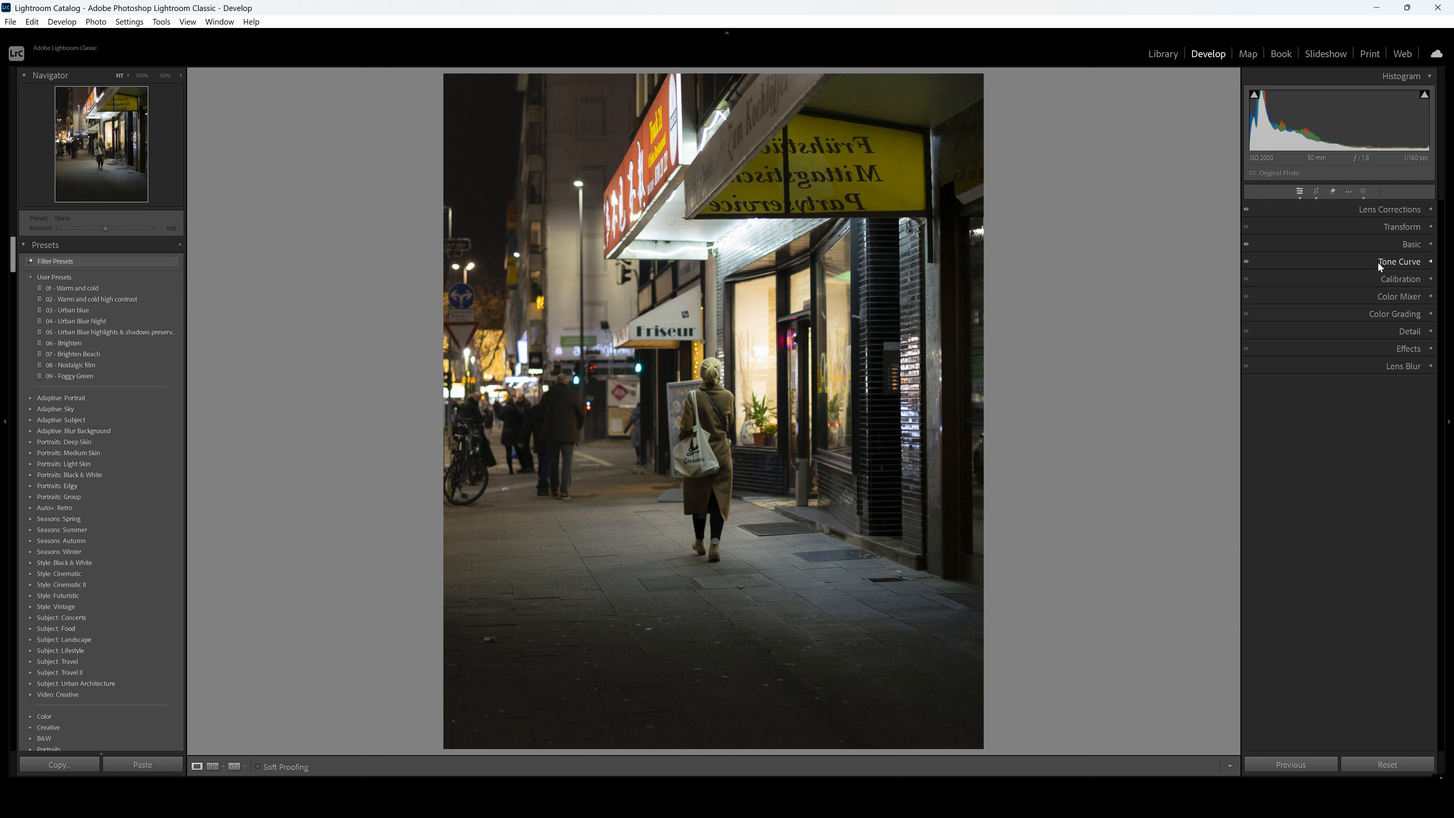
Compare cooler and warmer white balance on the photo, and set Temp to 4250
click(1374, 241)
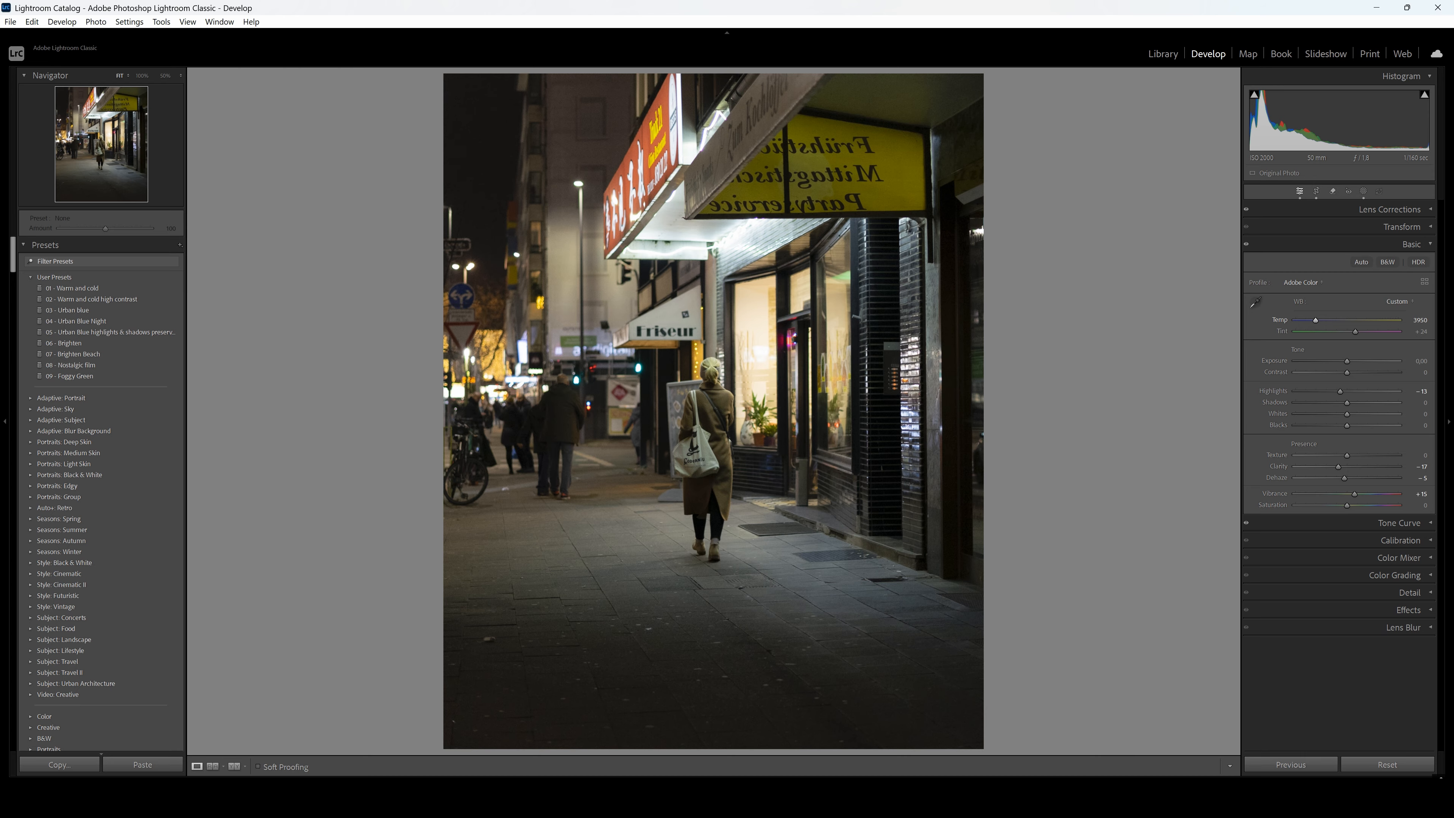
drag(1313, 321, 1343, 321)
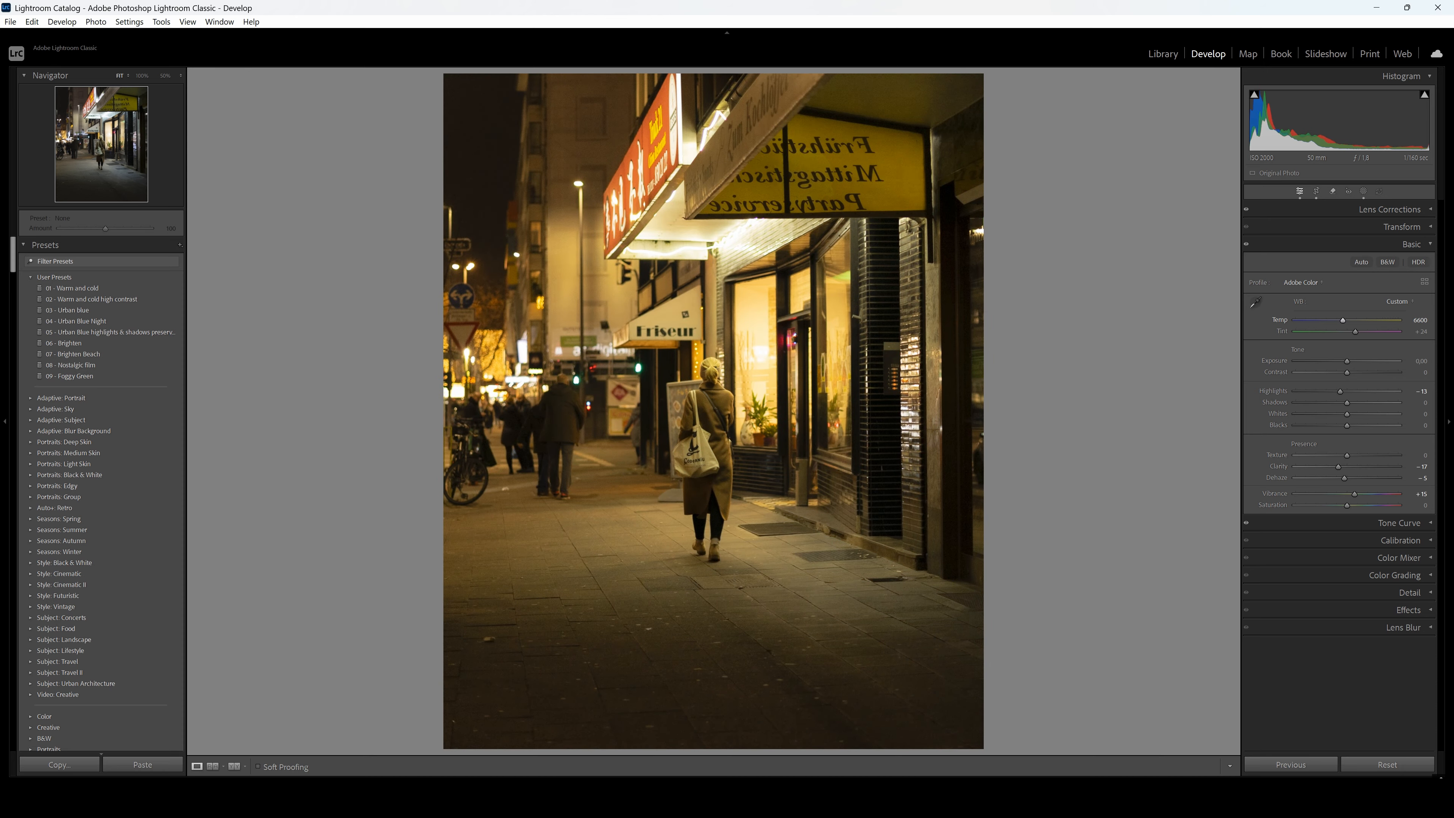
double_click(1343, 320)
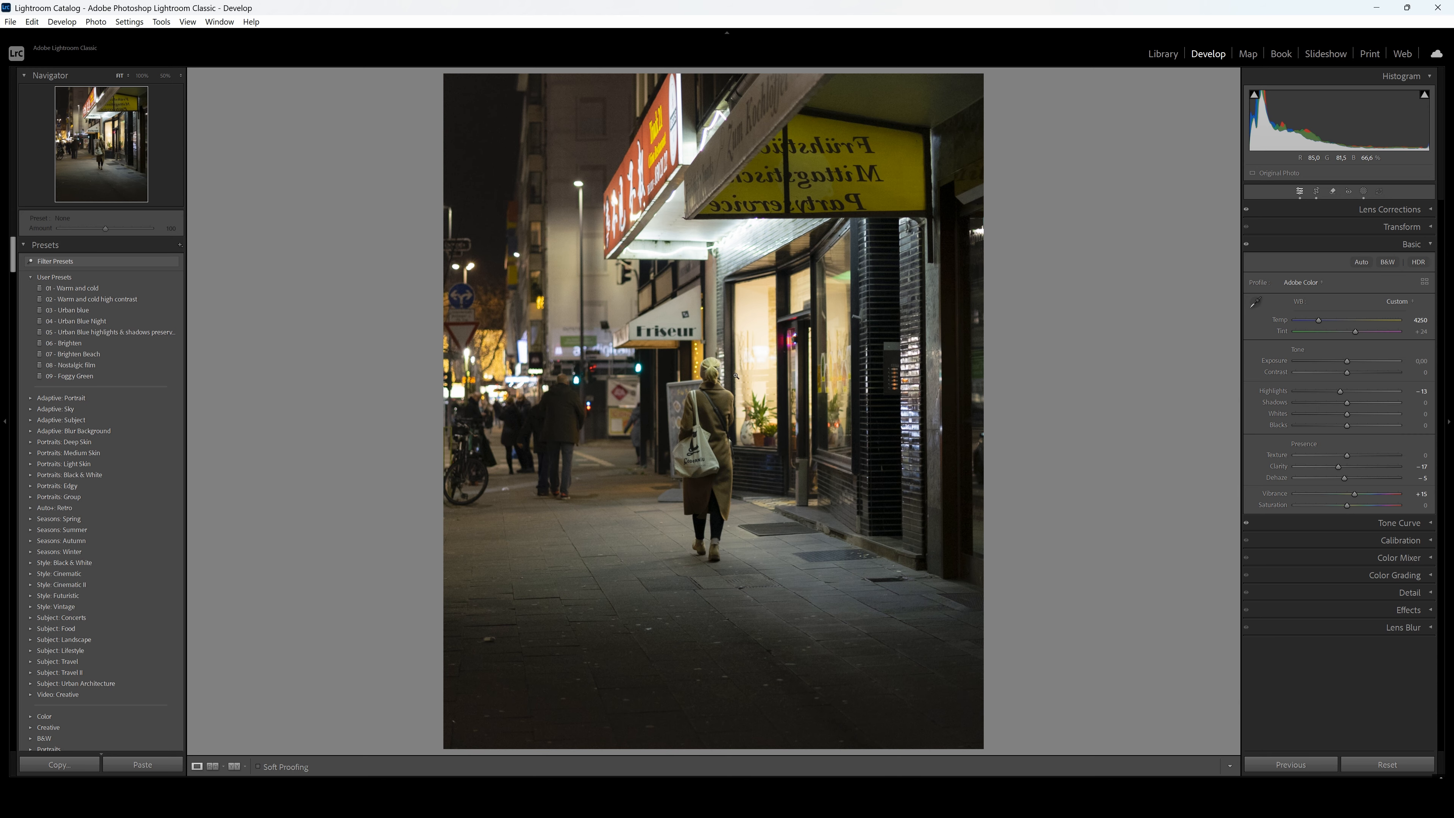
click(1328, 244)
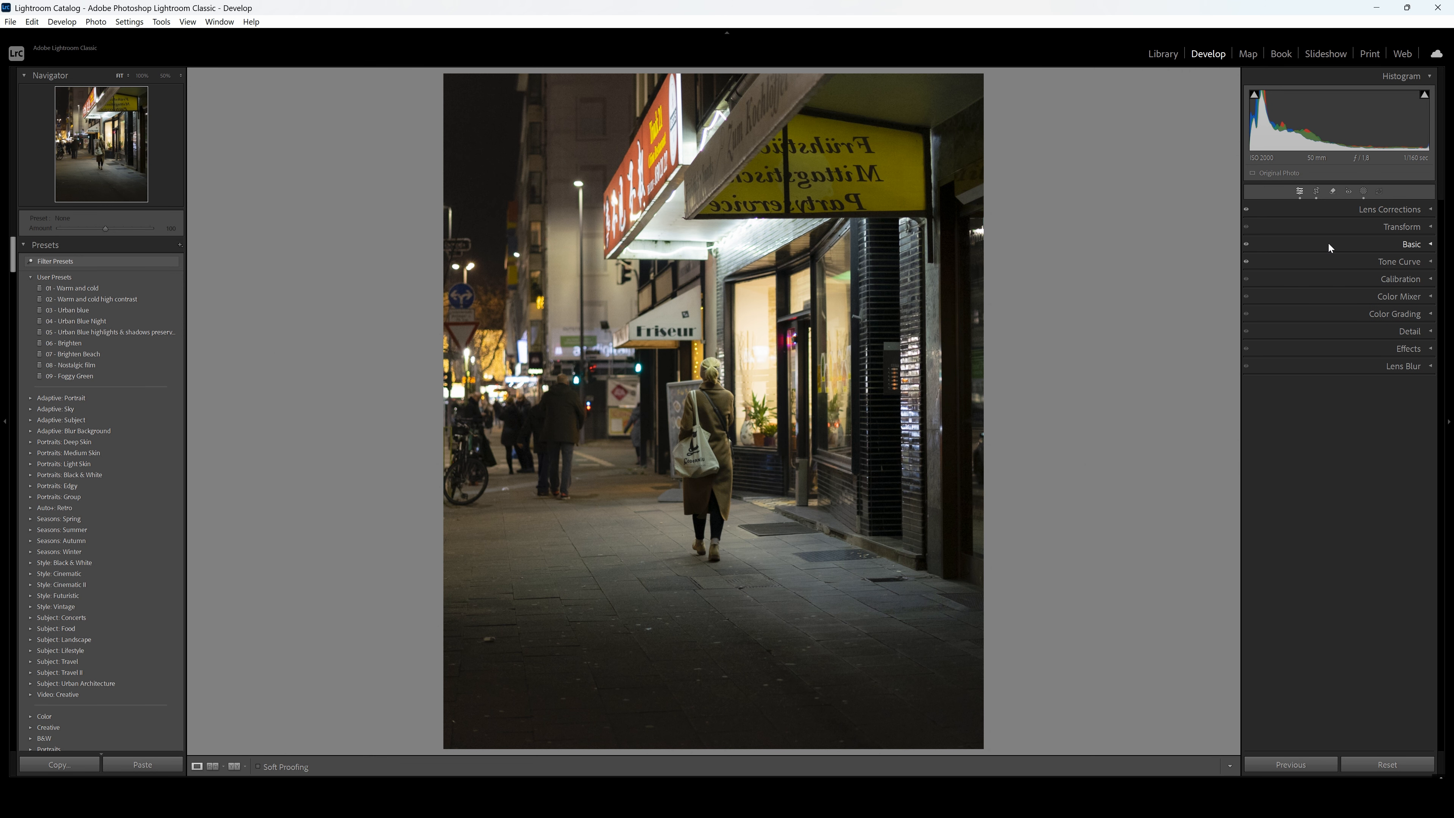
Try negative and positive Hue values for the Calibration Red Primary, and reset the hue to 0
click(1330, 278)
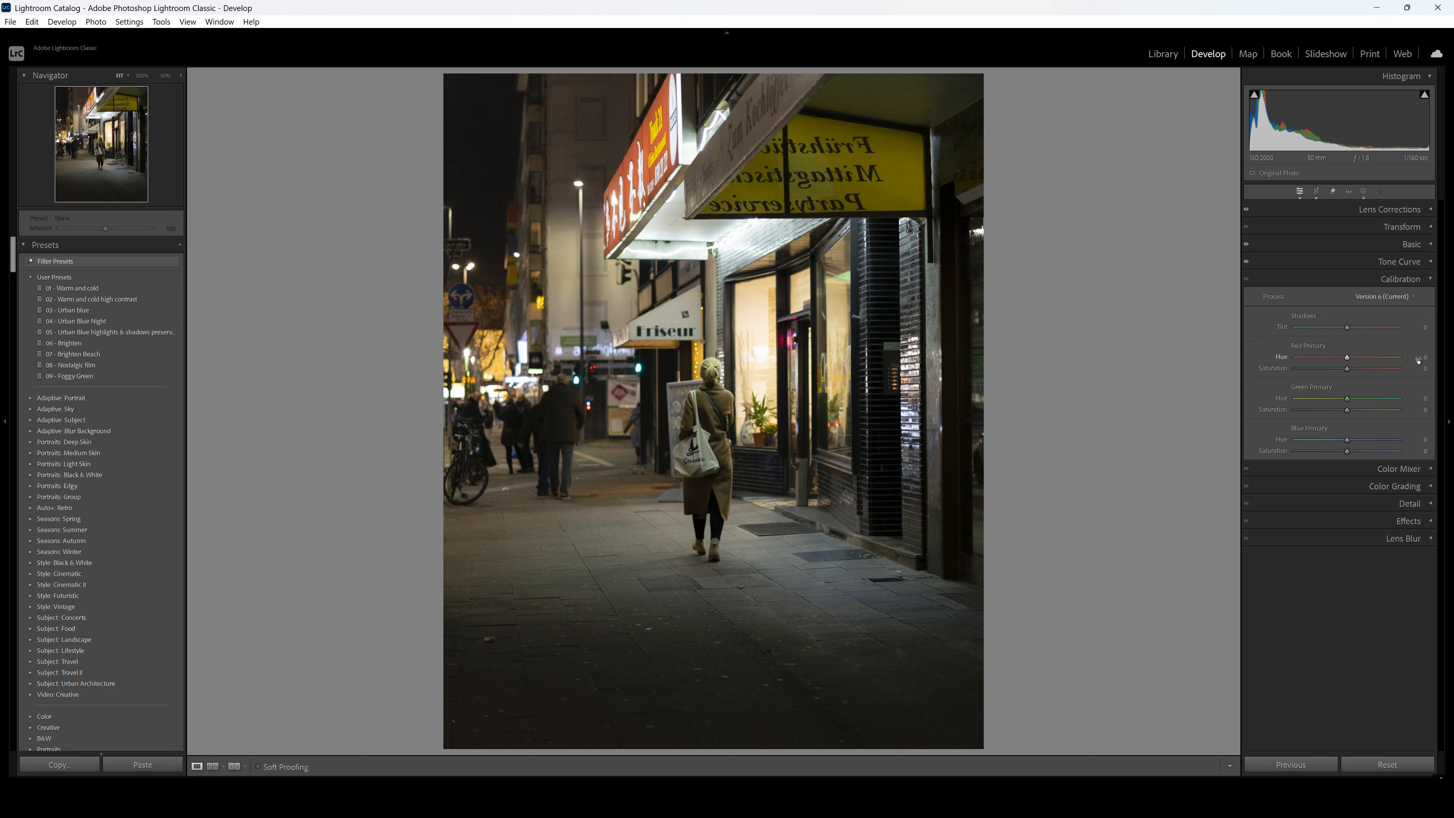
drag(1418, 359, 1408, 360)
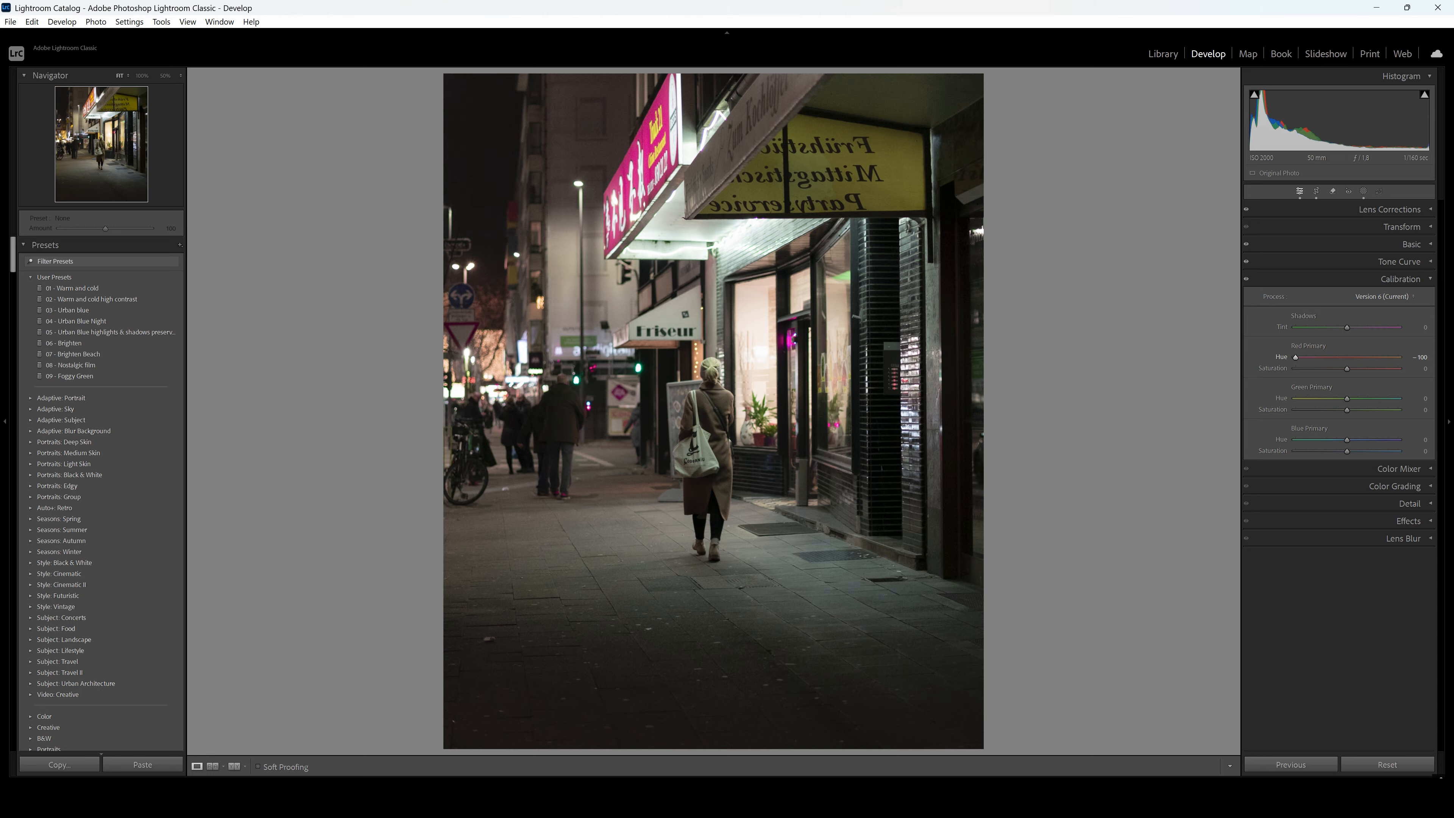
drag(1308, 357, 1317, 357)
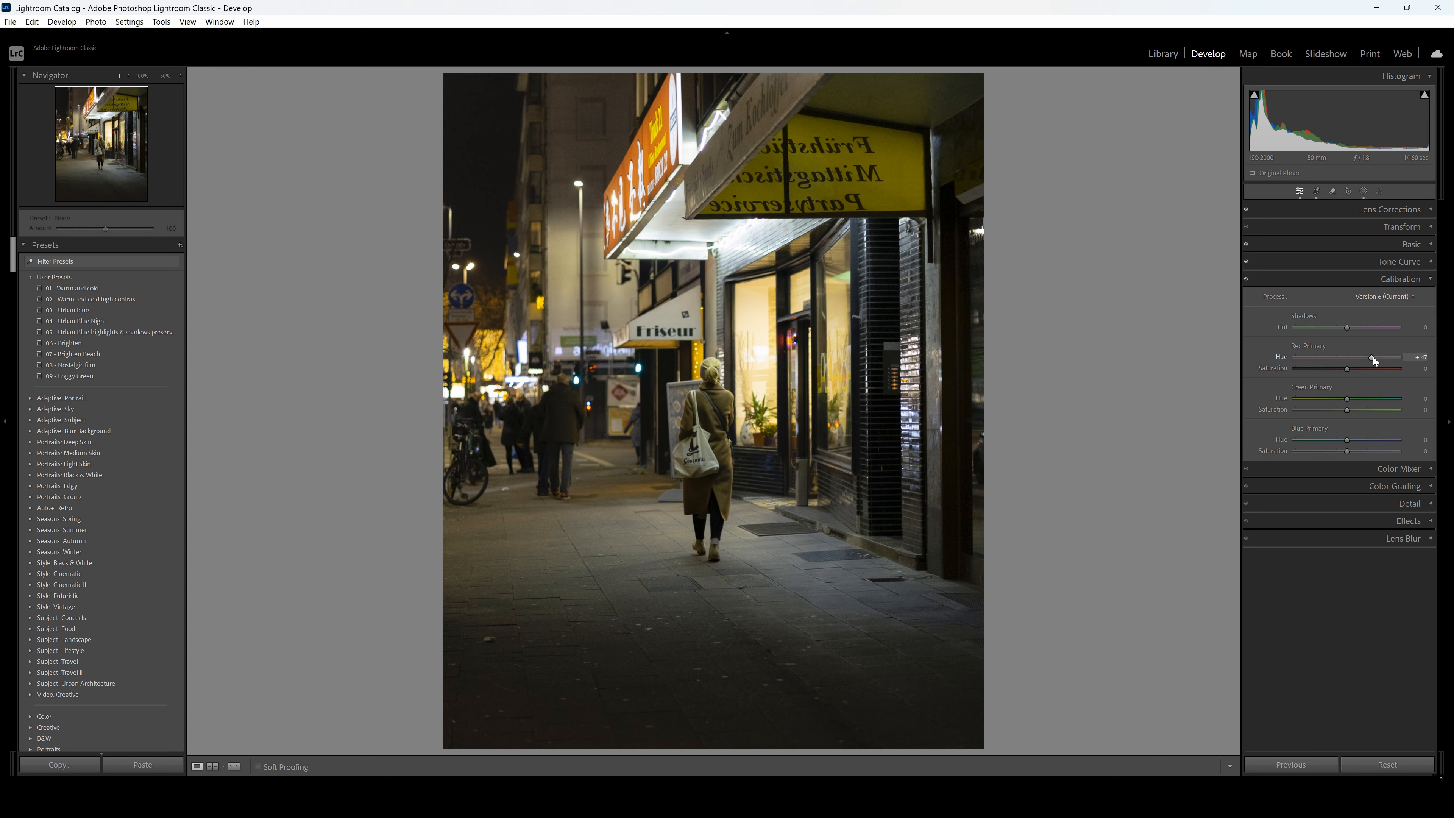
double_click(1371, 357)
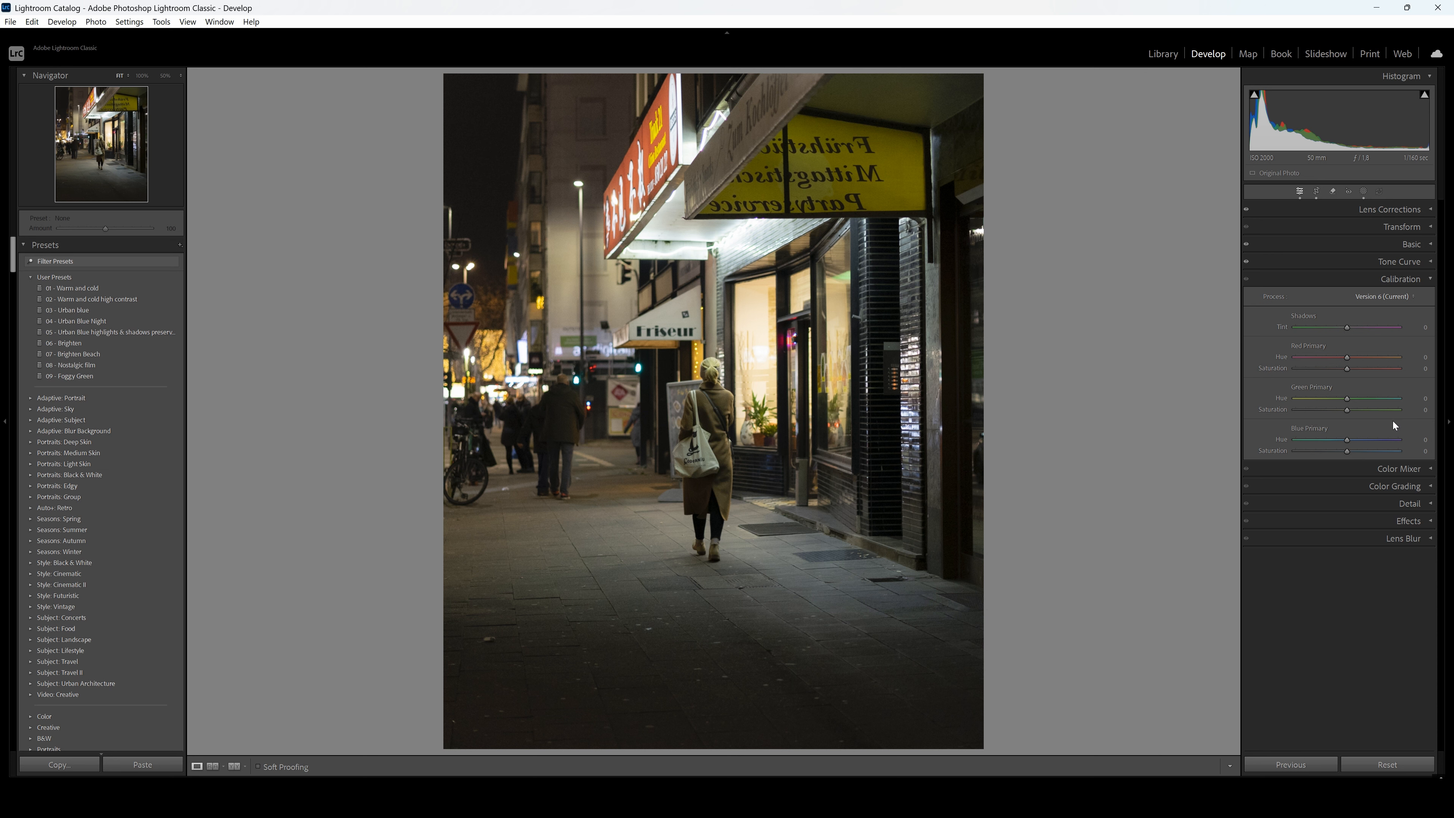
click(1367, 277)
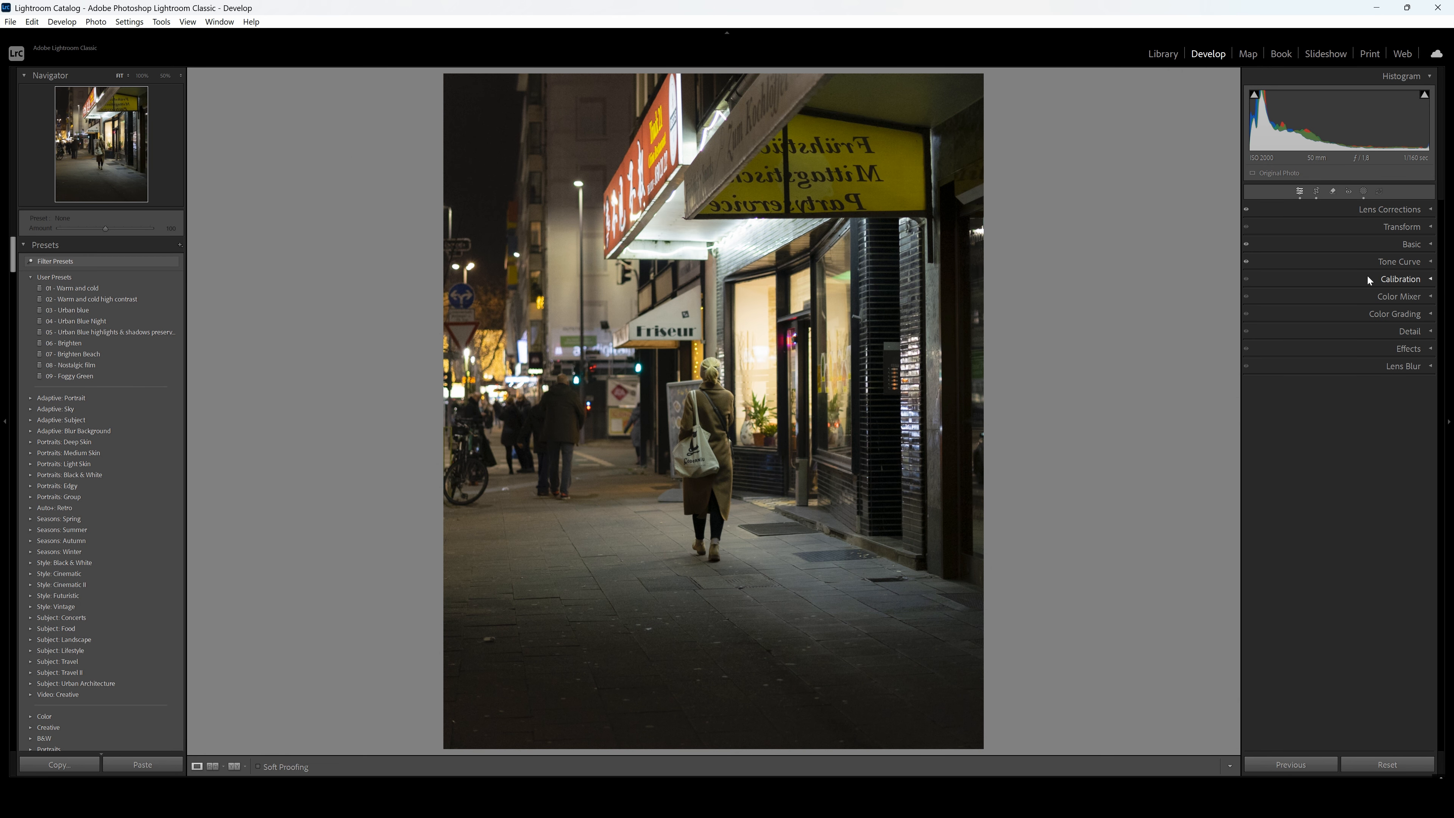
Compare negative and positive Red hue shifts in the Color Mixer, and set the Red hue to +14
click(1373, 294)
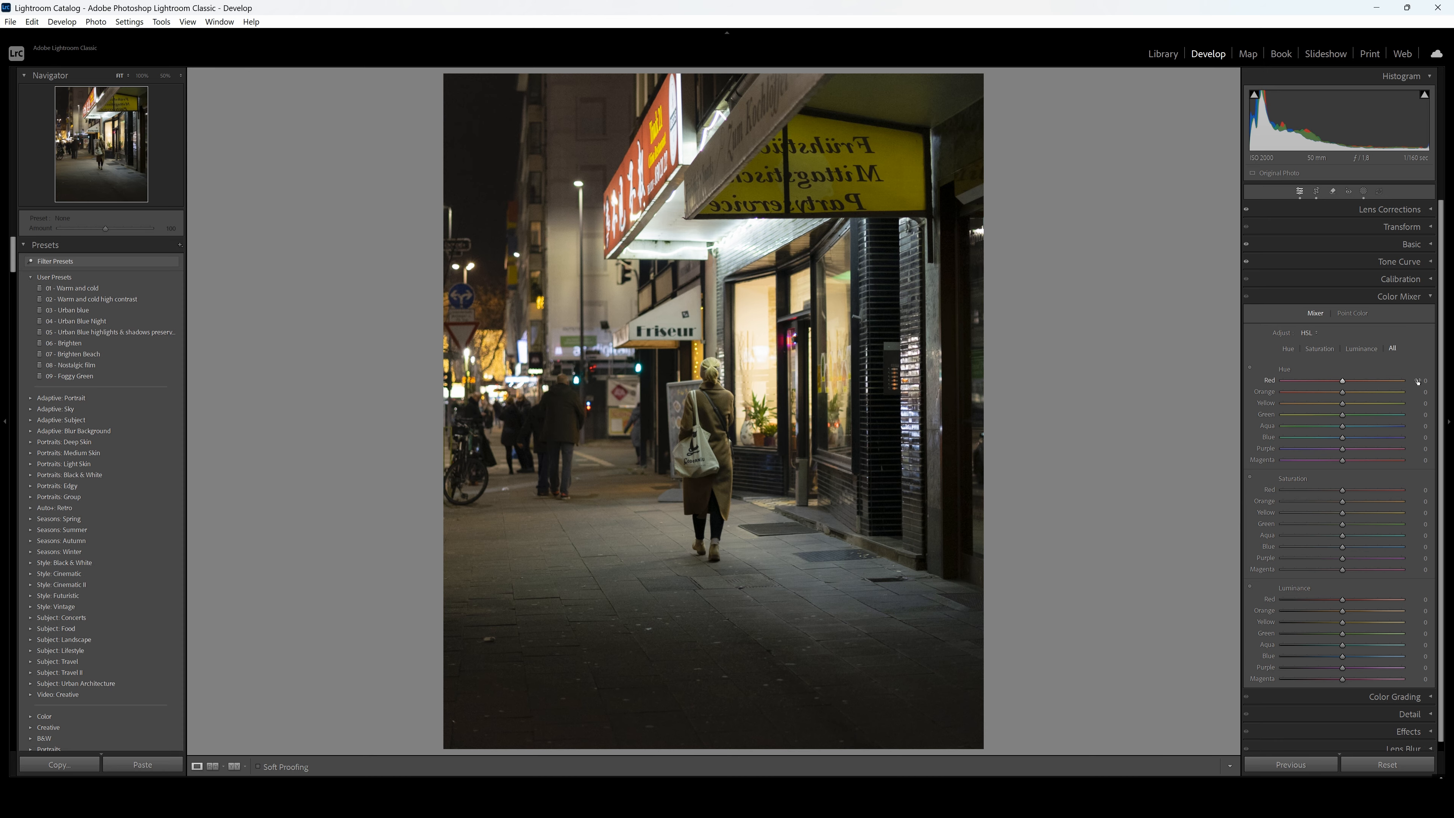
drag(1418, 382, 1426, 382)
drag(1416, 380, 1298, 380)
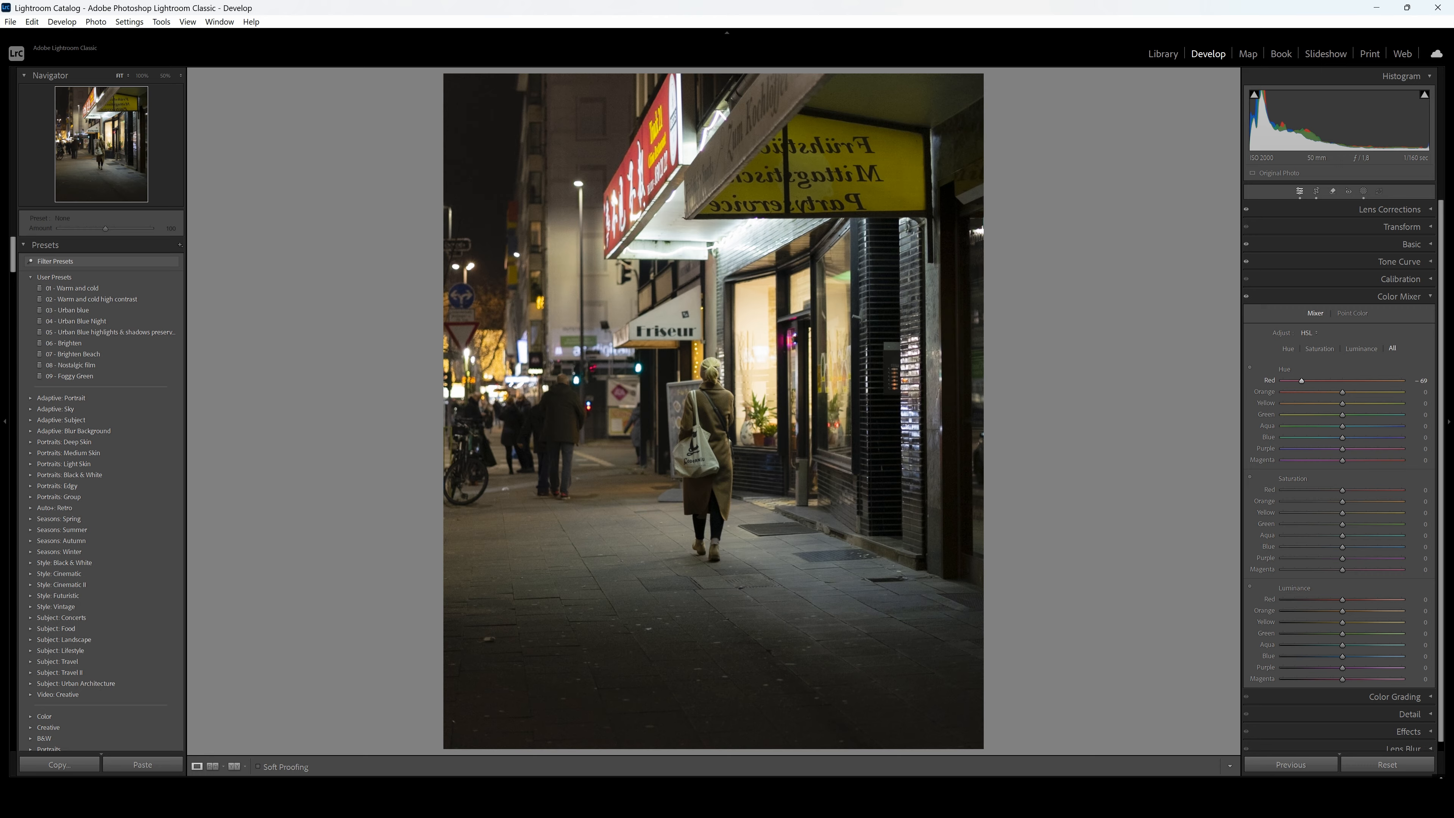
drag(1301, 381, 1346, 380)
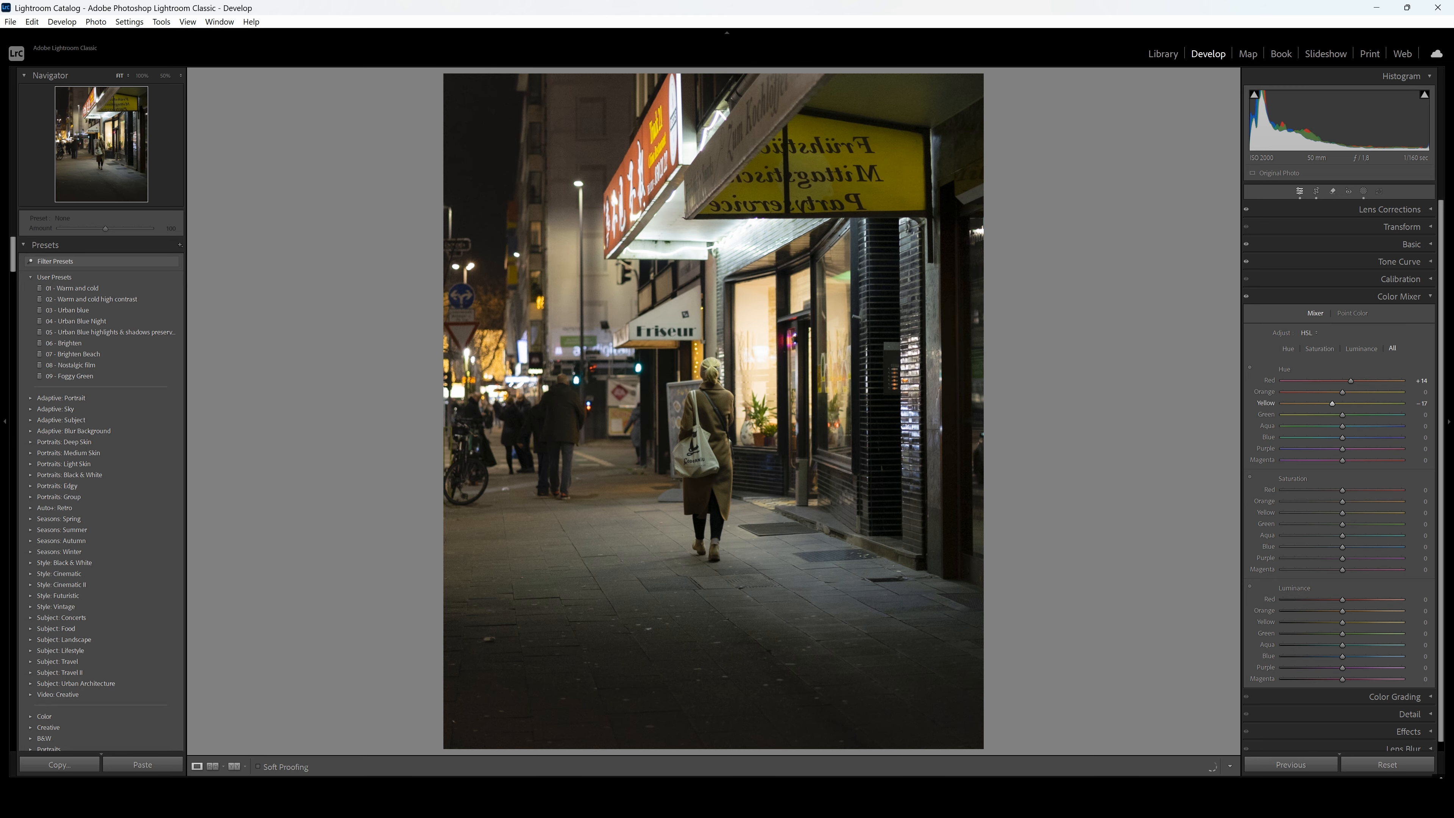
Set the Color Mixer hues to Yellow -21, Green -20, Blue -20, Purple -31 and Magenta -20, keeping Aqua at 0
drag(1320, 404, 1290, 404)
drag(1419, 417, 1414, 416)
click(1403, 426)
drag(1403, 426, 1342, 426)
drag(1348, 438, 1313, 438)
drag(1426, 451, 1408, 450)
drag(1402, 460, 1300, 460)
Set the Red luminance to +17, and try an Orange luminance change before resetting it to 0
drag(1442, 380, 1442, 382)
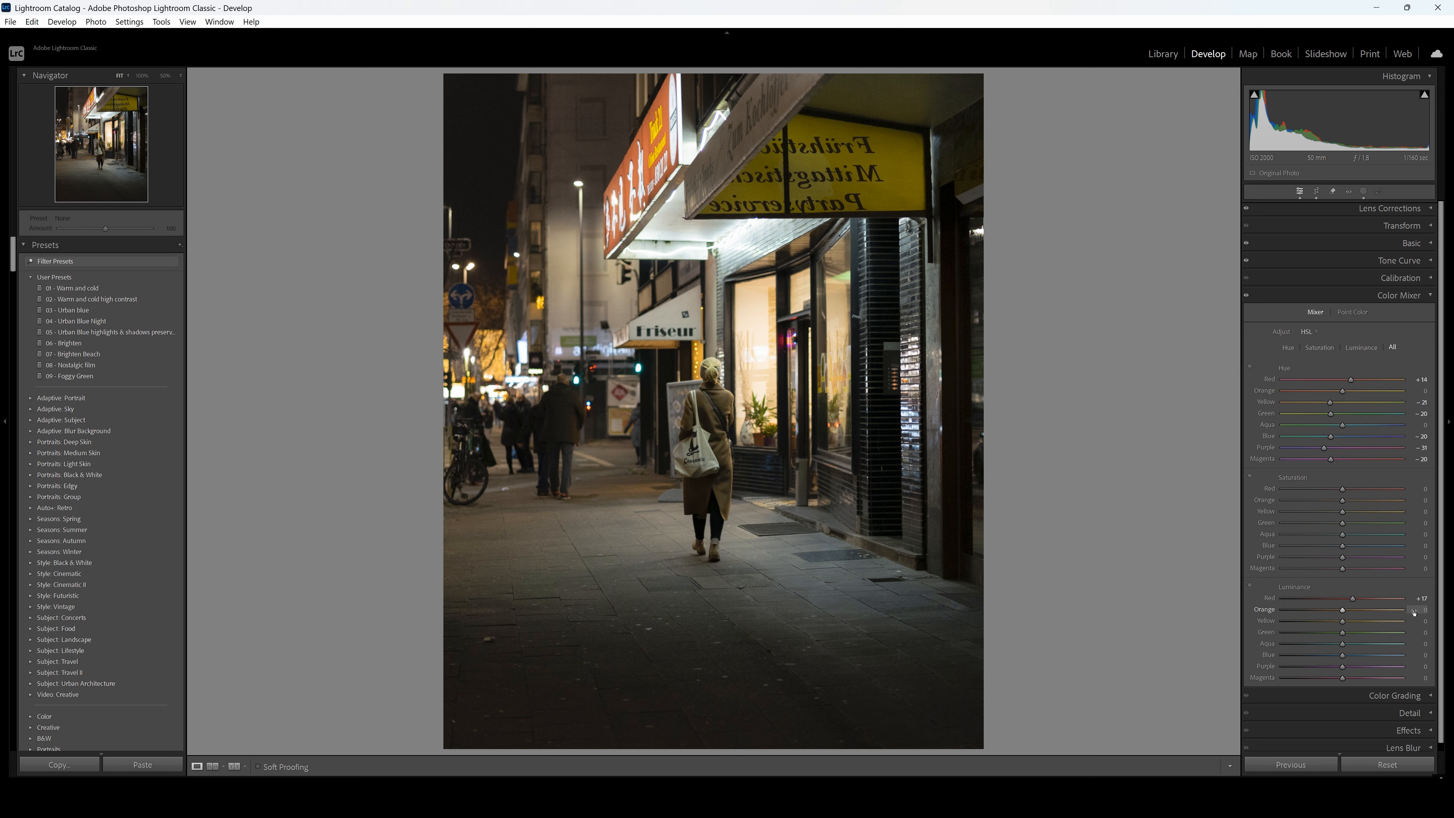
drag(1414, 612, 1424, 613)
mouse_move(1336, 610)
mouse_down()
mouse_move(1374, 621)
mouse_move(1334, 621)
mouse_up()
double_click(1335, 611)
Try lowering the Blue luminance to about -10, and reset the Blue and Purple luminance to 0
click(1420, 656)
text(-11)
key(Return)
drag(1346, 655, 1336, 655)
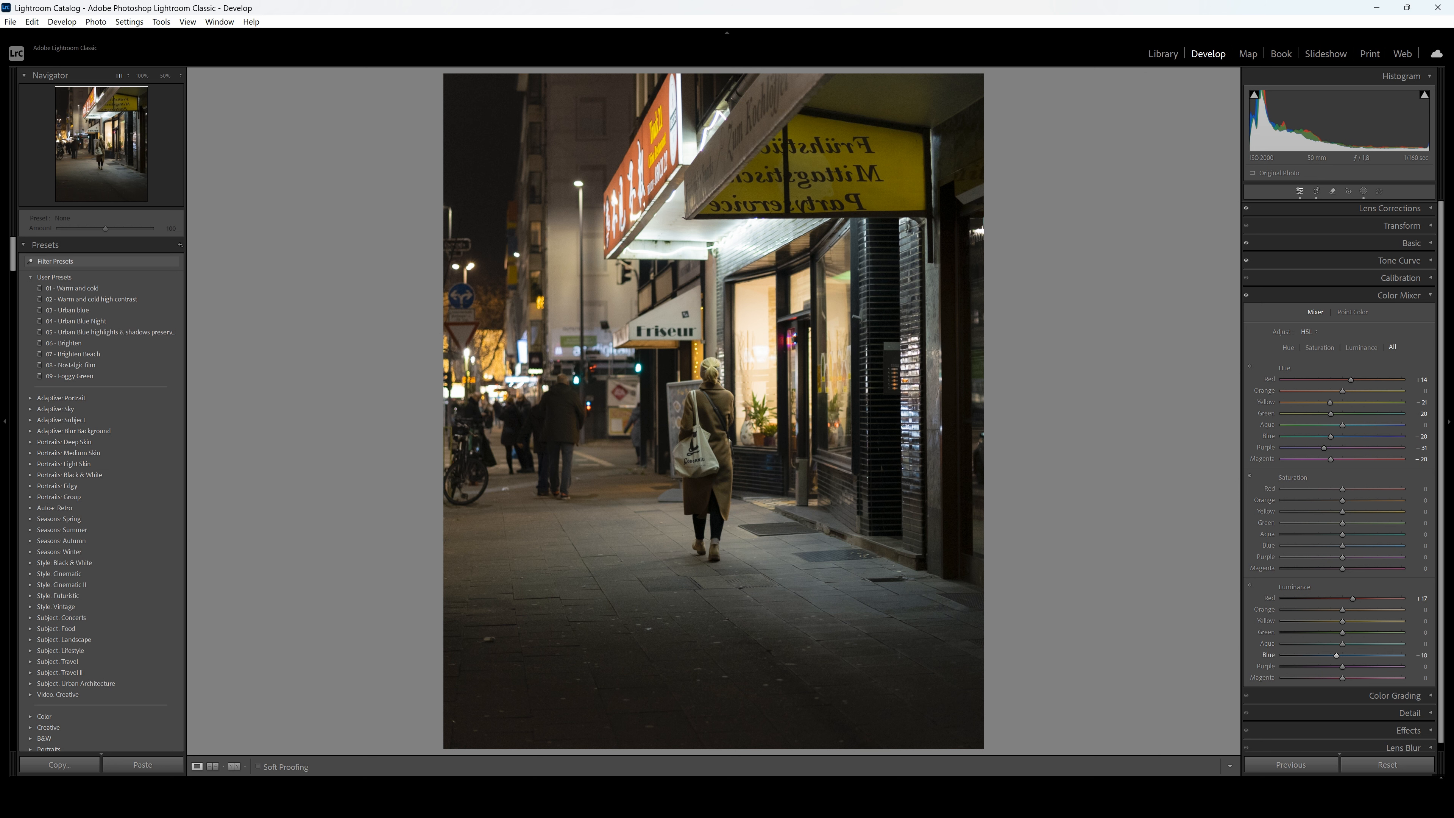
double_click(1337, 656)
double_click(1356, 665)
Adjust the Green, Blue and Purple saturation in the Color Mixer, and close the mixer
click(1417, 525)
mouse_move(1365, 546)
mouse_down()
mouse_move(1402, 546)
mouse_move(1370, 546)
mouse_up()
drag(1414, 560, 1407, 559)
drag(1406, 560, 1410, 559)
click(1428, 296)
click(1428, 314)
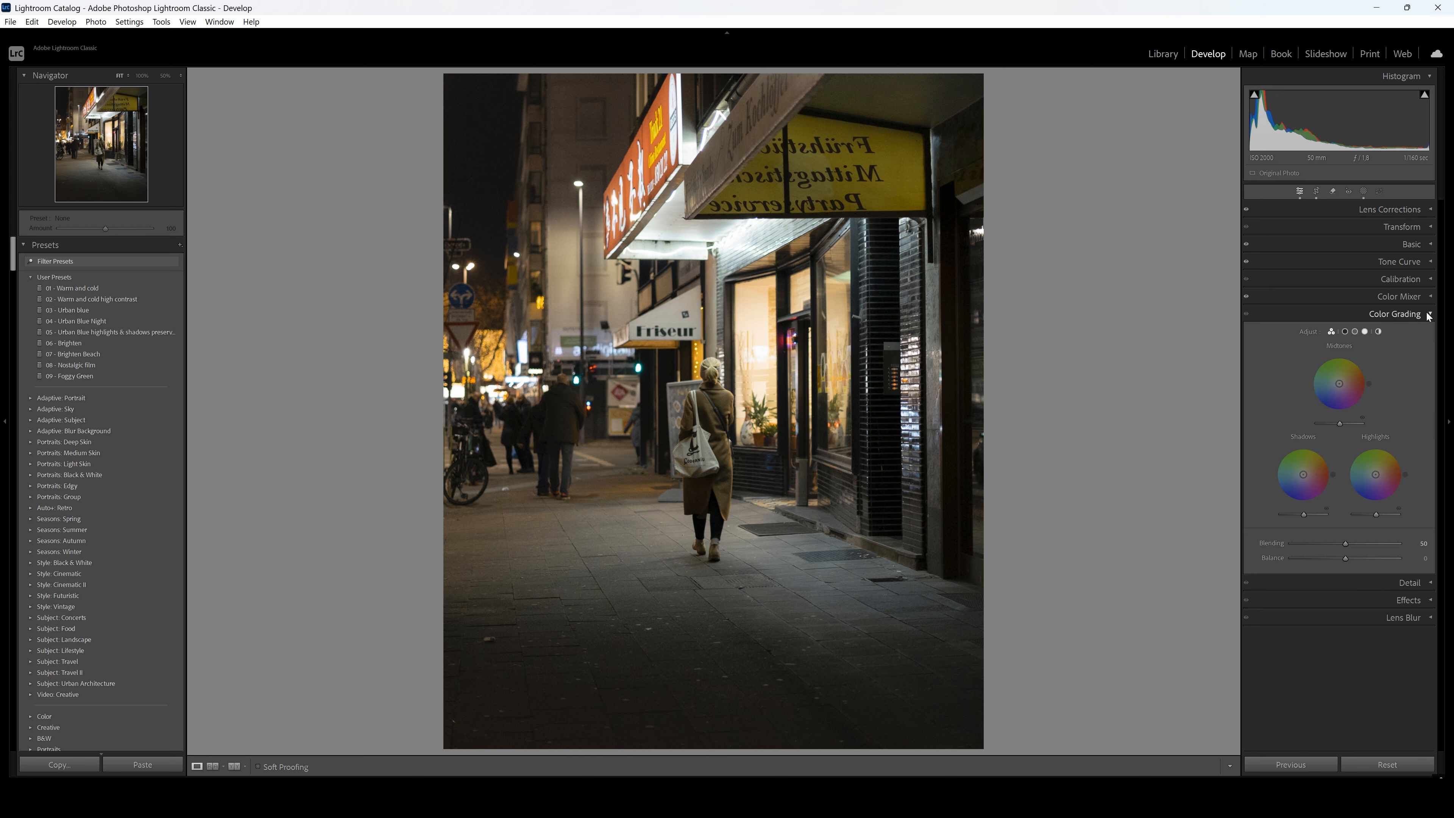
click(1429, 314)
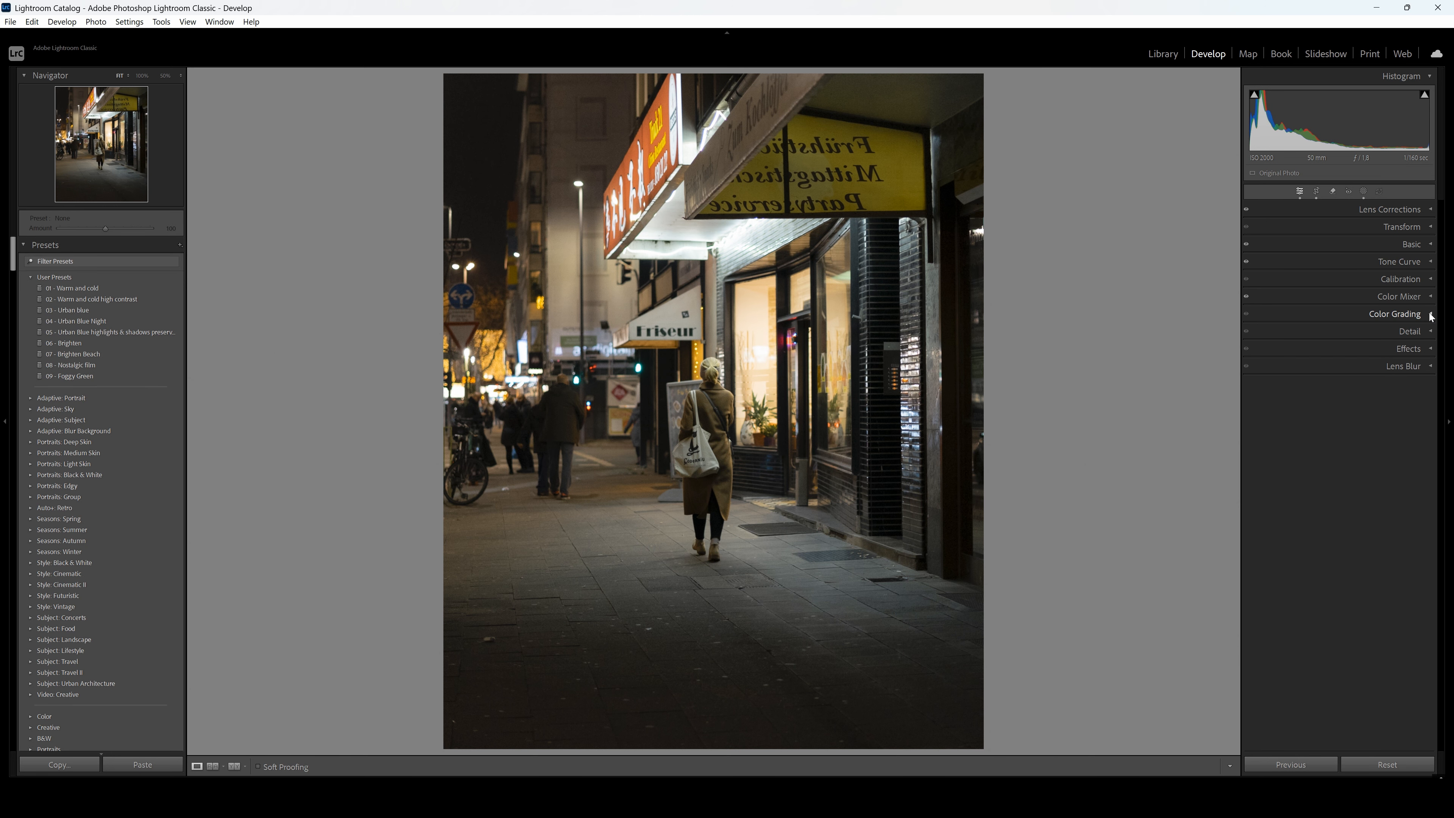
Add a middle point and two lower points to the blue channel's tone curve
click(1401, 264)
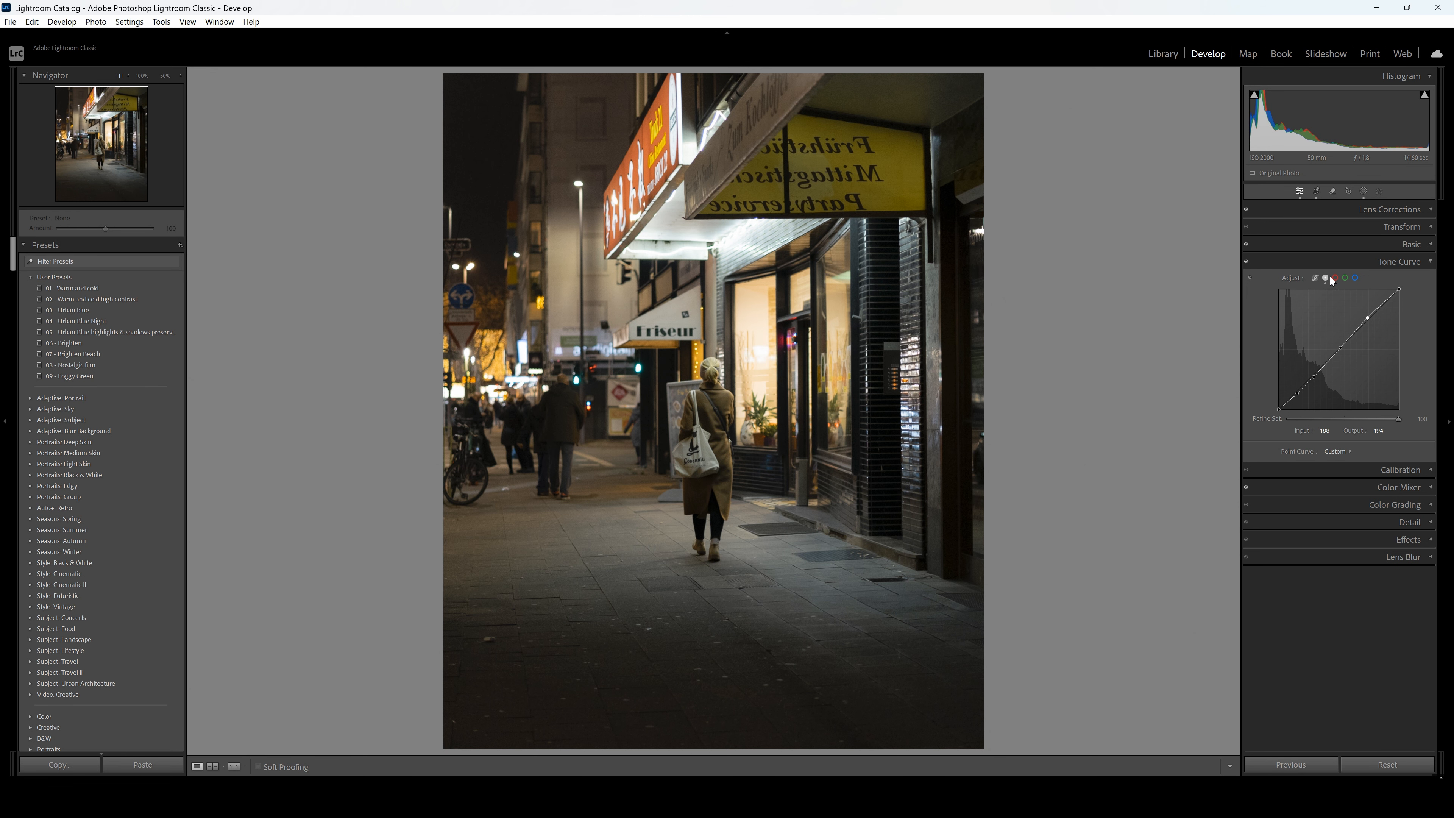
click(1355, 278)
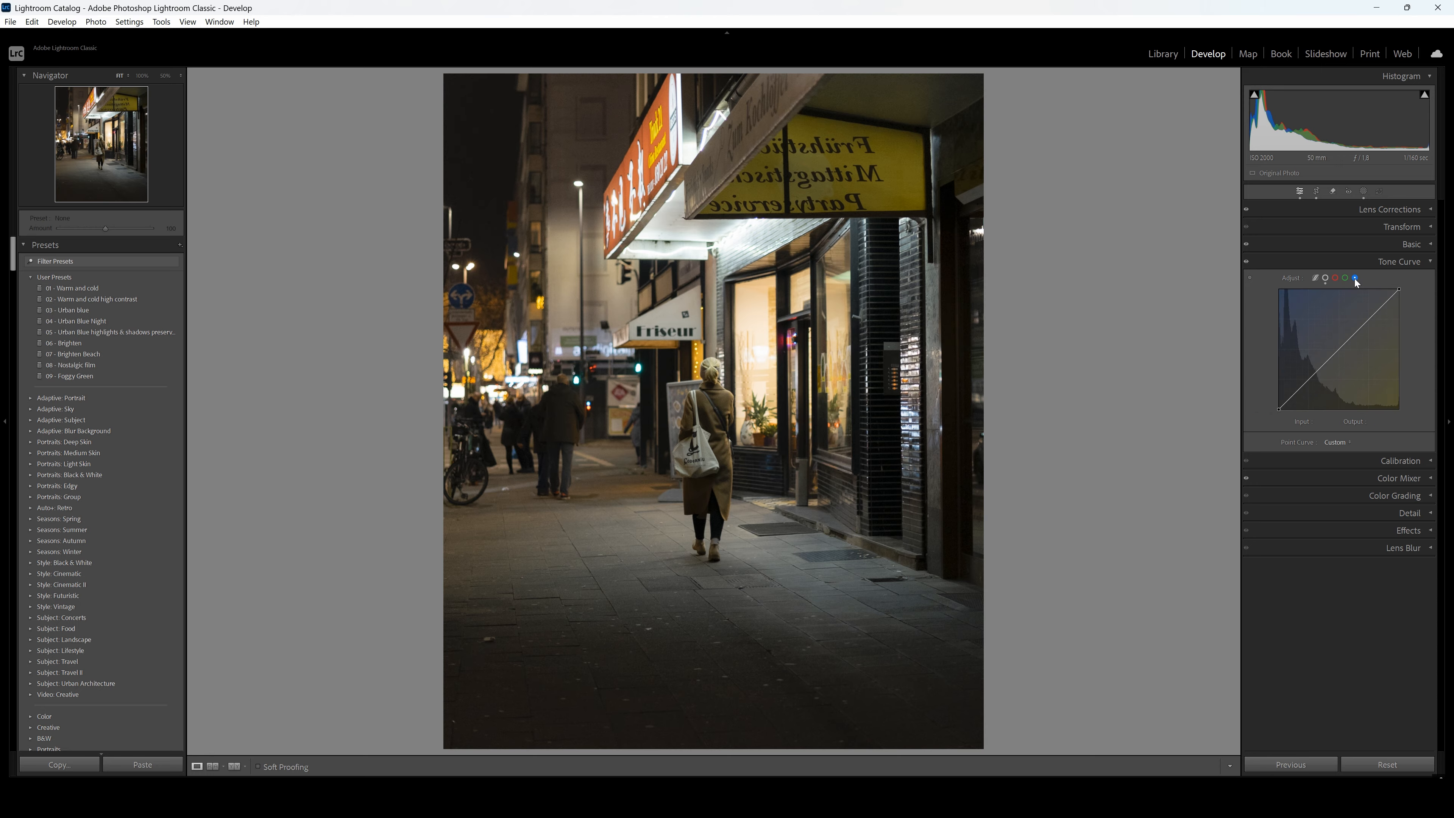
click(1340, 348)
click(1315, 374)
click(1299, 391)
Fine-tune the darkest point of the blue channel curve, and compare the photo with and without that point
drag(1299, 391, 1296, 391)
drag(1297, 391, 1297, 391)
drag(1295, 392, 1295, 396)
double_click(1294, 391)
key(ctrl+z)
key(ctrl+y)
key(ctrl+z)
Add points to the upper half of the blue channel curve, and fine-tune the one controlling the brighter tones
click(1379, 309)
click(1363, 325)
drag(1363, 326, 1367, 324)
drag(1367, 323, 1365, 324)
double_click(1364, 324)
click(1362, 327)
drag(1362, 327, 1364, 327)
drag(1364, 329, 1363, 327)
click(1431, 263)
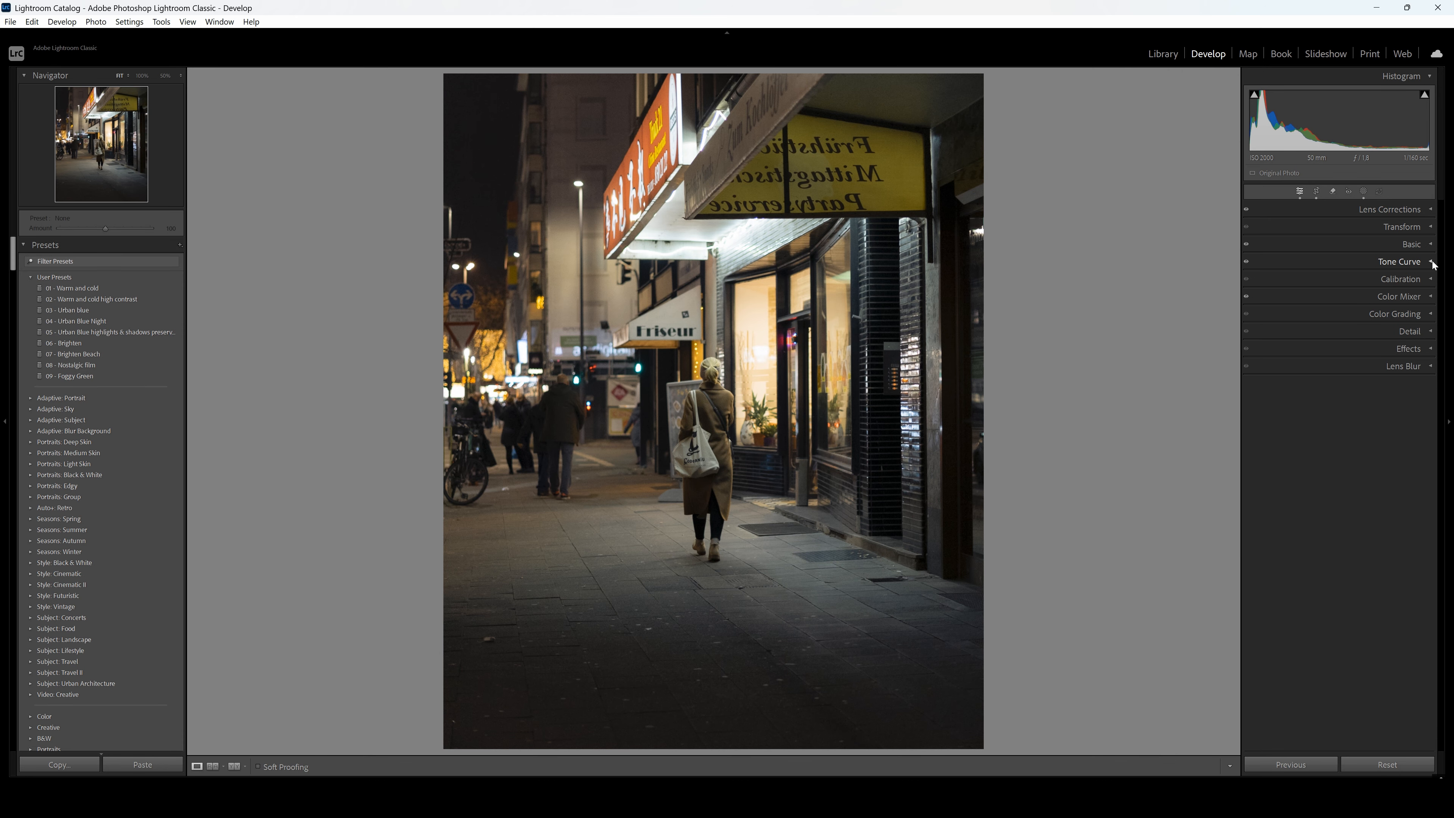
Try a shadow tint of hue 204, saturation 57 in Color Grading, reduce it to a faint blue and compare before and after
click(1394, 315)
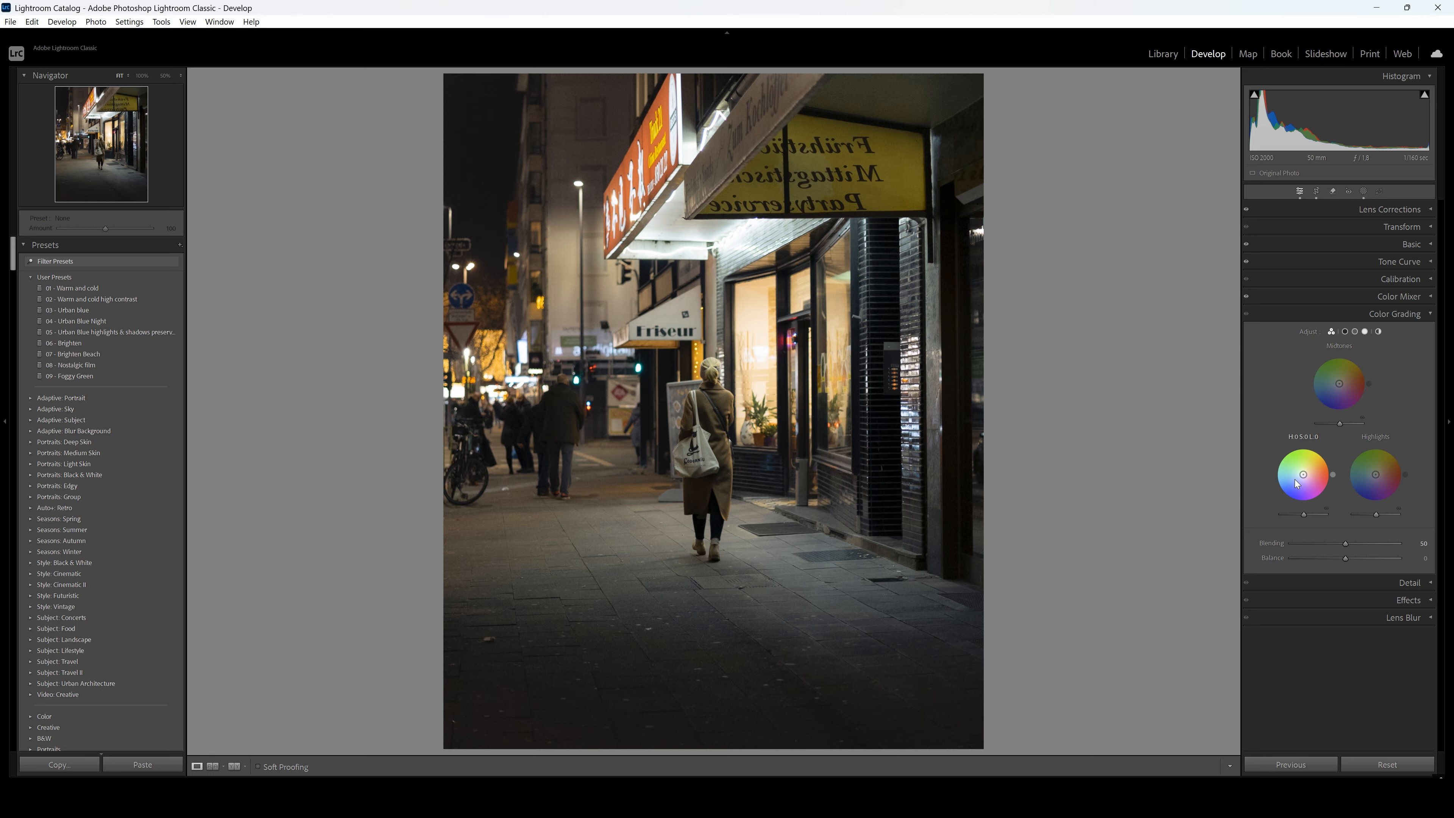
drag(1296, 482, 1293, 485)
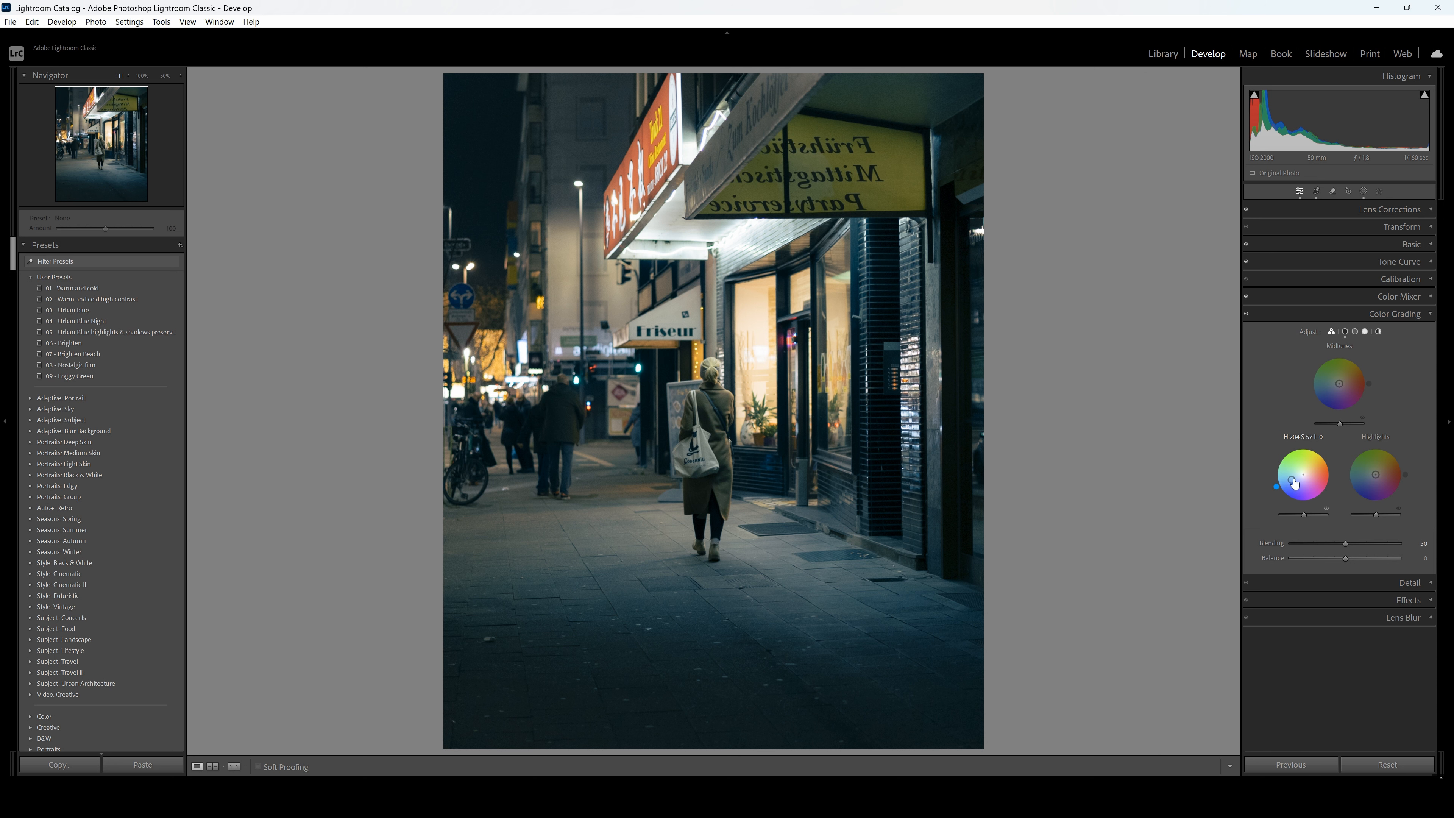
drag(1295, 484, 1302, 474)
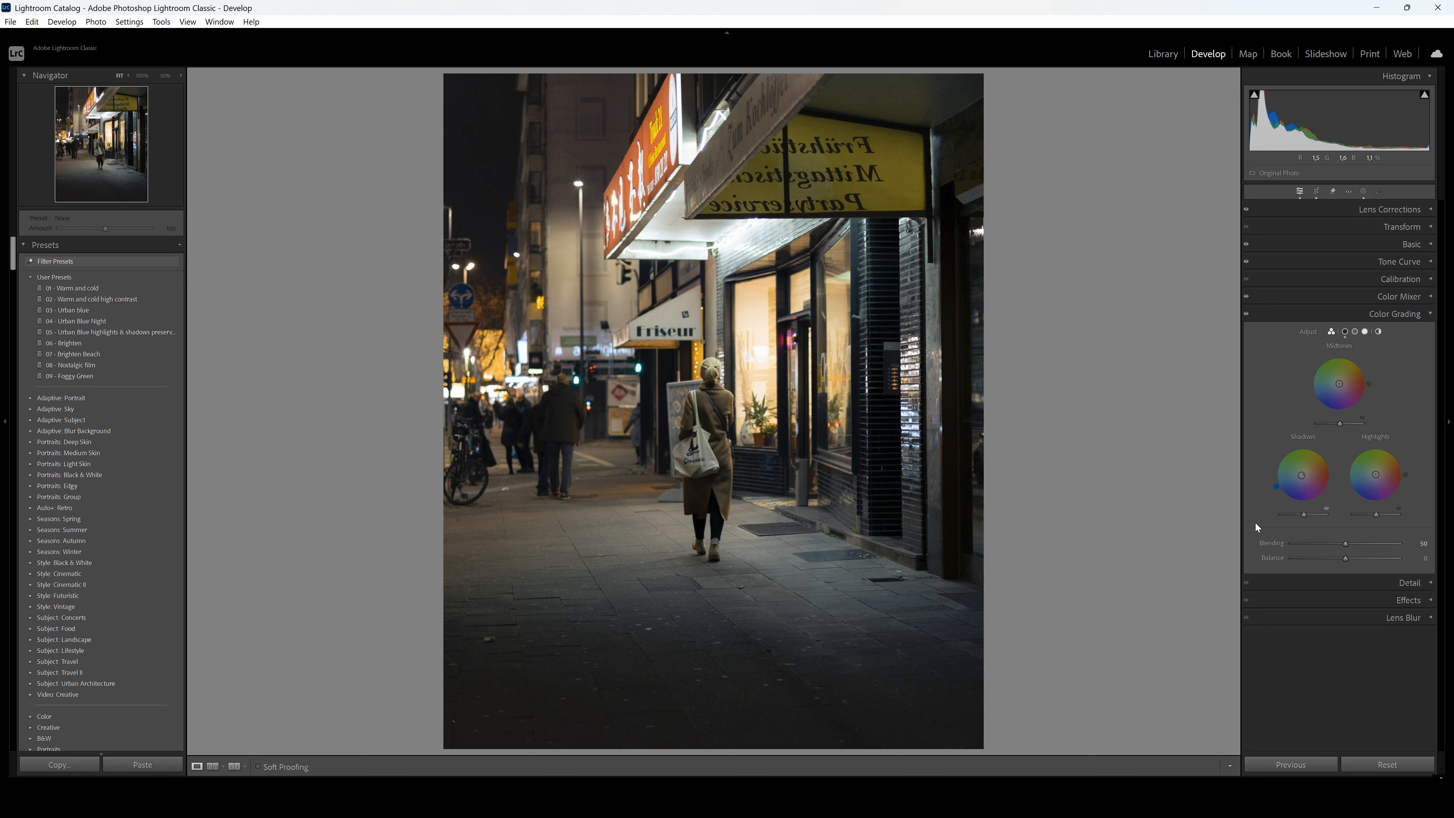
click(1327, 509)
click(1326, 509)
click(1327, 509)
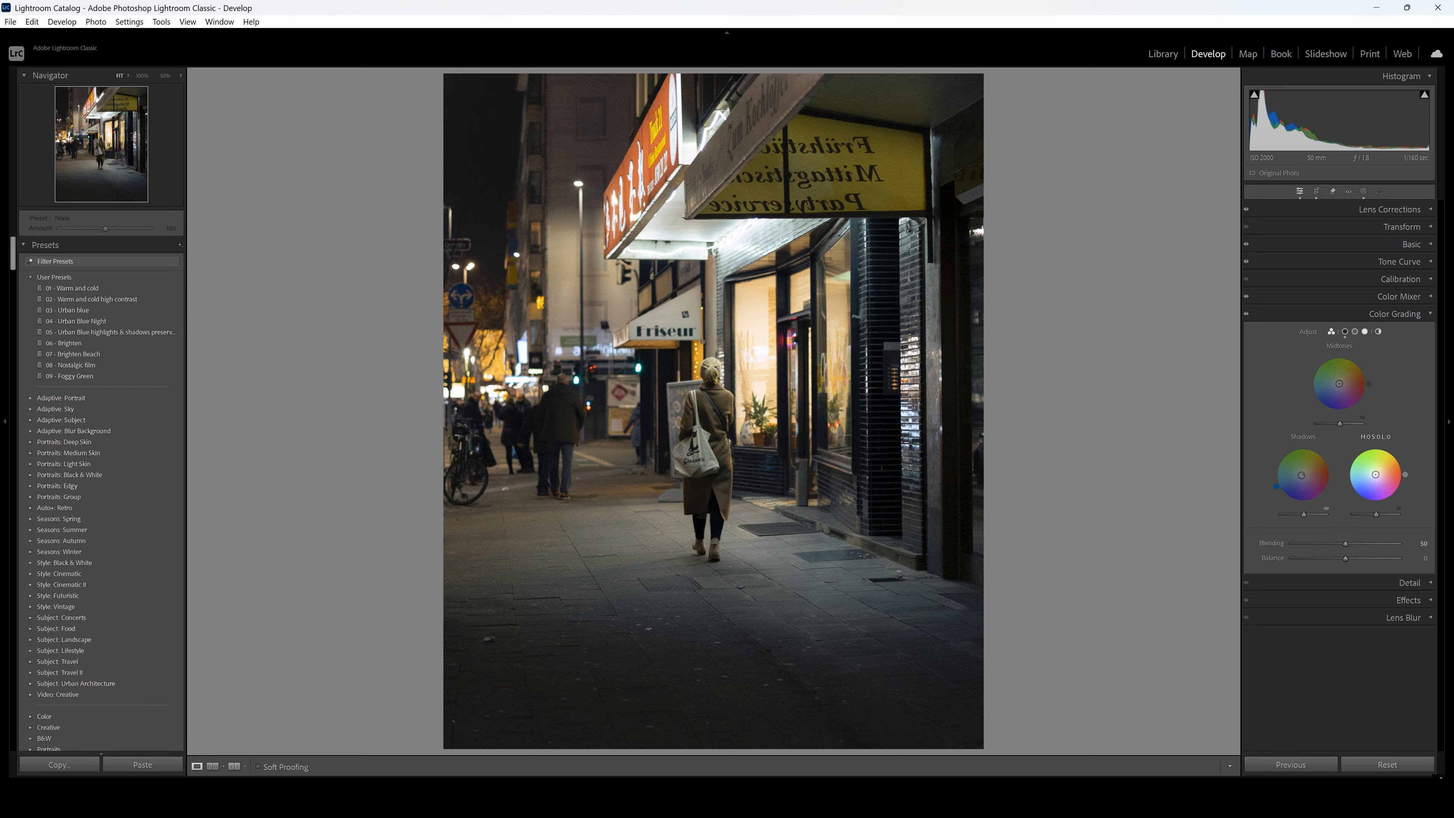
Give the highlights a faint warm tint of hue 42 in Color Grading and compare the photo with and without it
drag(1375, 474, 1378, 471)
mouse_move(1379, 469)
mouse_down()
mouse_move(1391, 467)
mouse_move(1379, 471)
mouse_up()
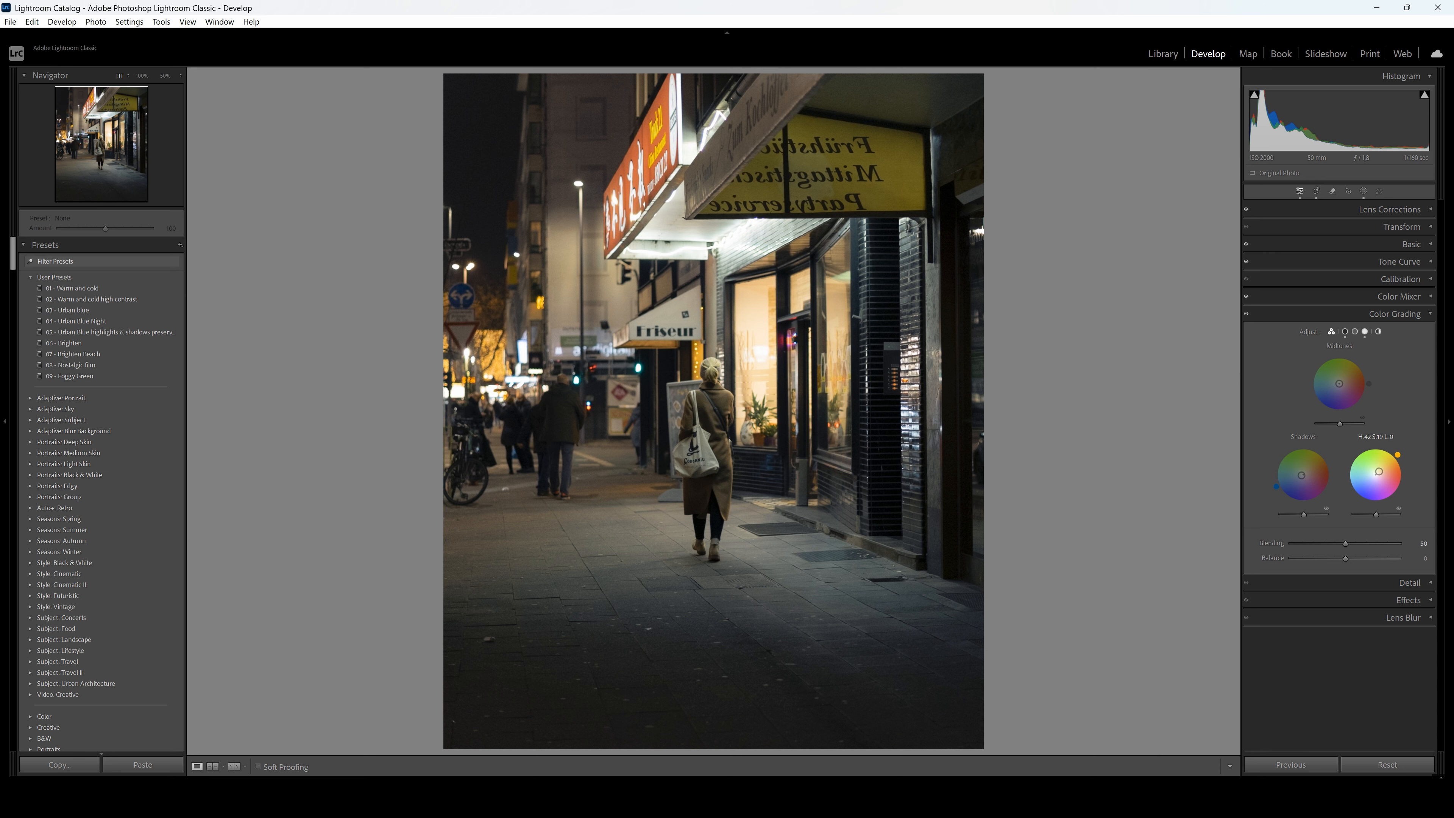
click(1398, 509)
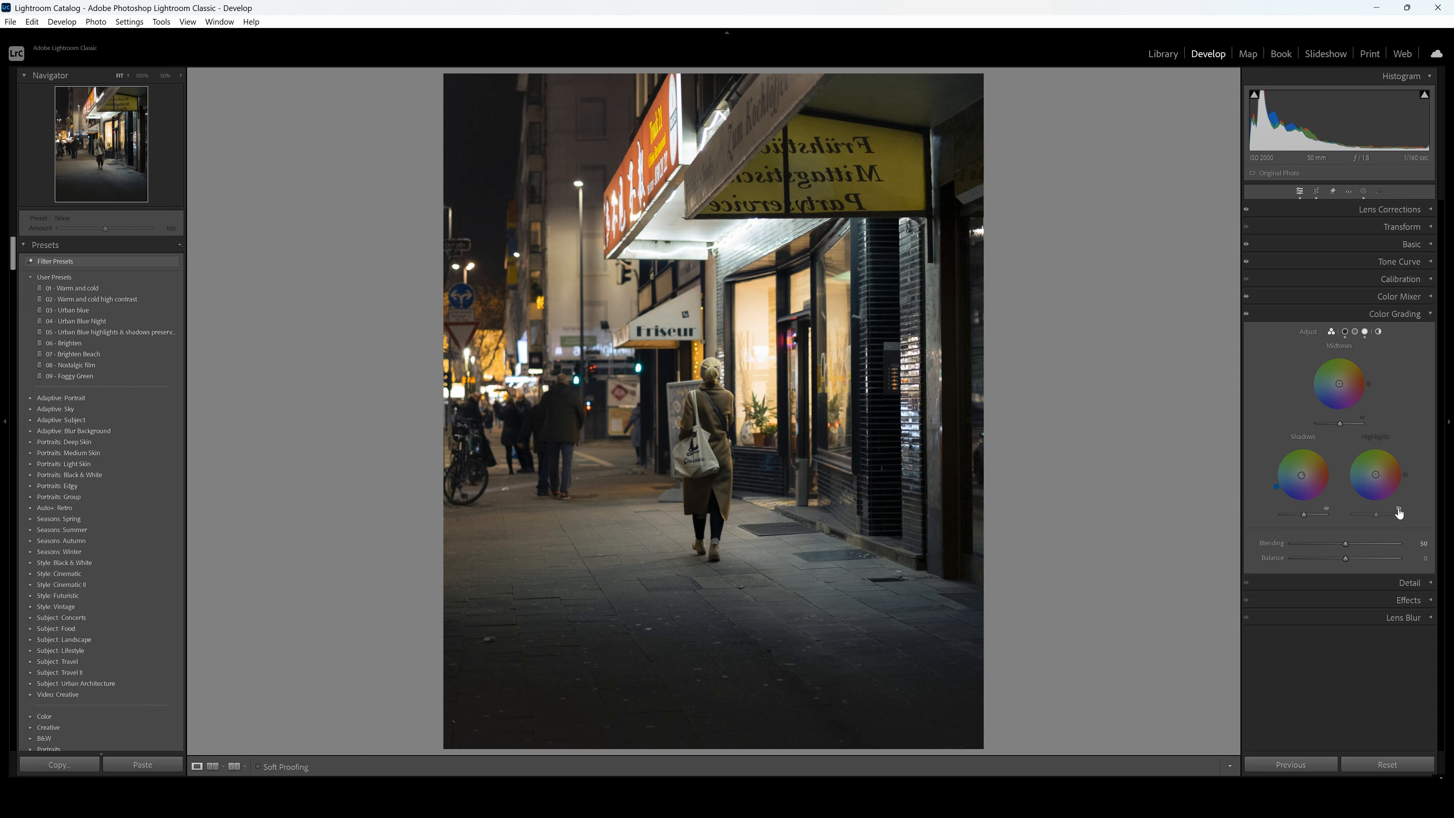
click(1399, 509)
click(1285, 314)
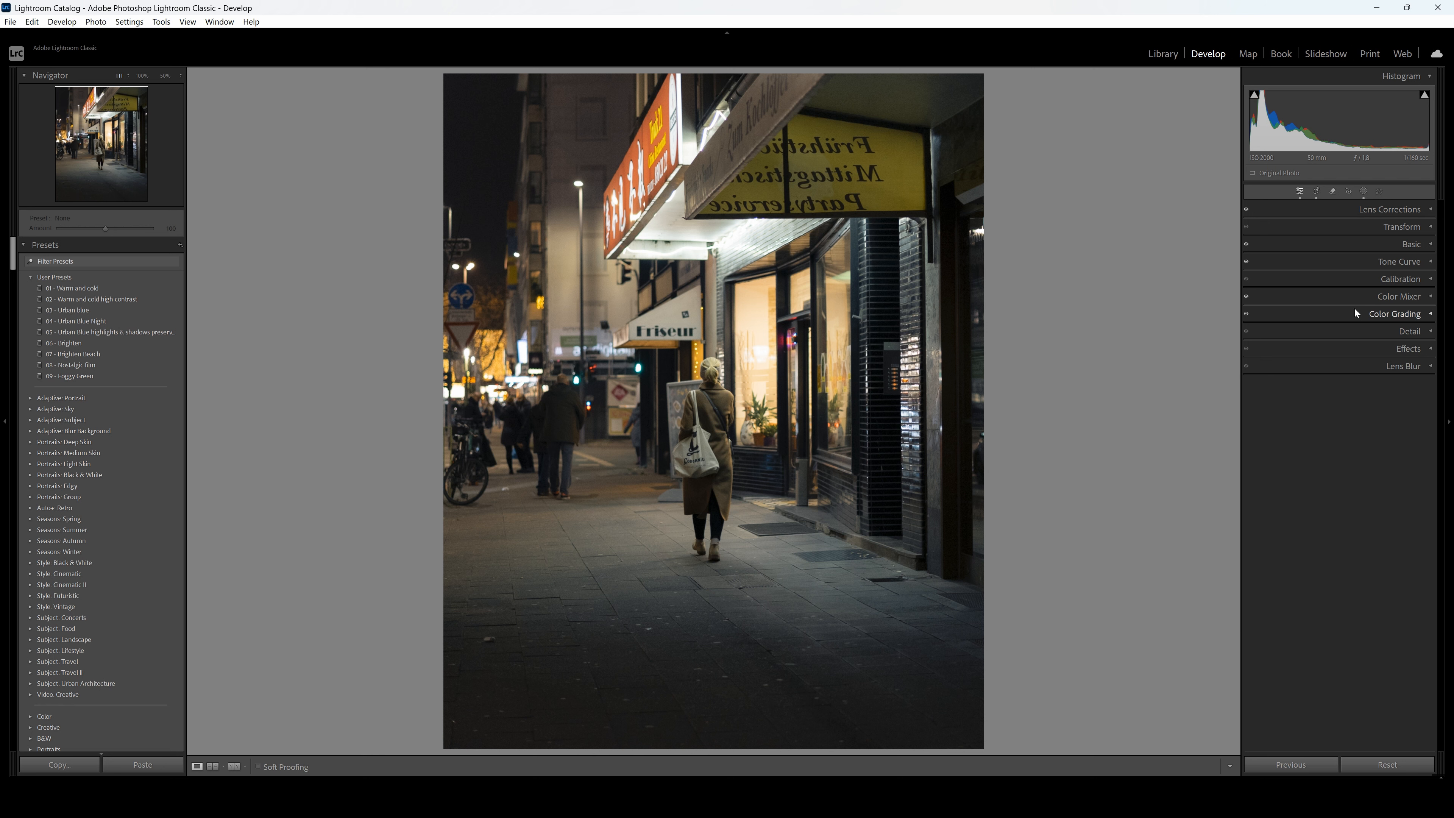
Set the photo's overall Shadows to -7 and check the dark areas for shadow clipping
click(1382, 244)
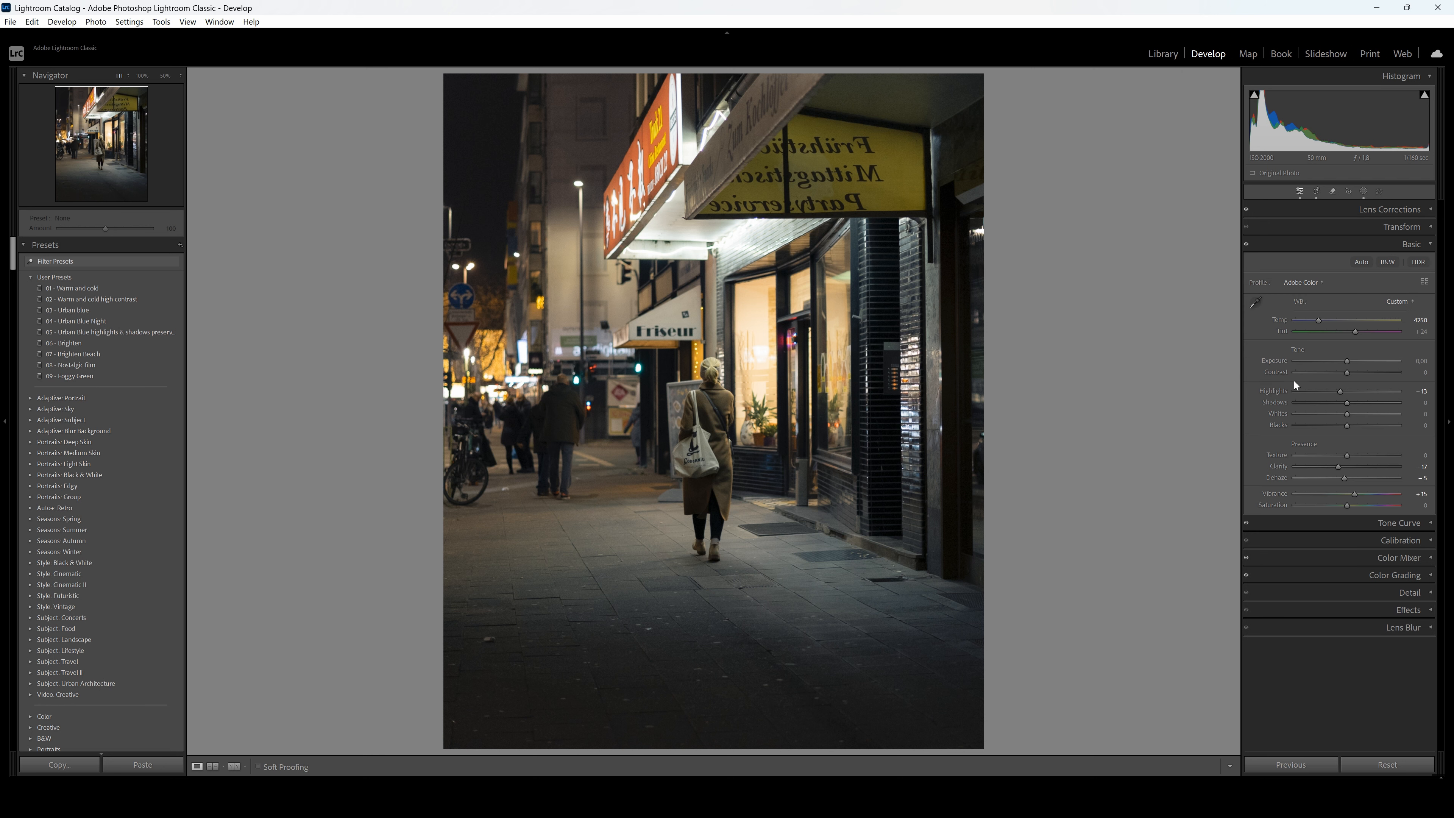
drag(1419, 404, 1415, 404)
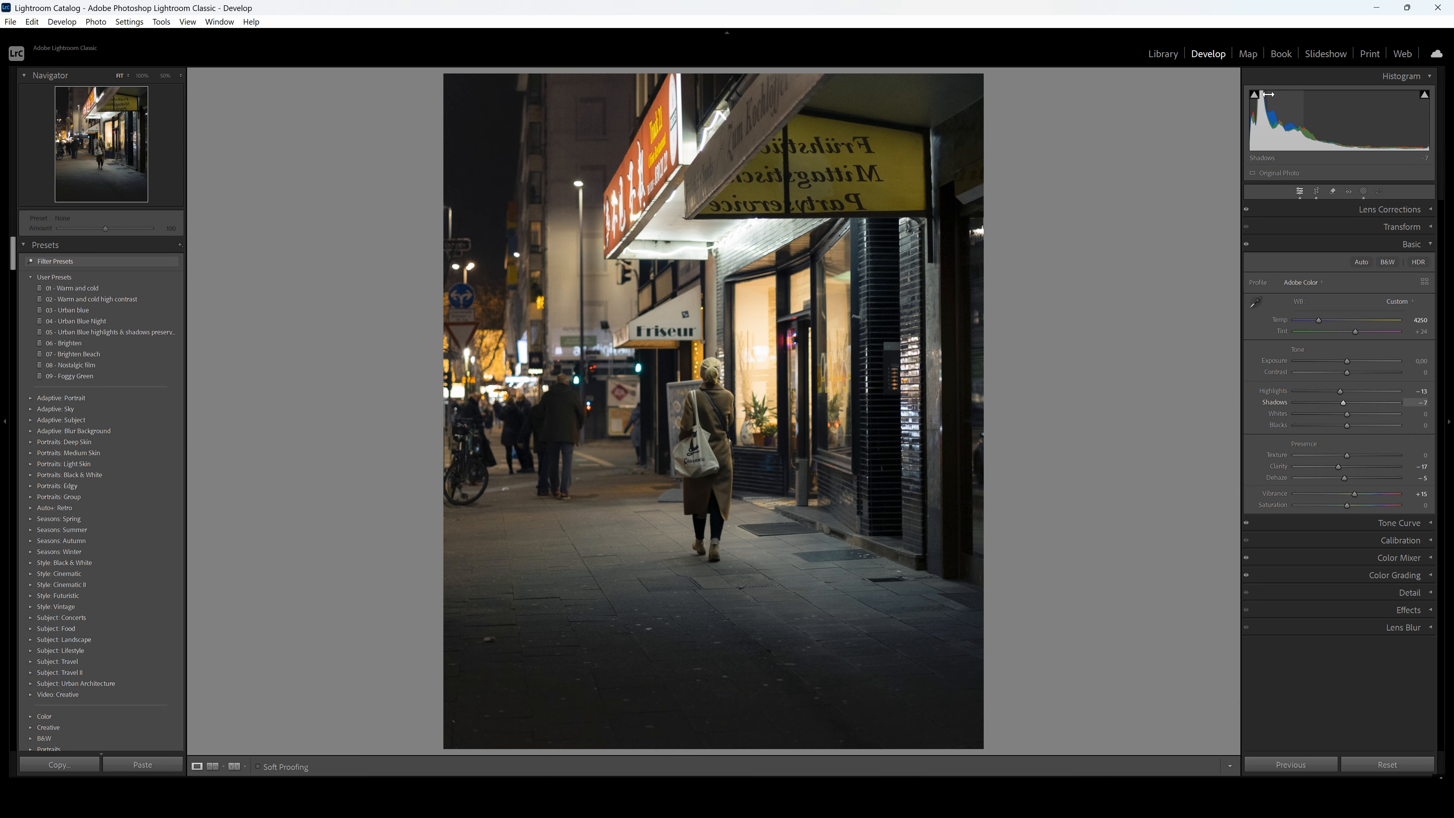
mouse_move(1257, 100)
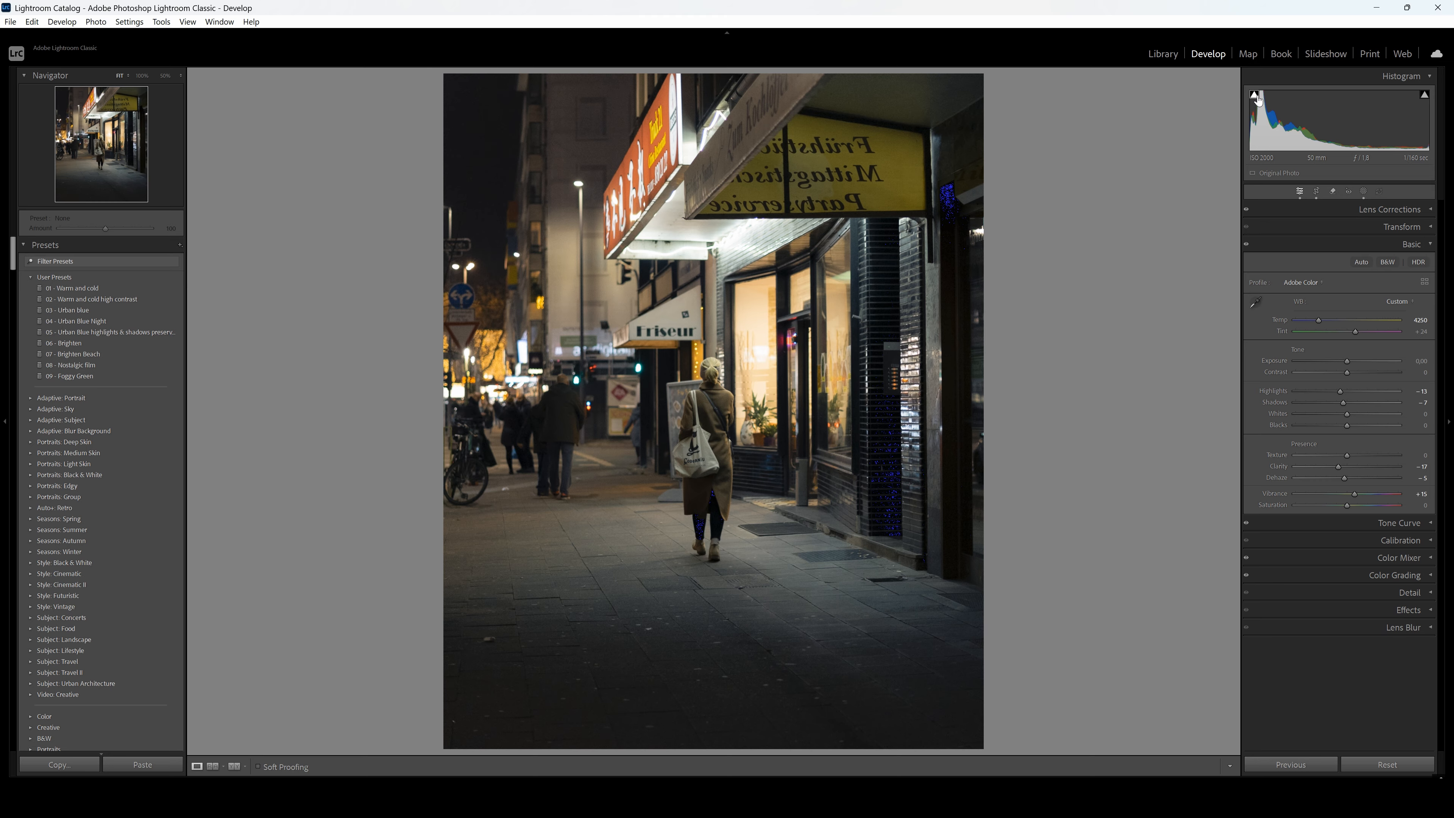
click(1255, 95)
click(1358, 245)
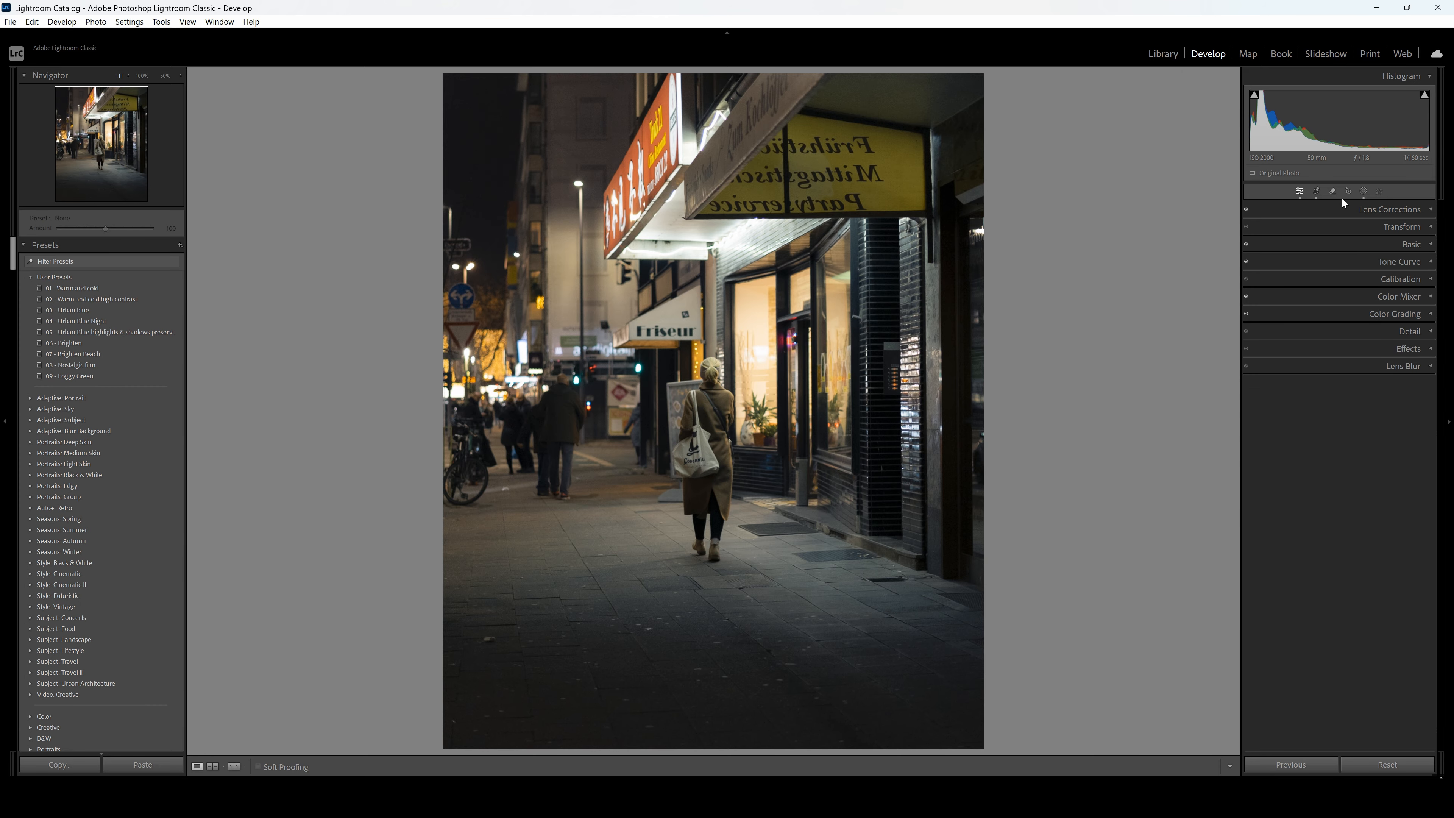
Delete the existing brush mask and create an object mask on the woman walking along the sidewalk
click(1364, 192)
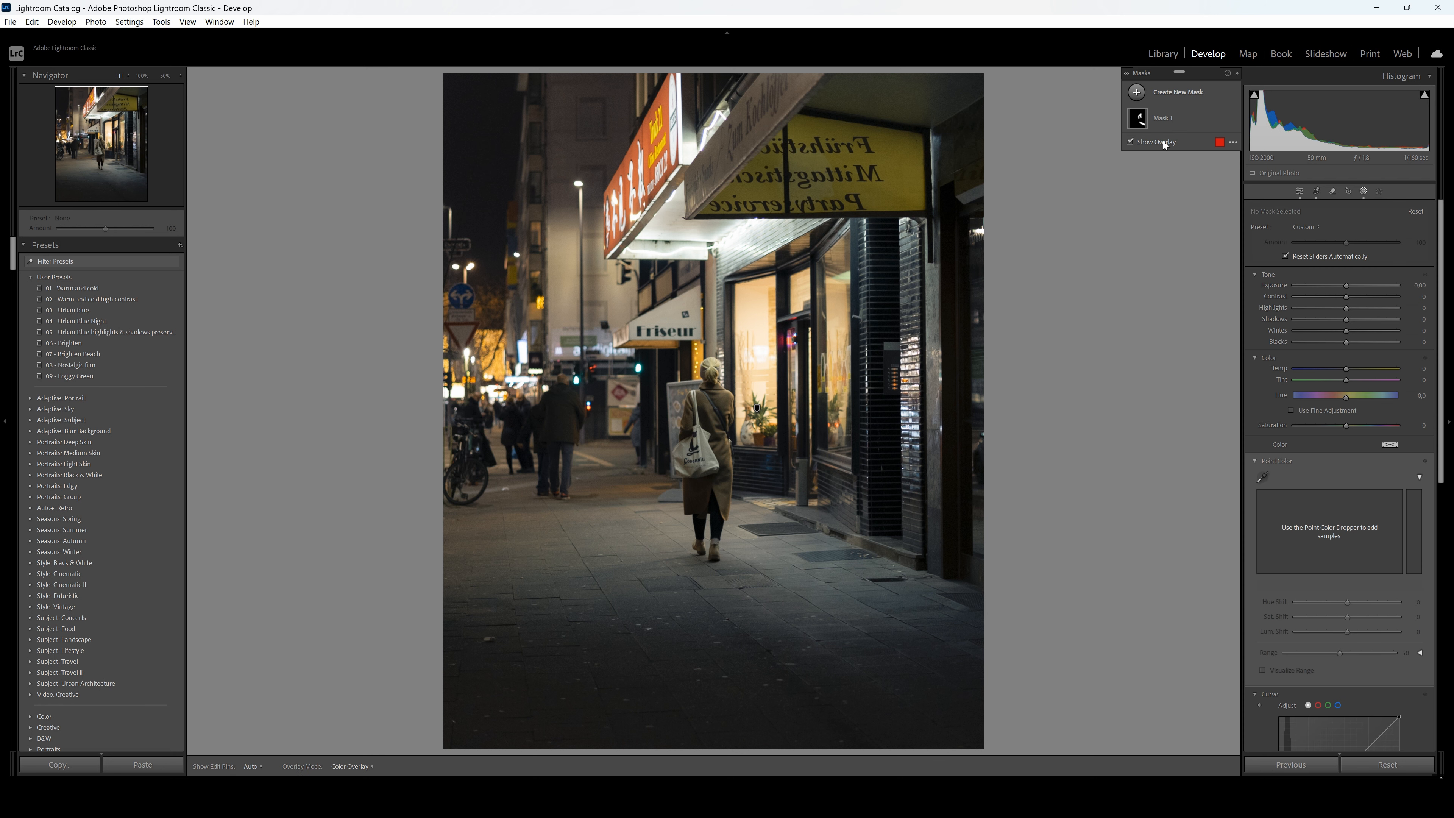
click(1164, 120)
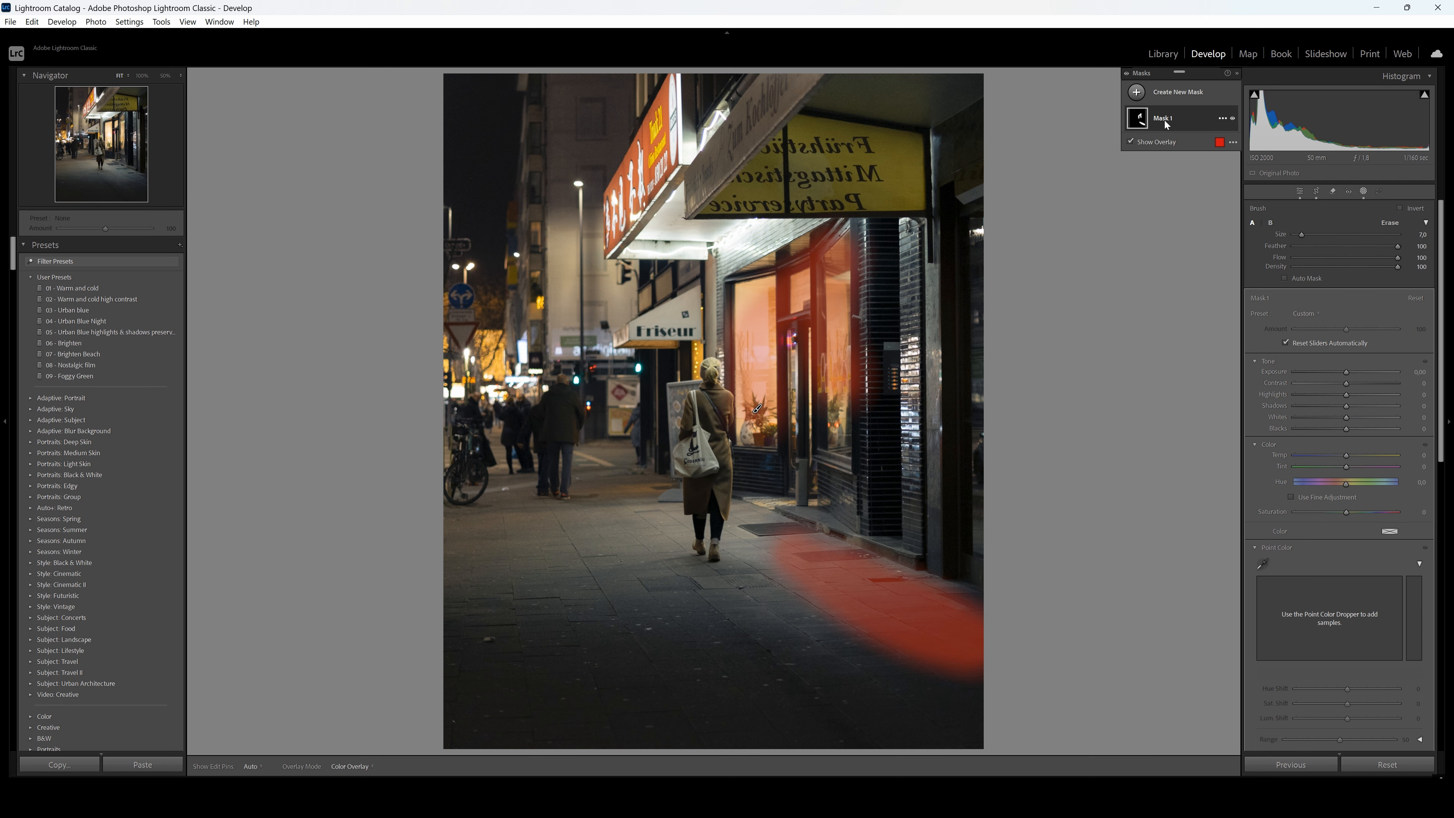
key(Delete)
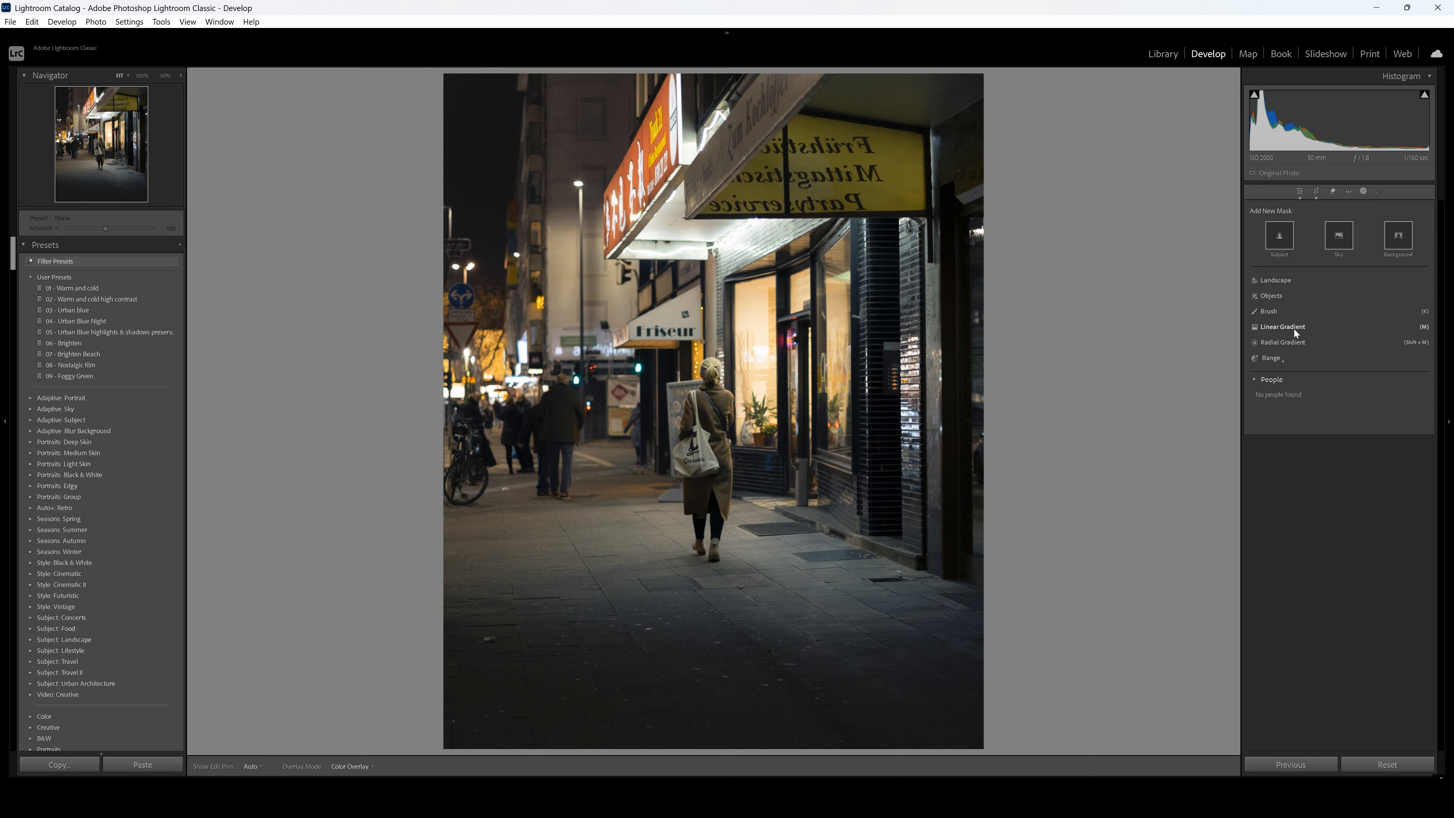
click(1267, 295)
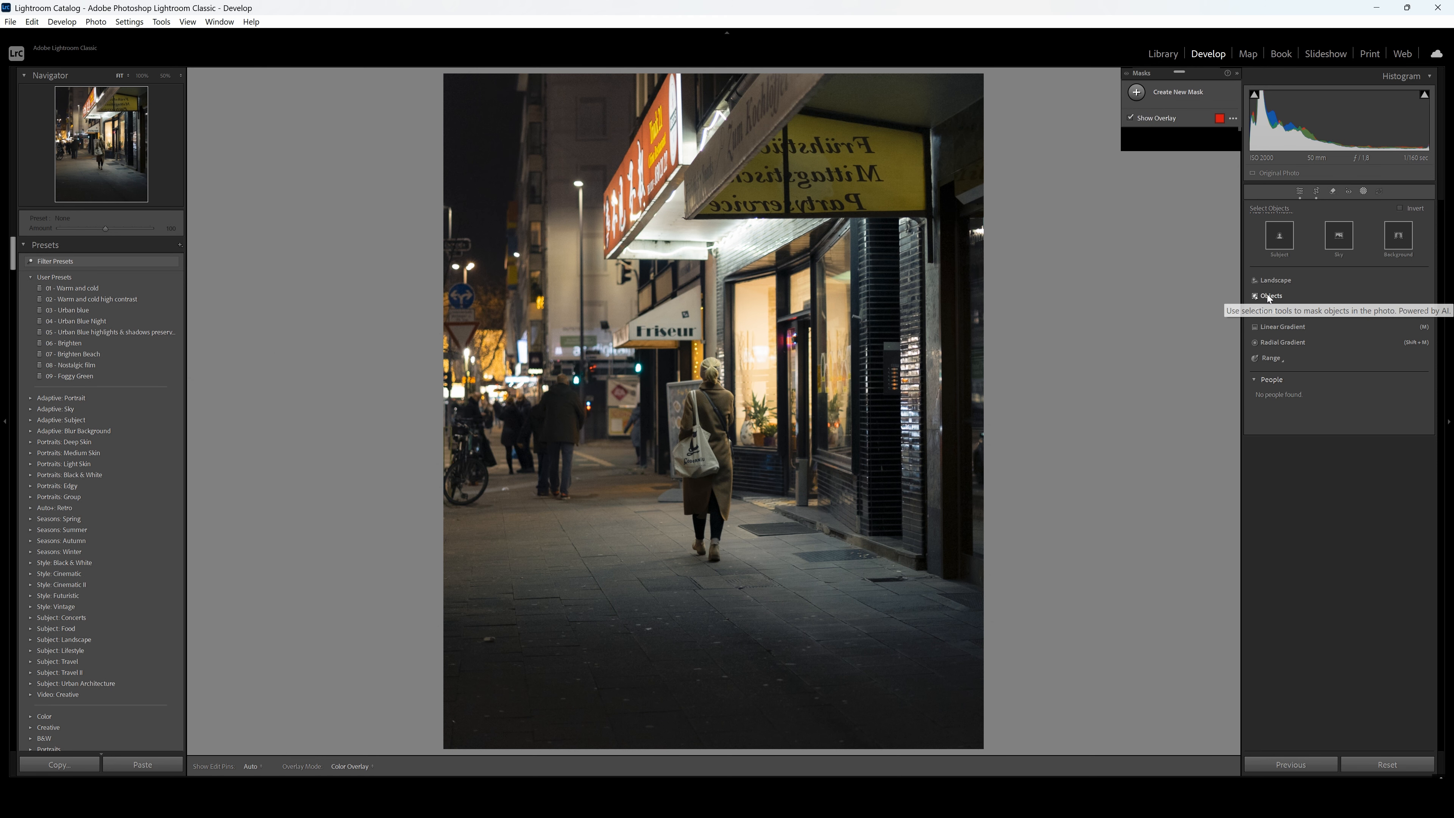
mouse_move(706, 365)
mouse_down()
mouse_move(672, 480)
mouse_move(686, 541)
mouse_move(716, 565)
mouse_move(736, 498)
mouse_move(724, 367)
mouse_move(712, 381)
mouse_up()
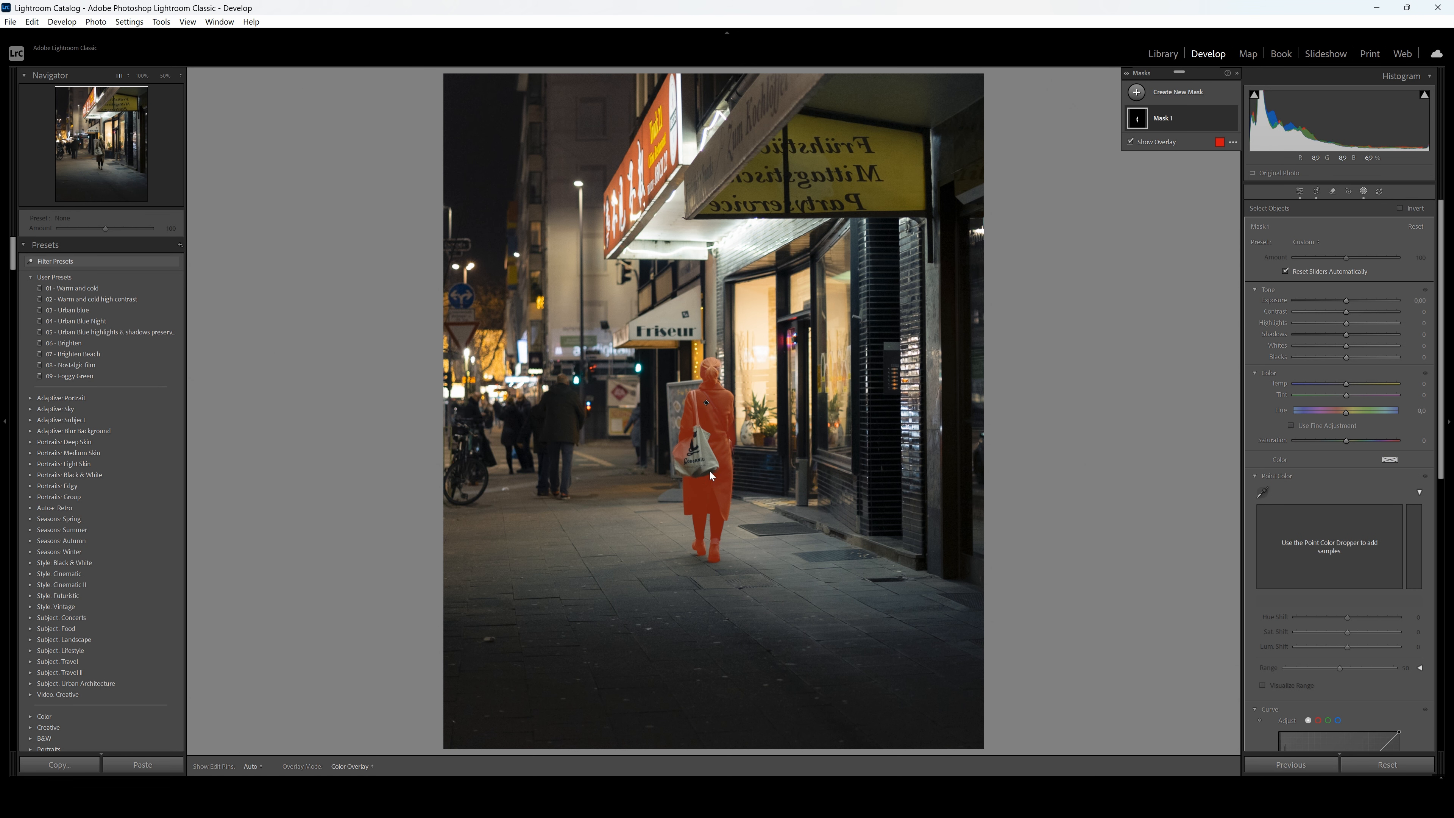
Add the woman's tote bag to her mask with a second object selection
click(1163, 121)
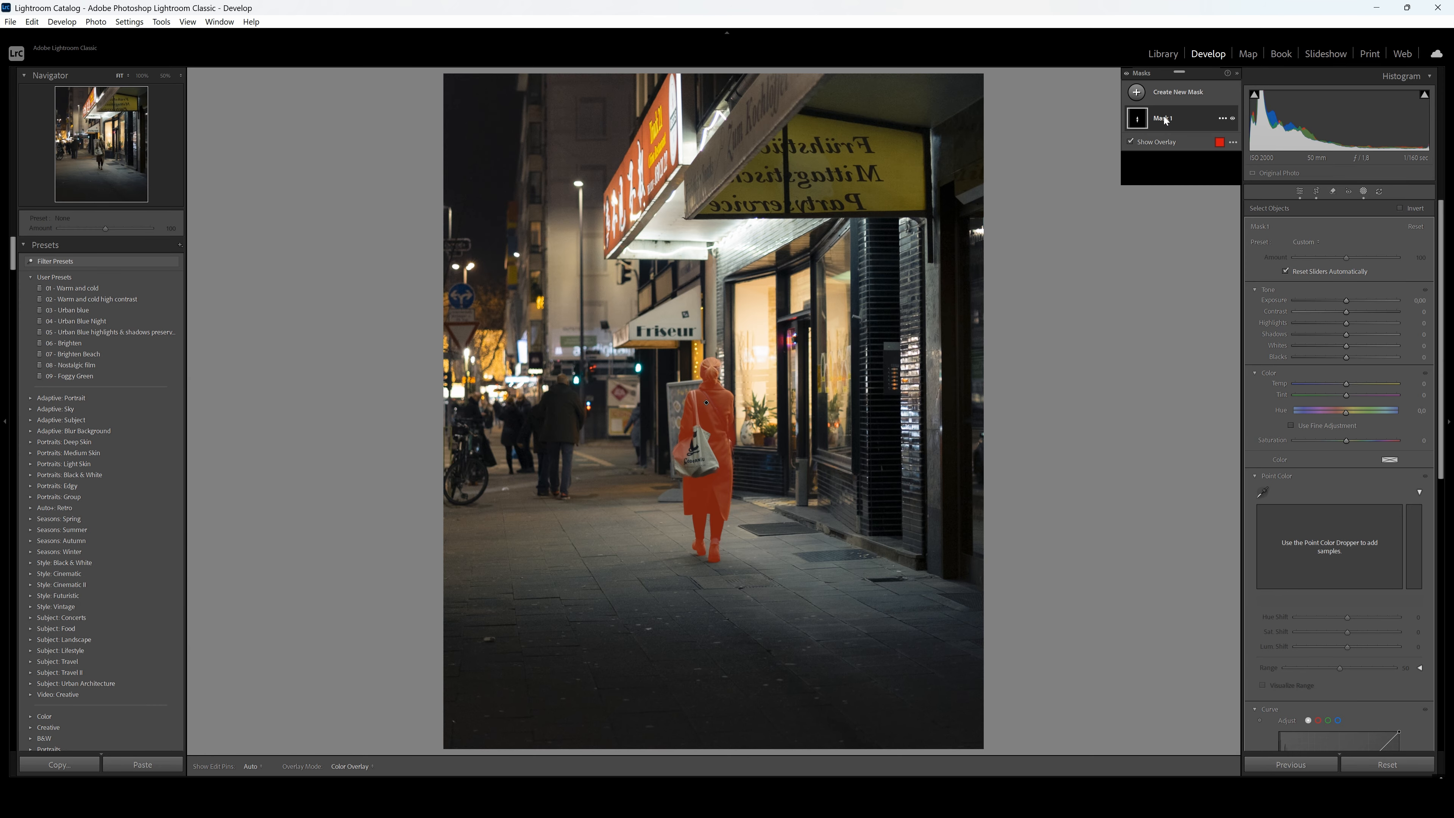
click(1161, 156)
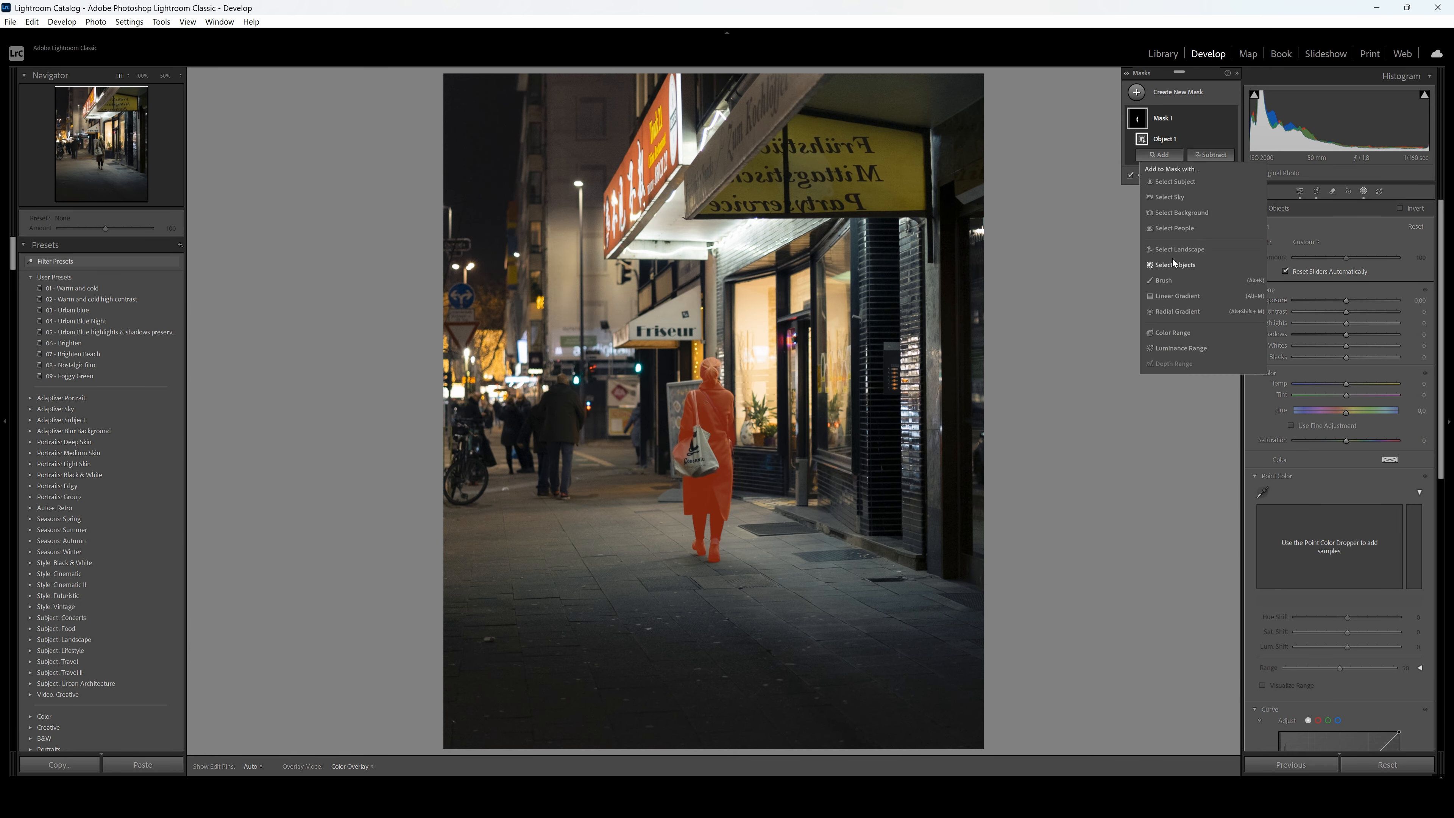
click(1164, 281)
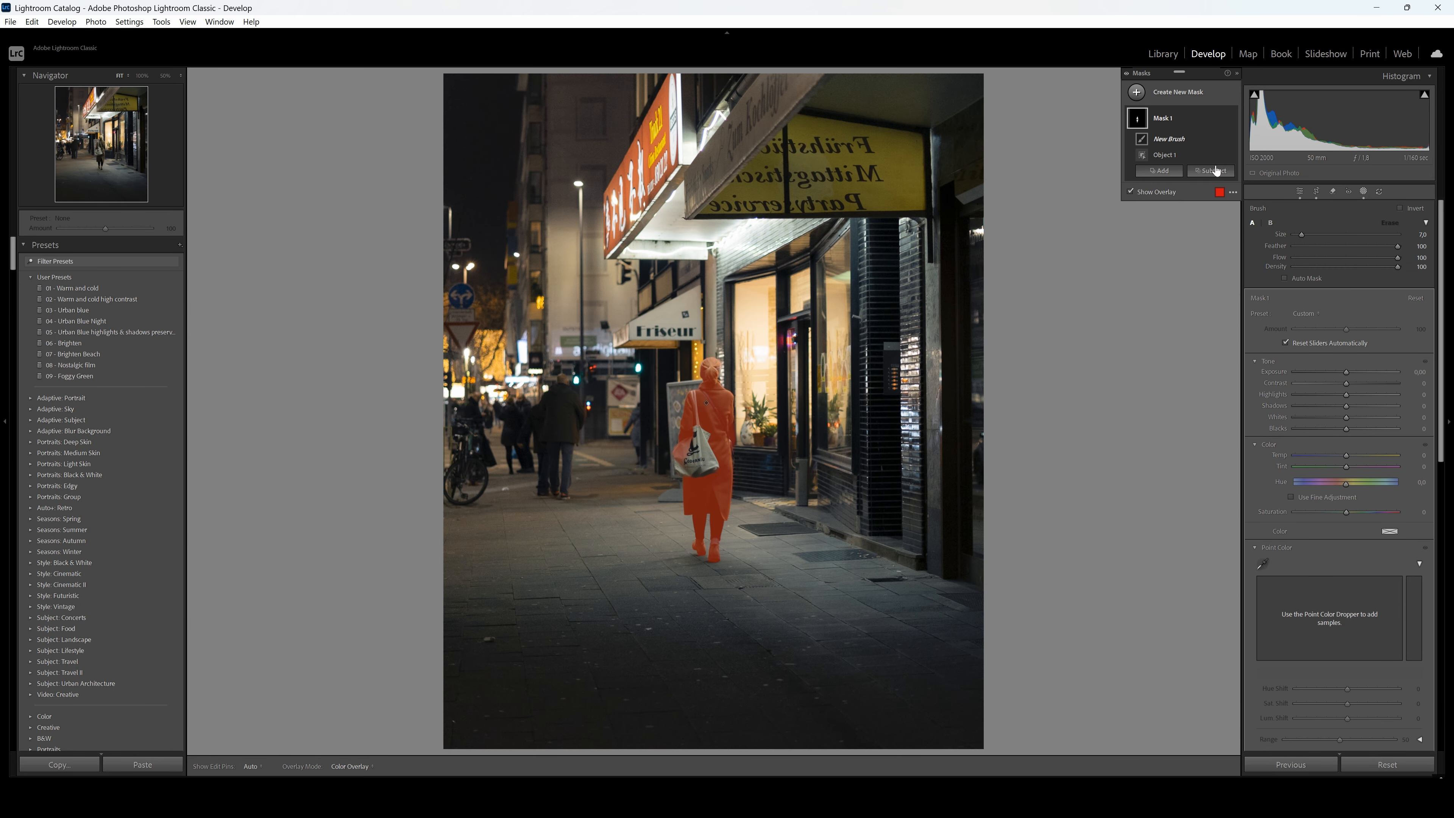
click(1171, 170)
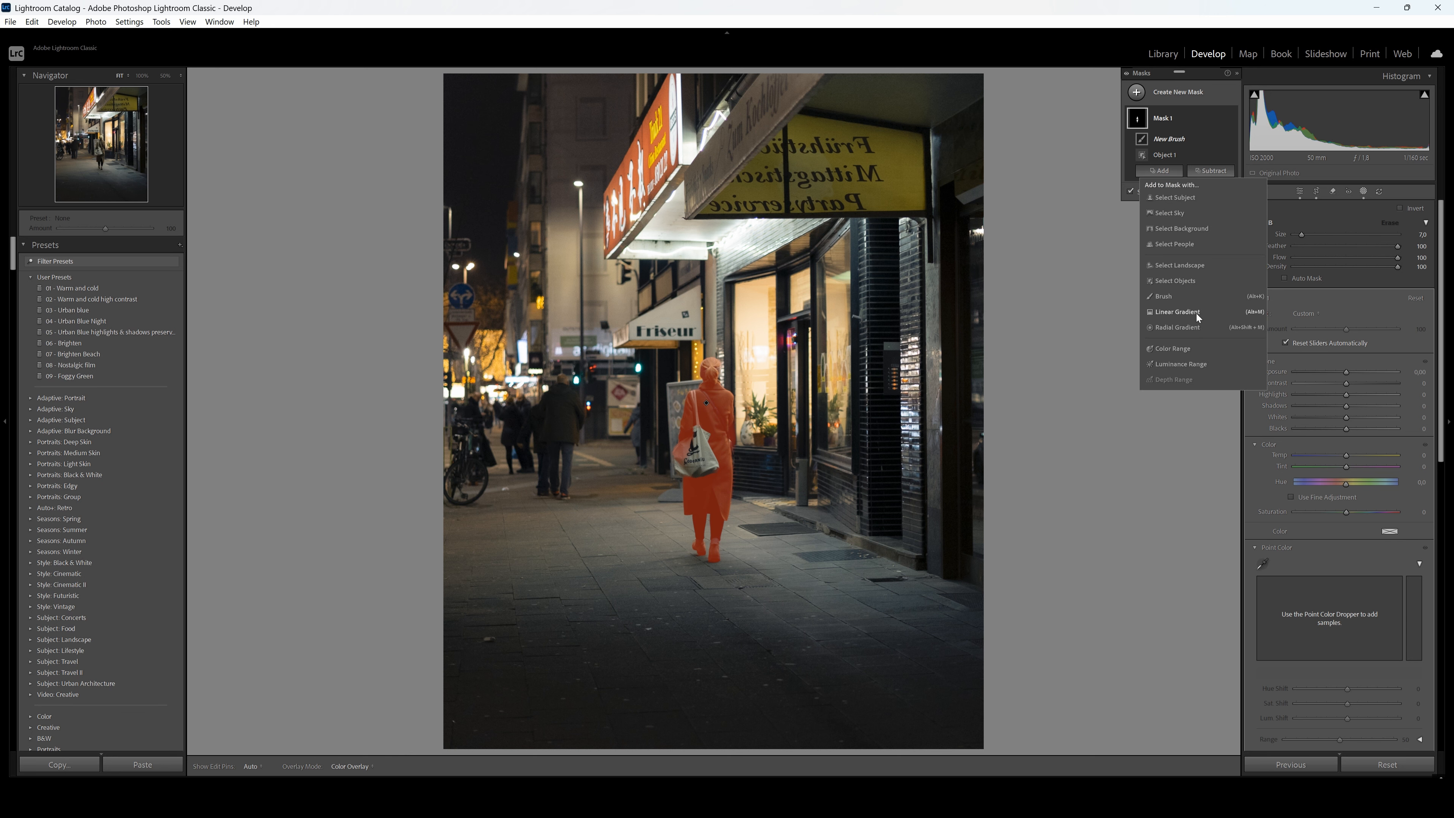
click(1164, 279)
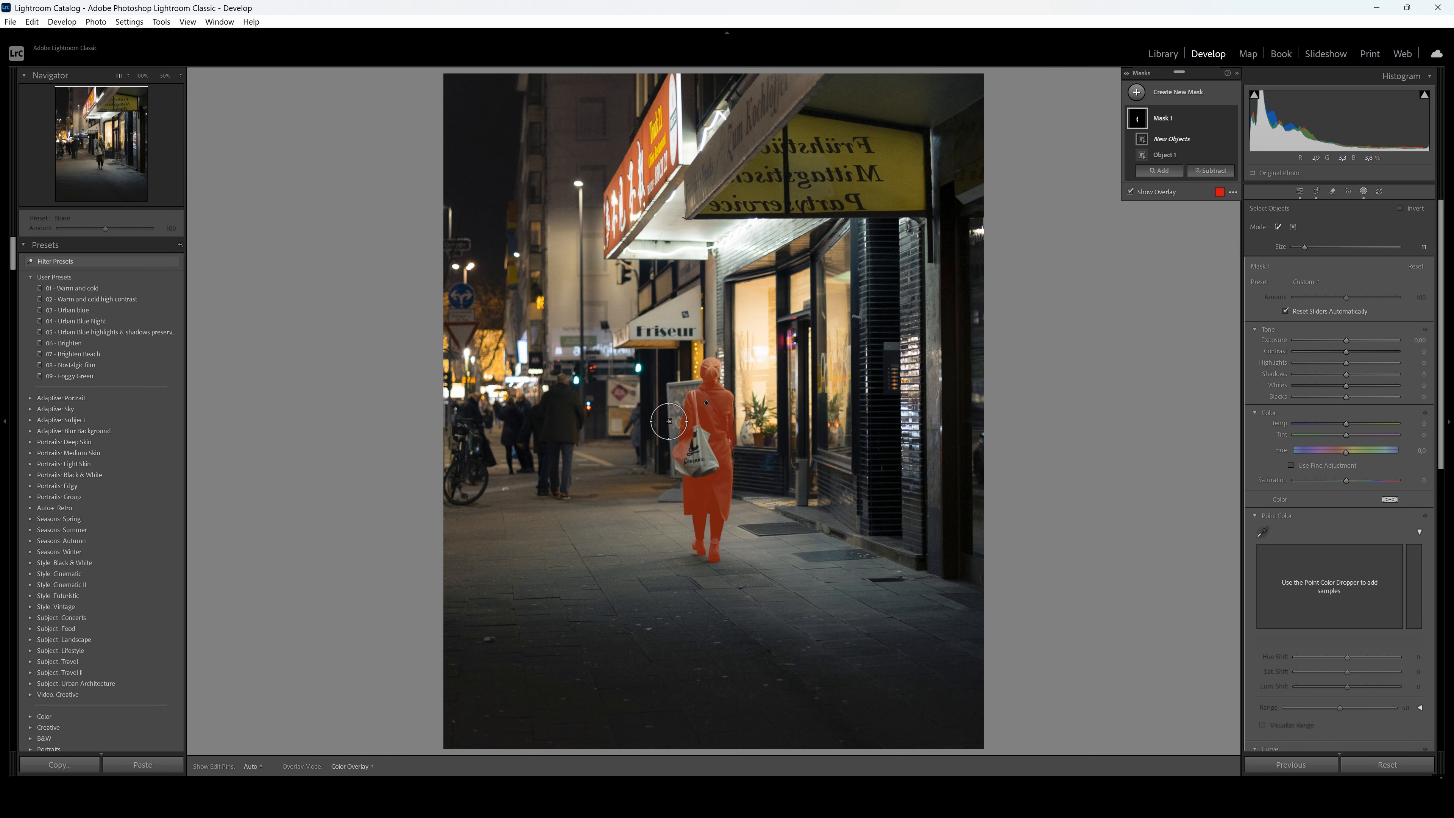
click(100, 152)
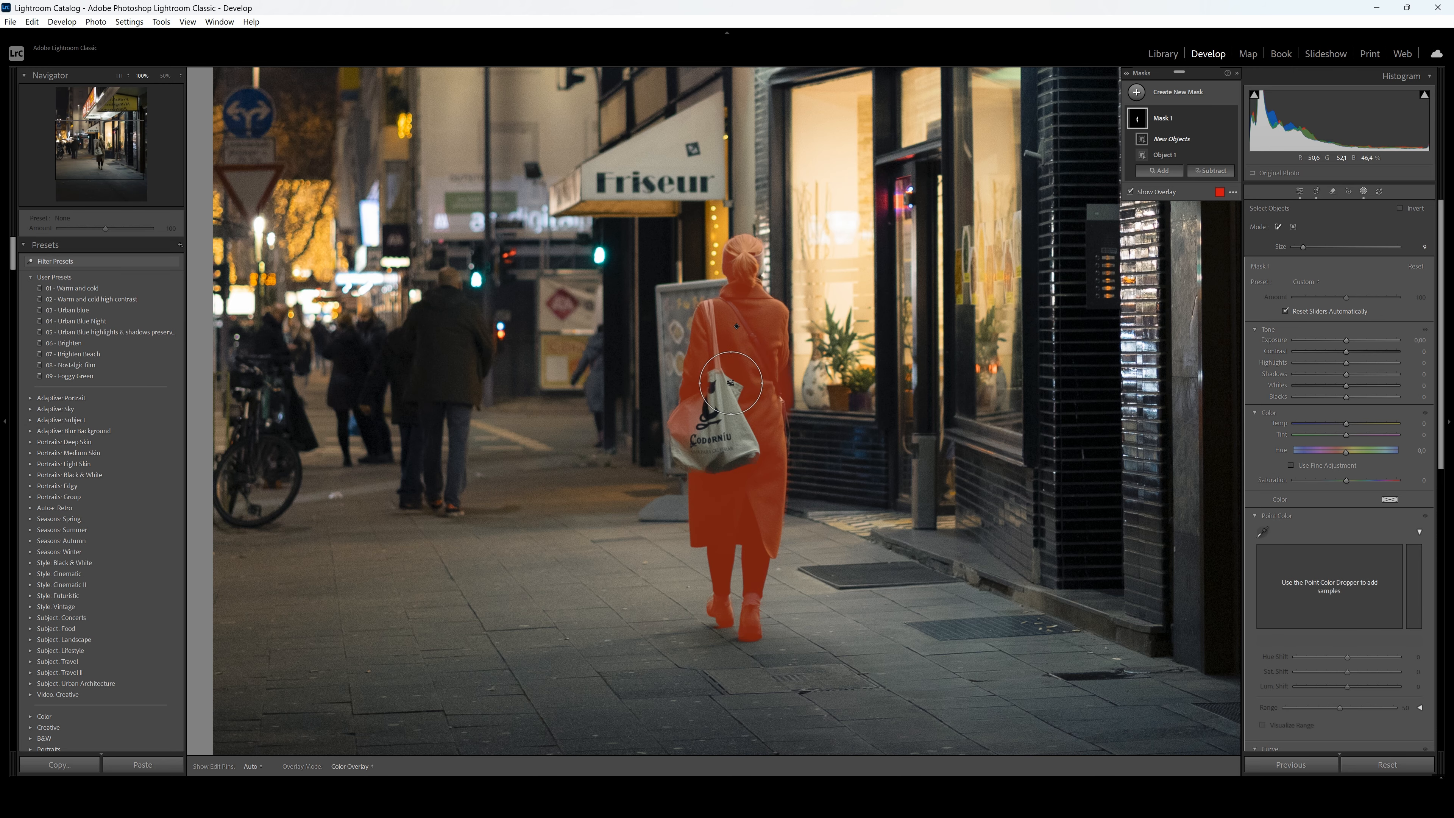
scroll(730, 382, down, 1)
scroll(731, 382, down, 2)
mouse_move(722, 346)
mouse_down()
mouse_move(741, 417)
mouse_move(730, 462)
mouse_move(694, 454)
mouse_move(723, 393)
mouse_up()
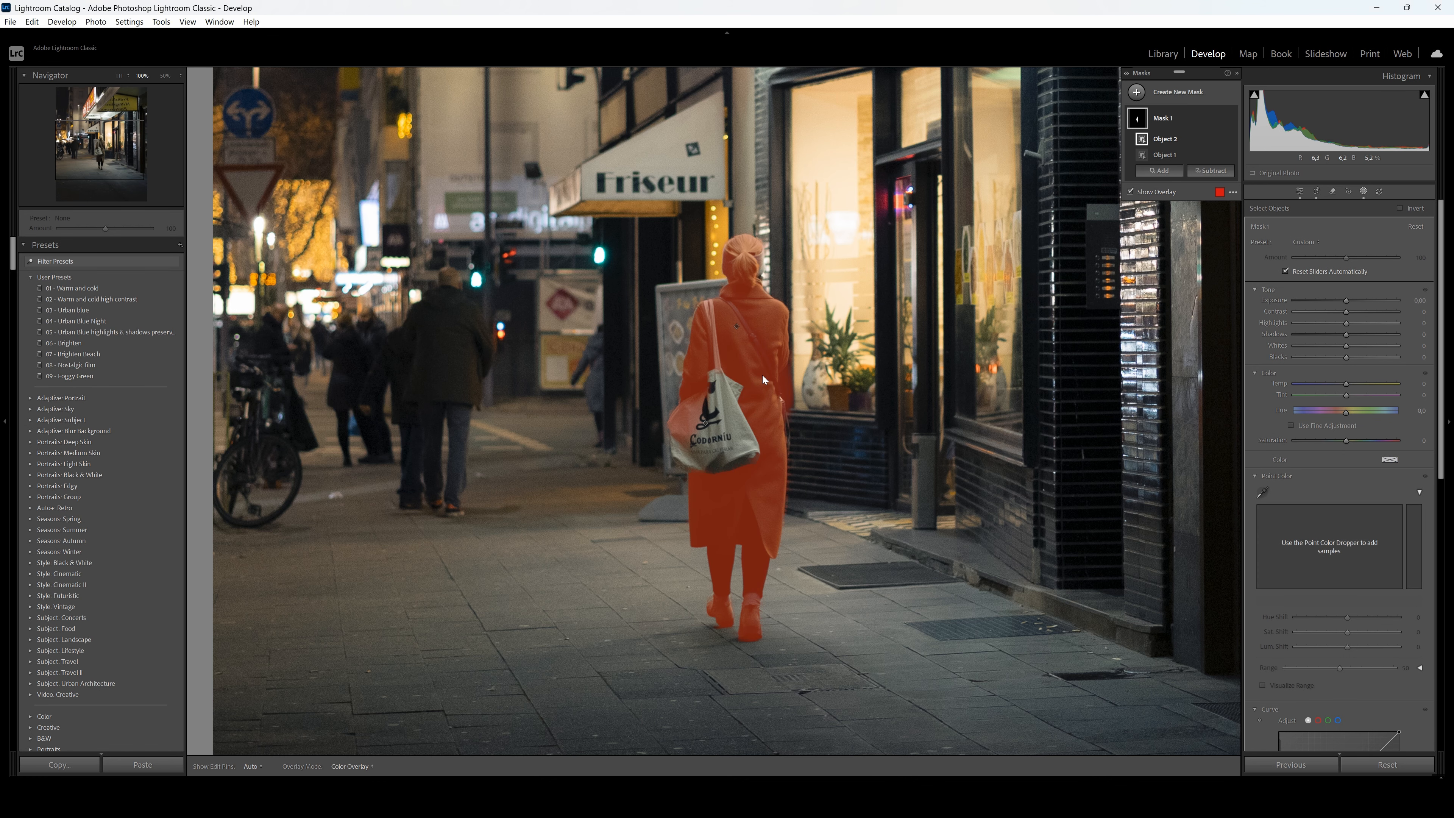
key(z)
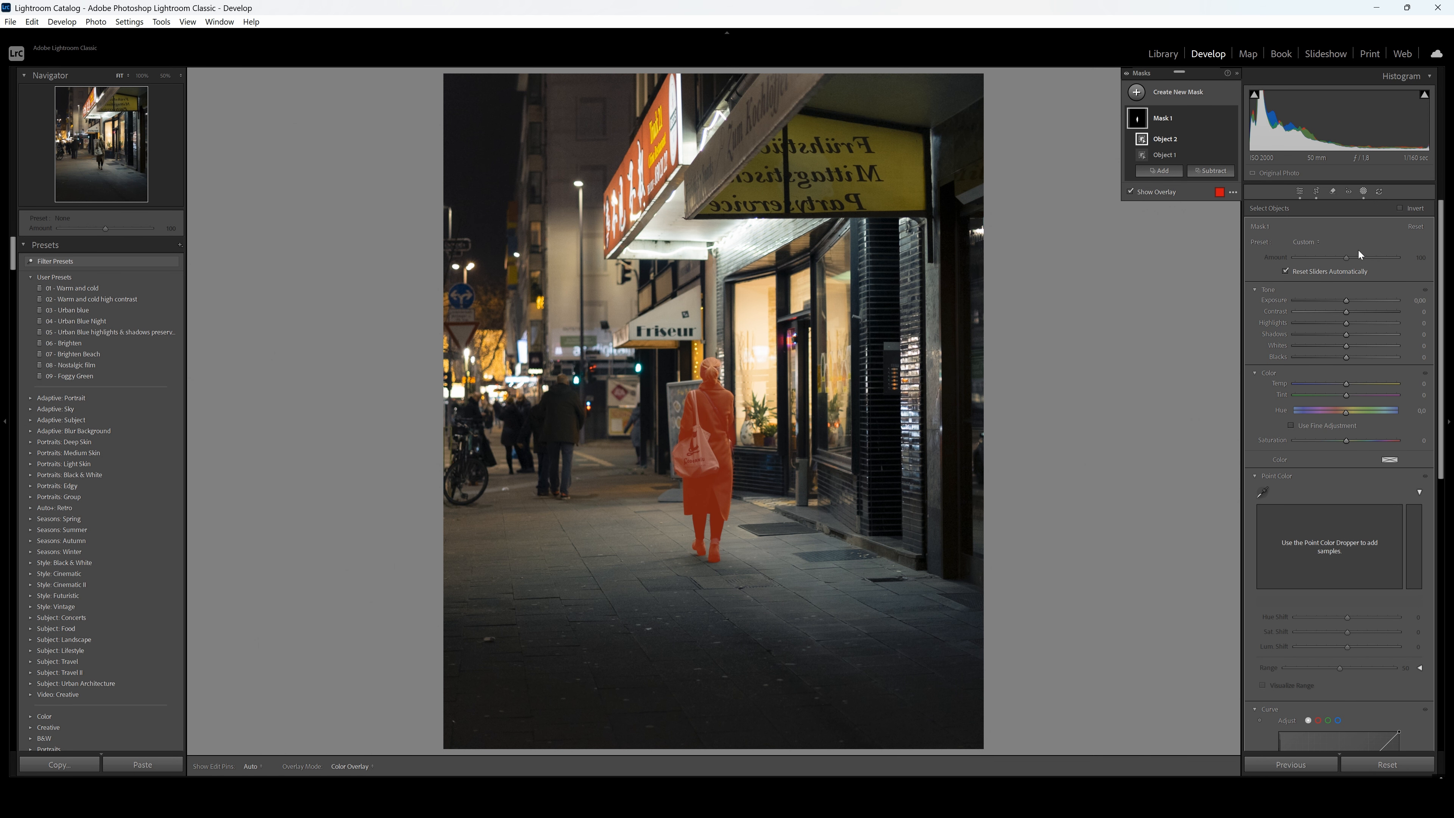
Apply the Subject Pop preset to the woman's mask and lower its exposure slightly
click(1312, 242)
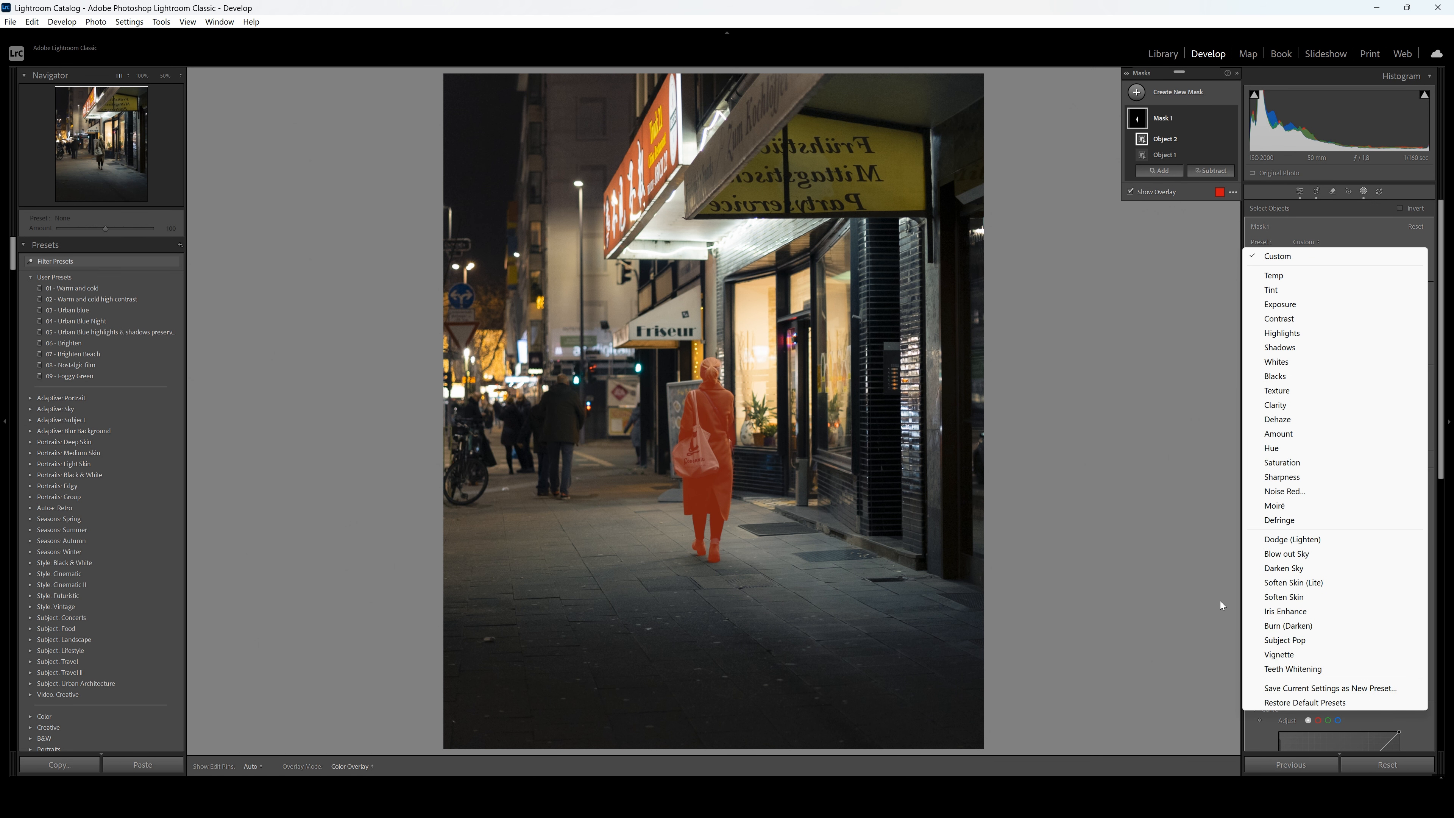
click(1288, 640)
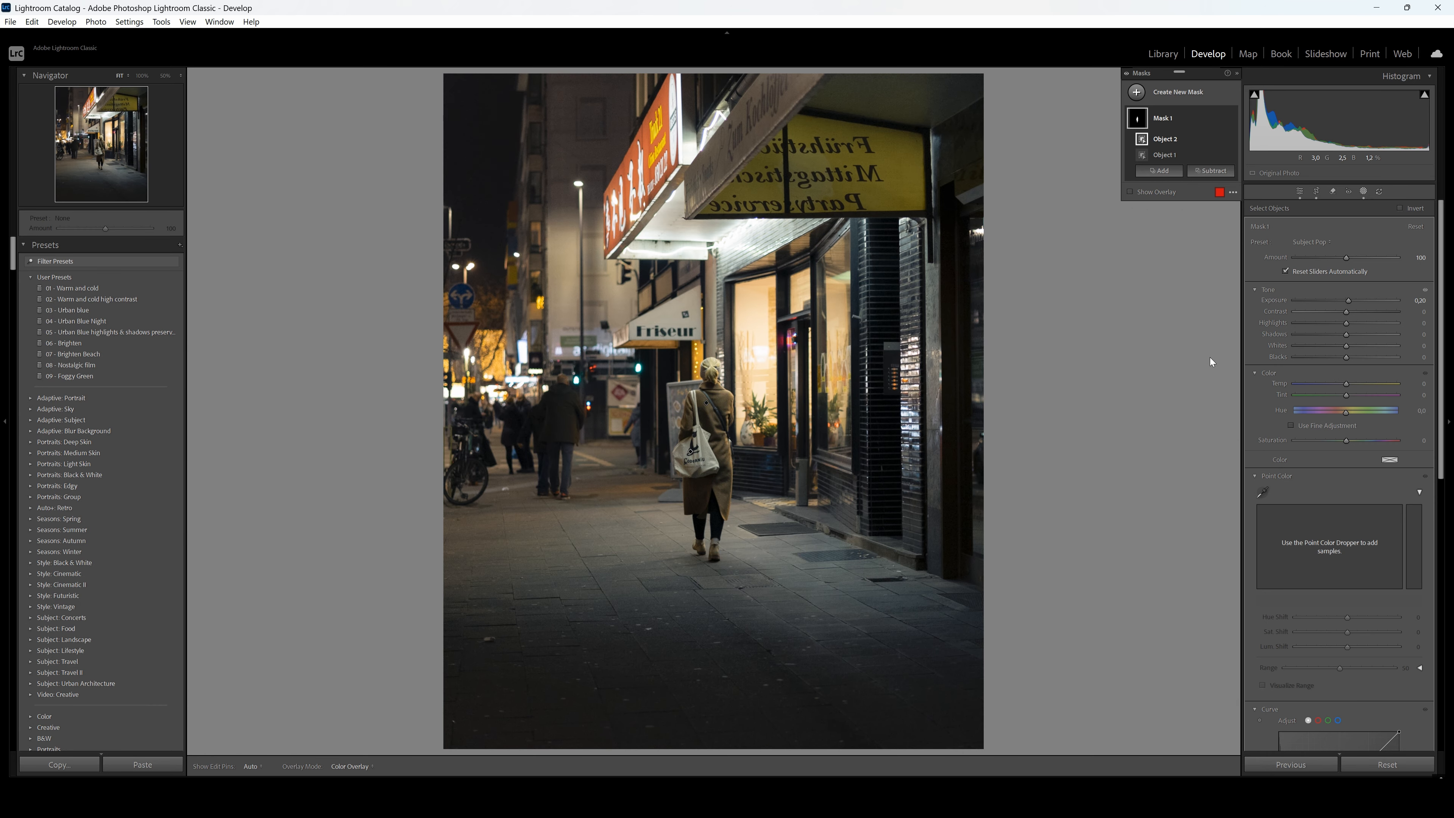
click(1421, 302)
click(1422, 301)
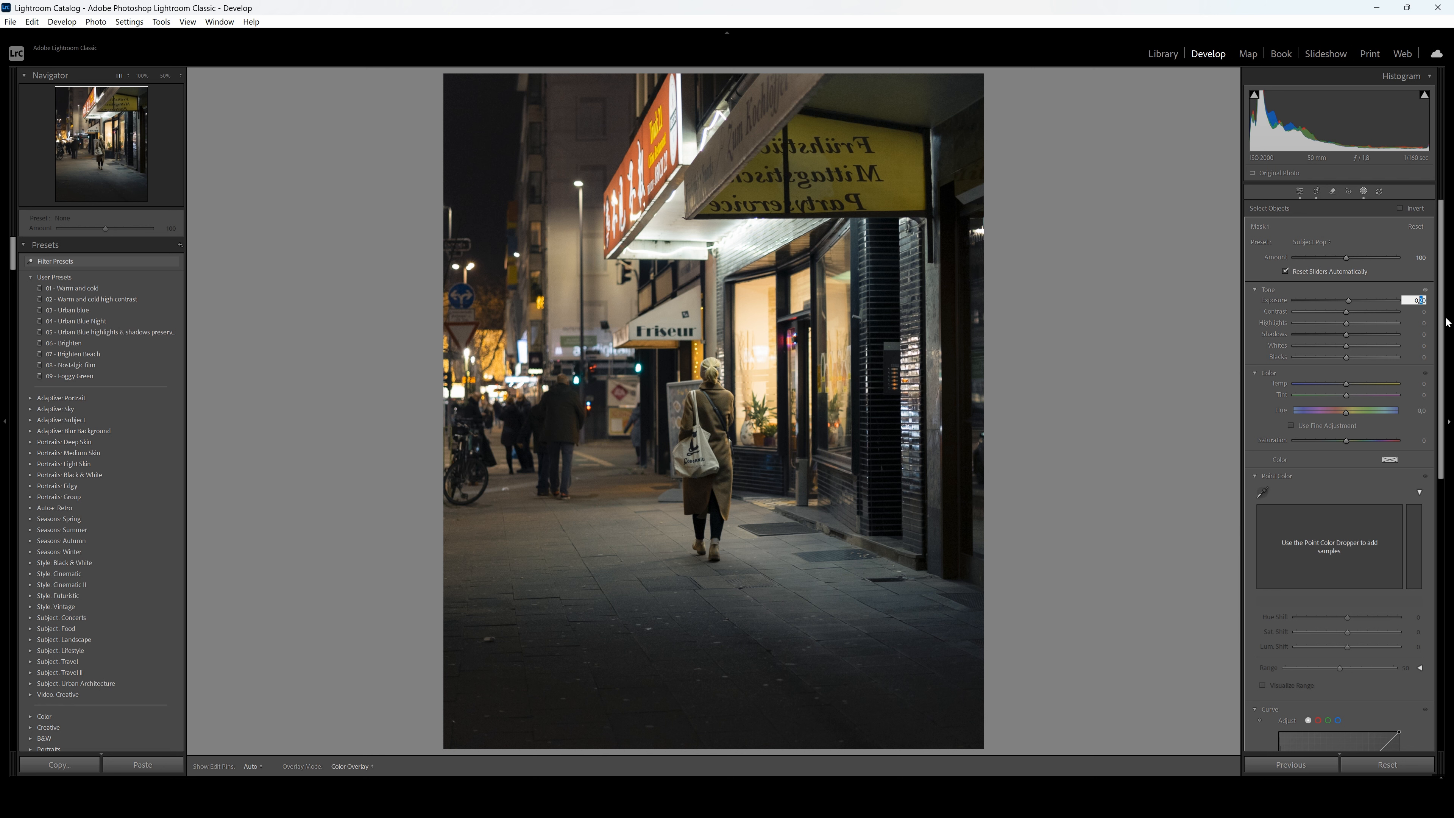
key(BackSpace)
text(1)
key(Return)
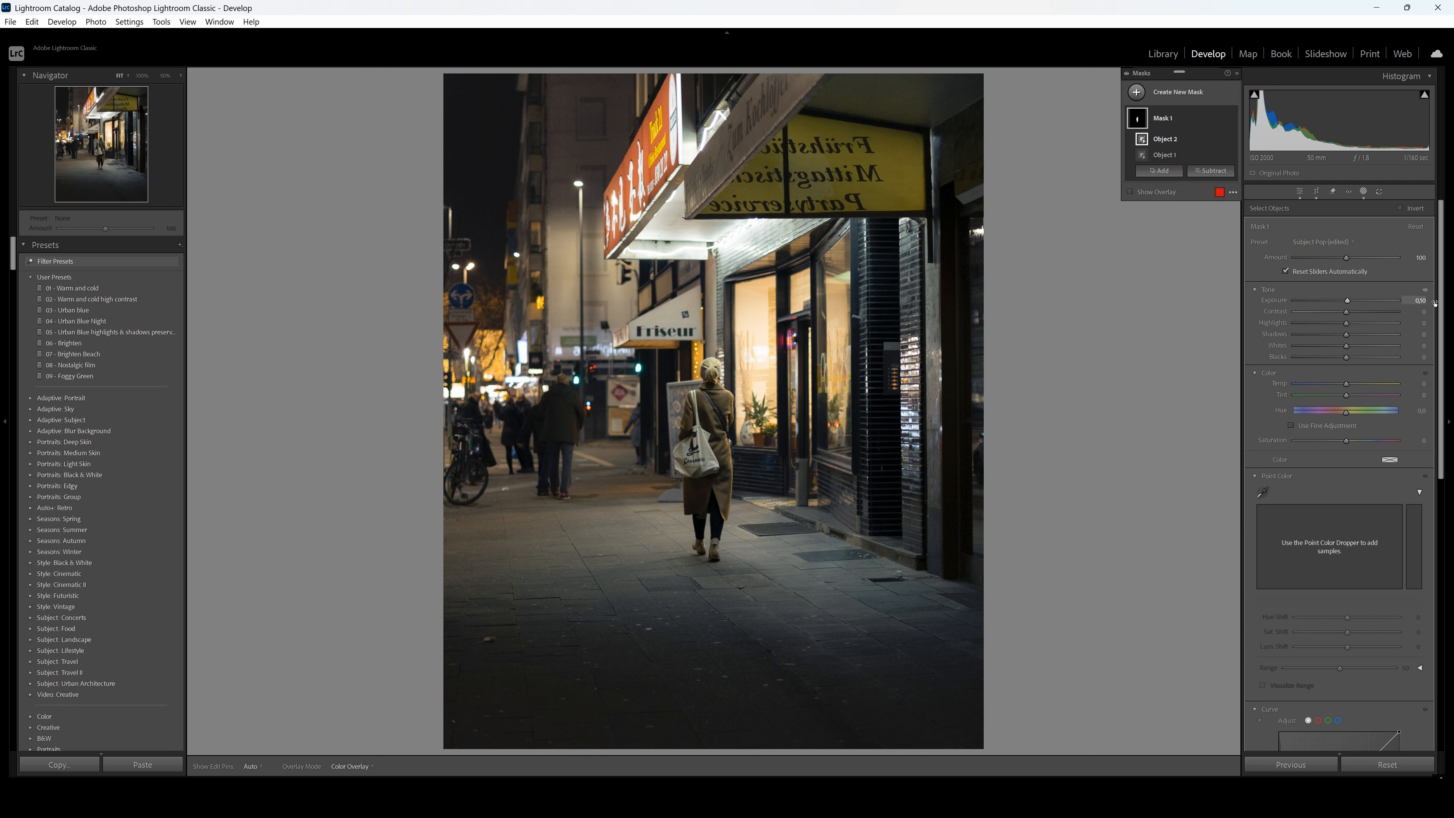
Reduce the texture on the woman's mask and compare the photo with and without the mask's Effects settings
drag(1439, 284, 1451, 436)
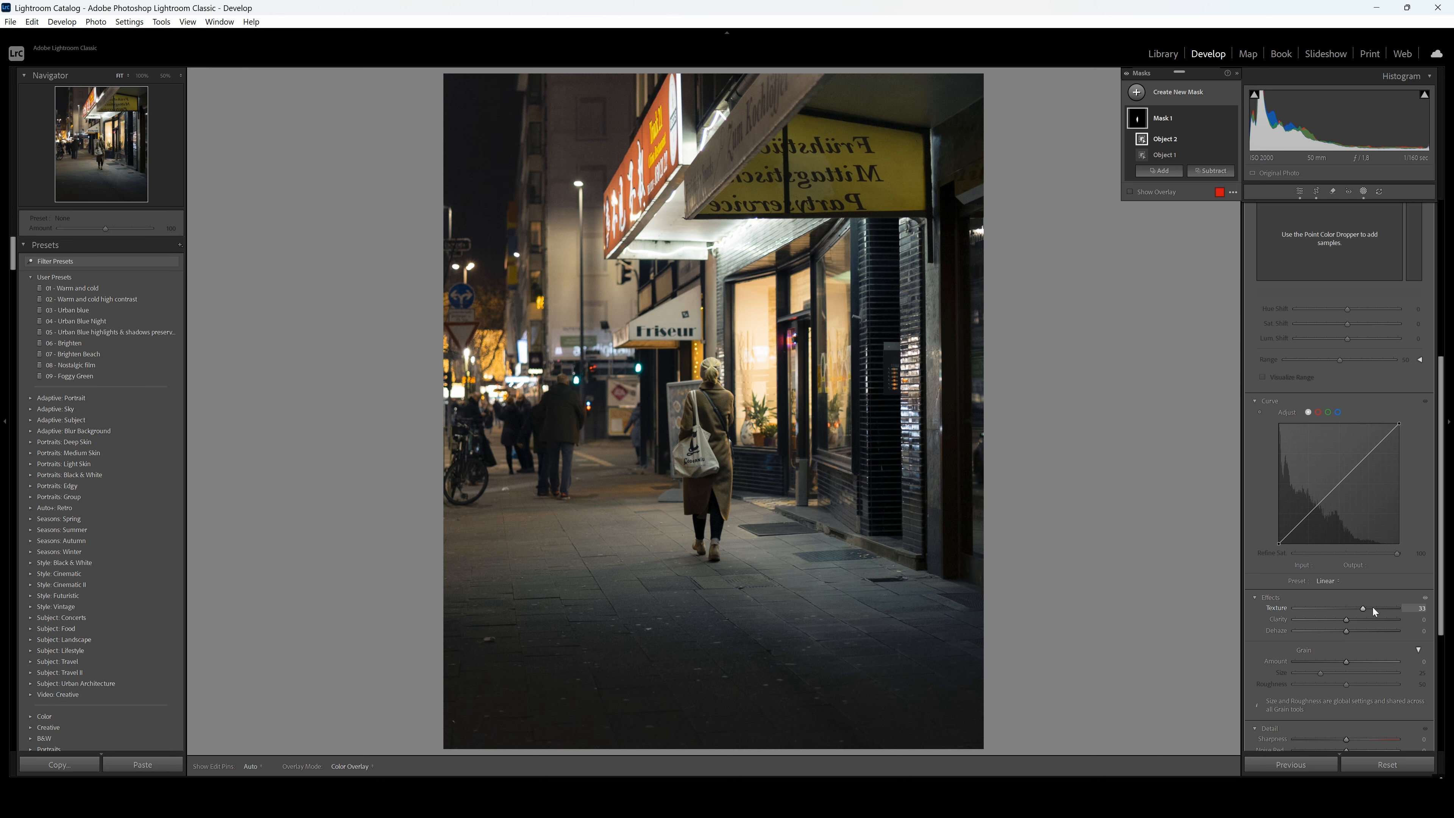
drag(1418, 611, 1417, 610)
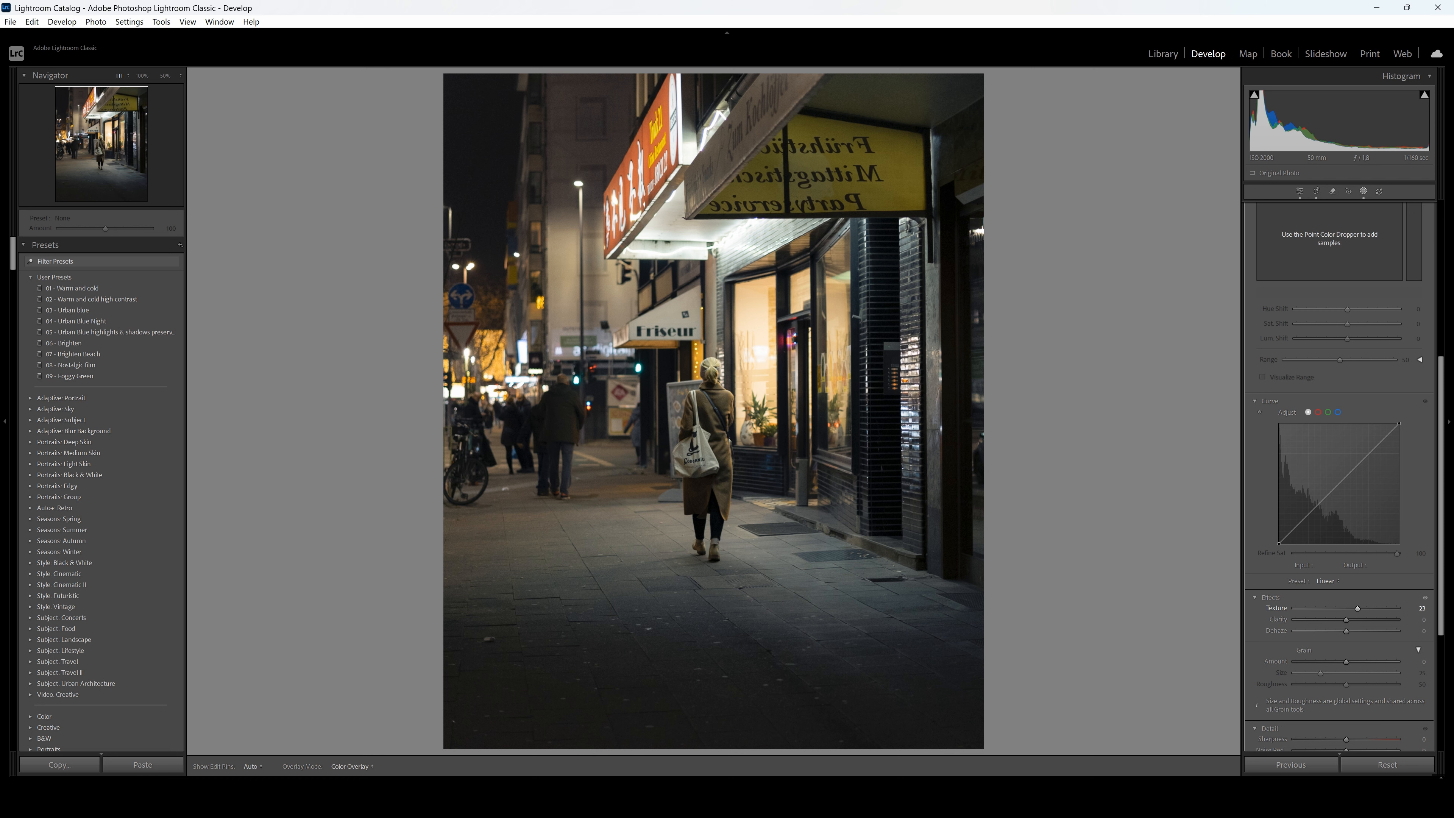
drag(1358, 608, 1355, 608)
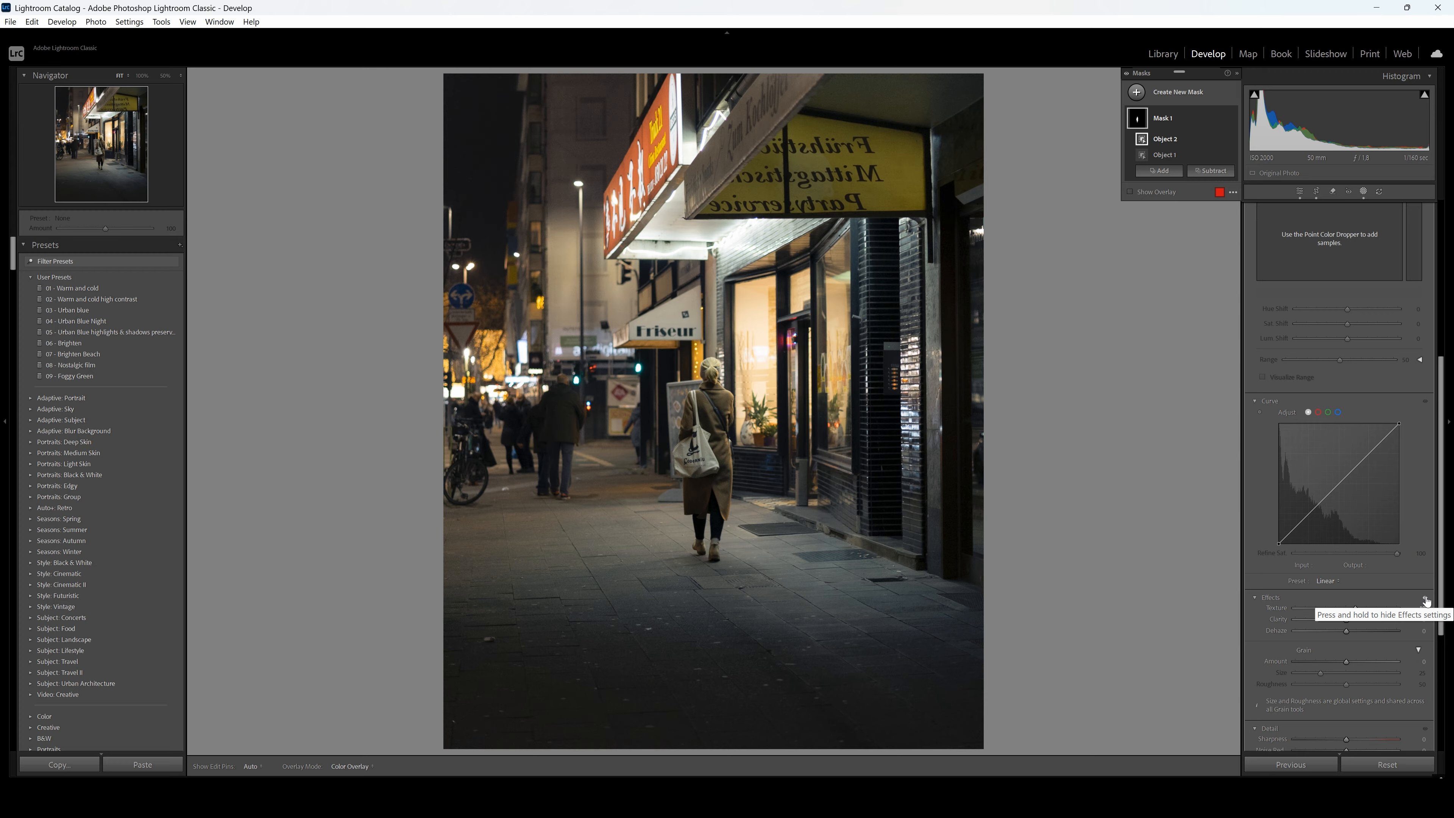
click(1425, 599)
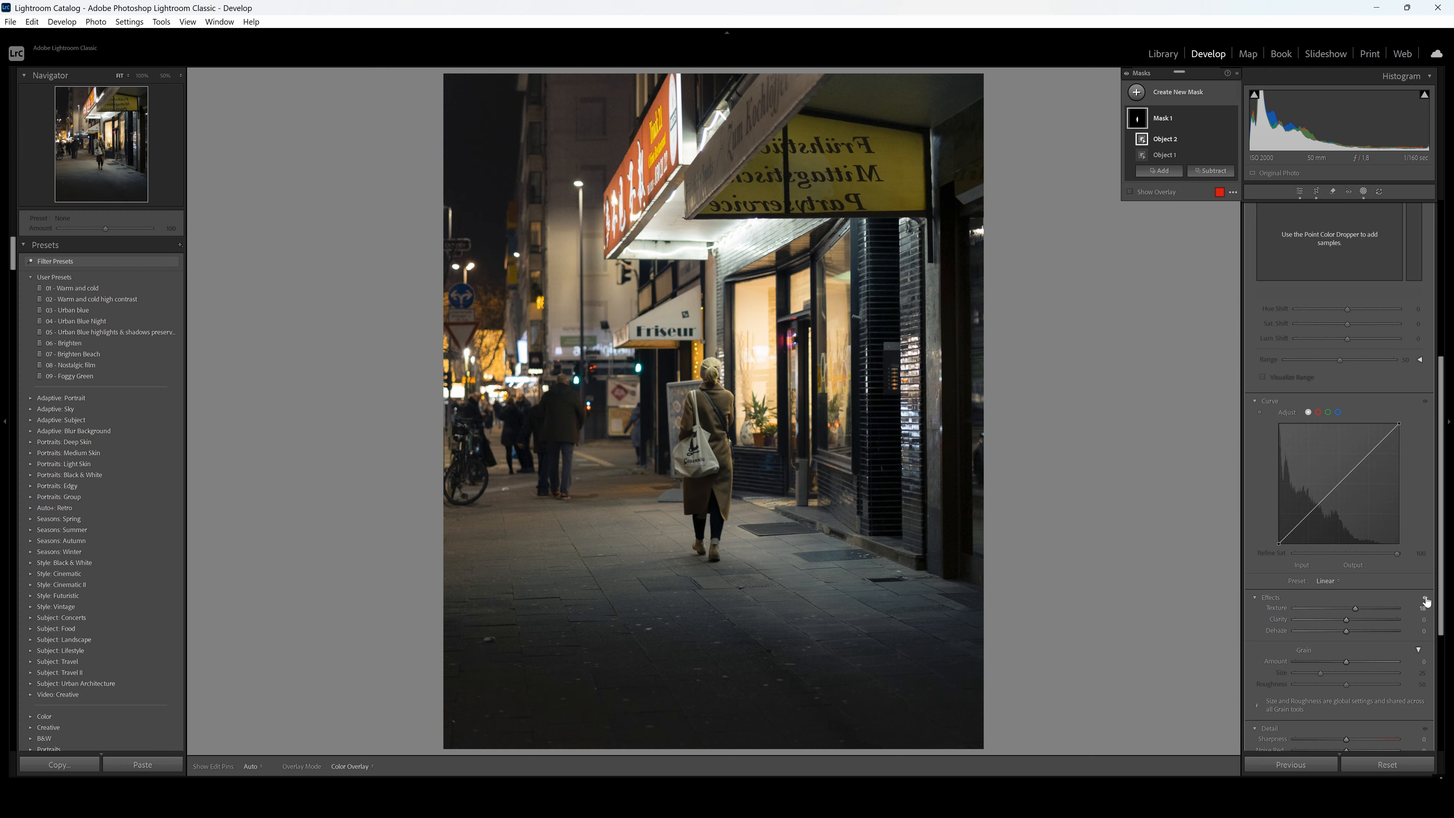
click(1425, 599)
Compare the photo with the woman's mask hidden and shown
drag(1438, 489, 1438, 323)
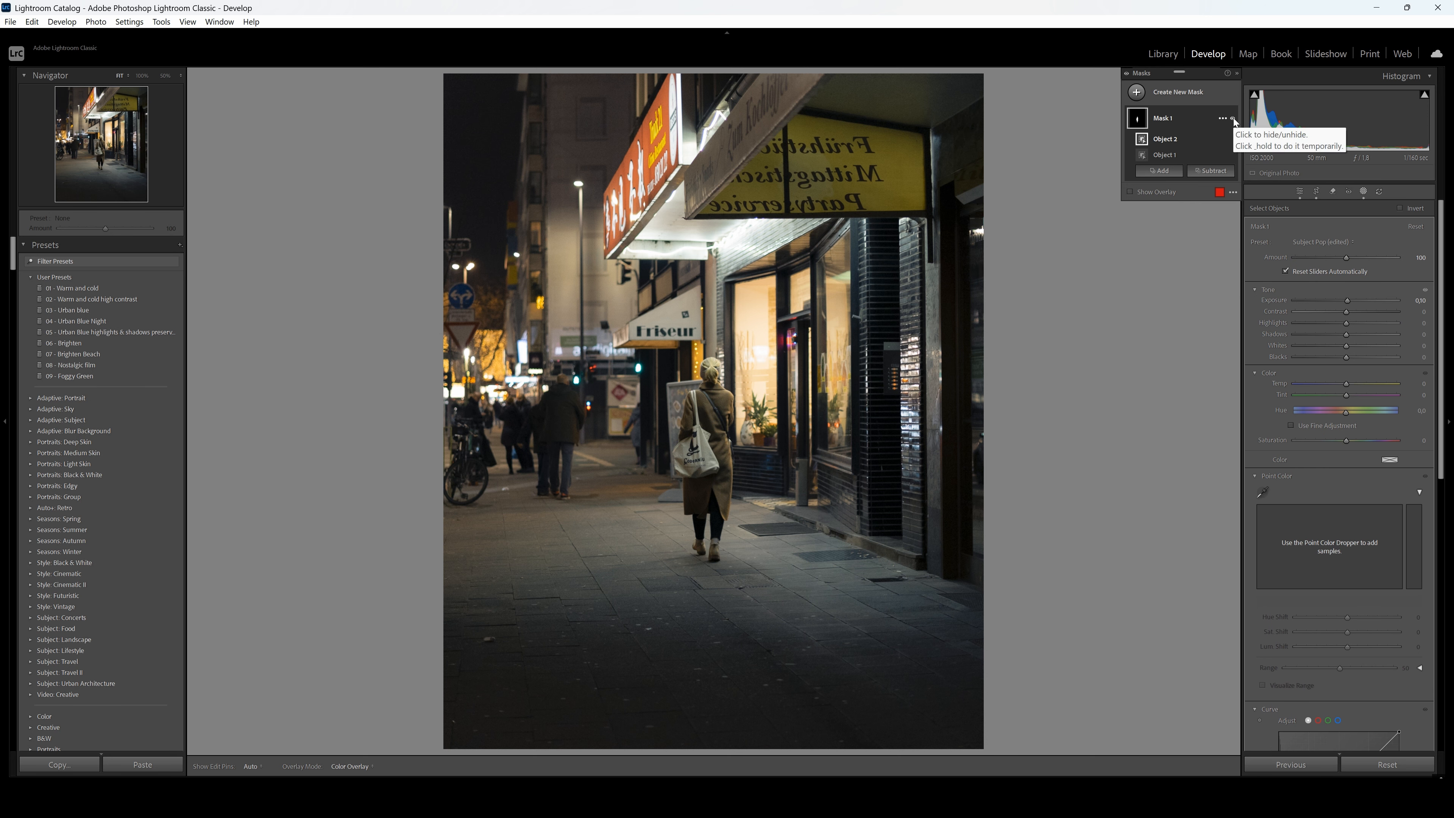
click(1233, 118)
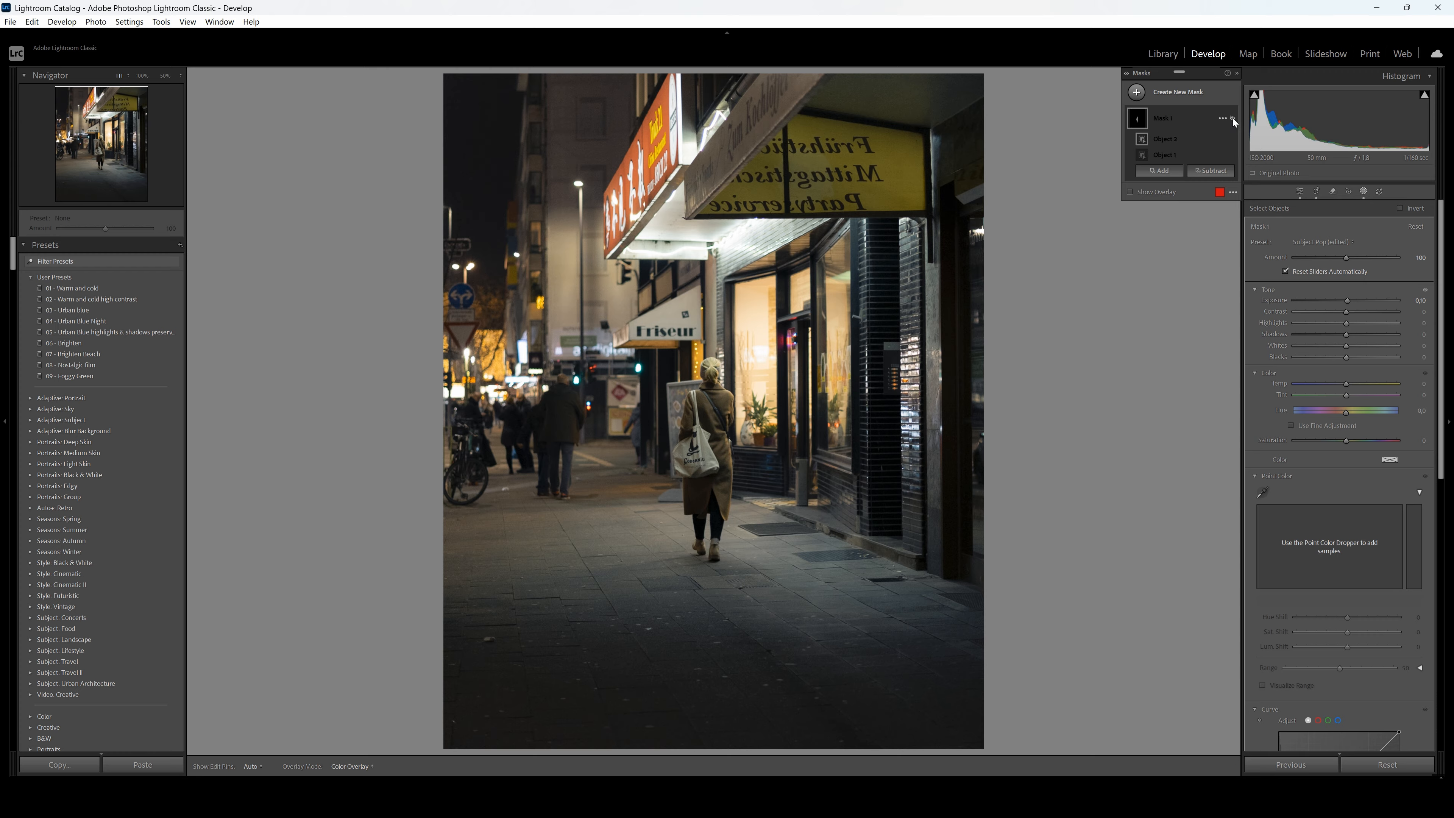
click(1233, 118)
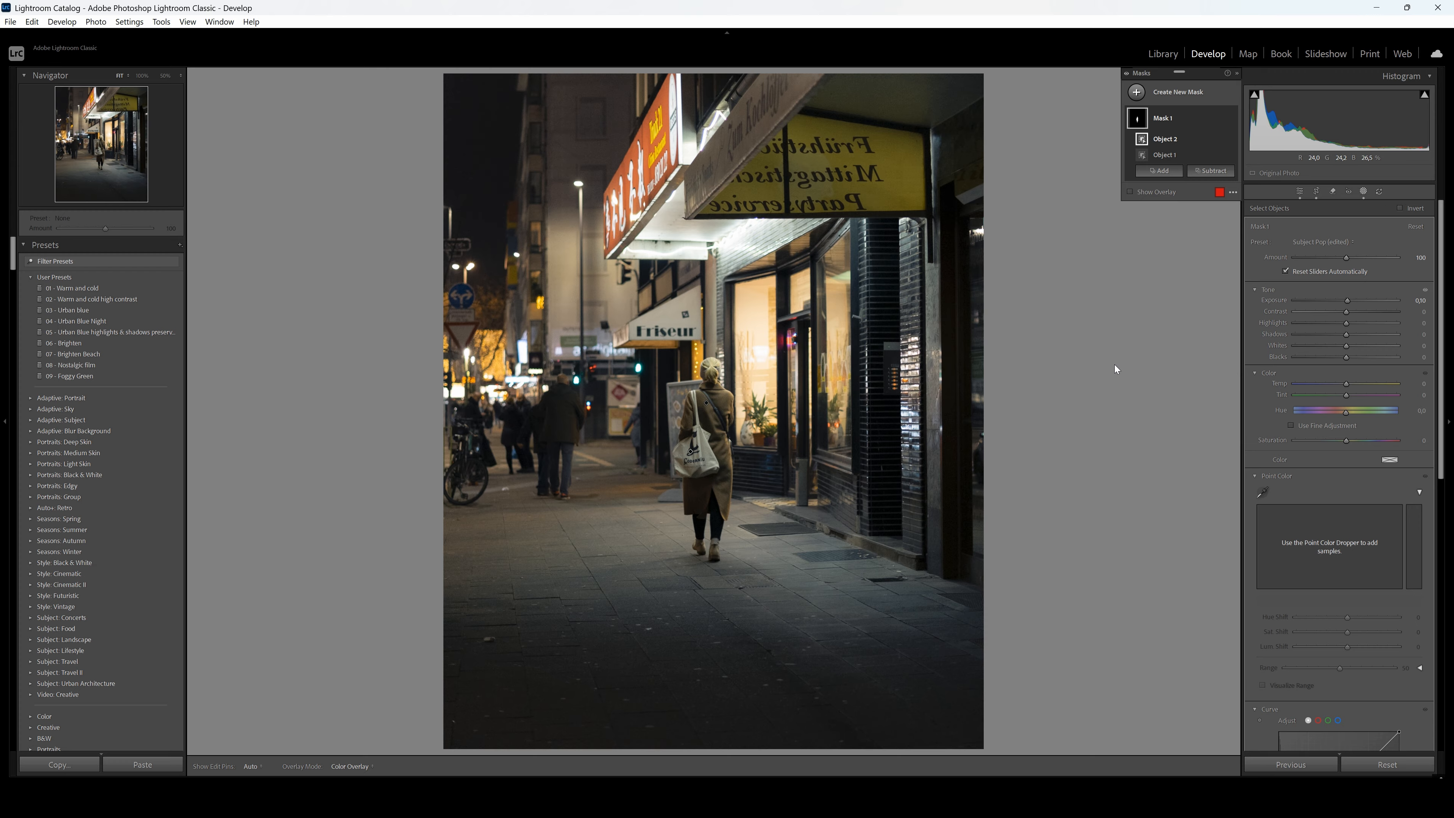
Create a new mask with a large circular radial gradient and center it on the woman
key(shift+m)
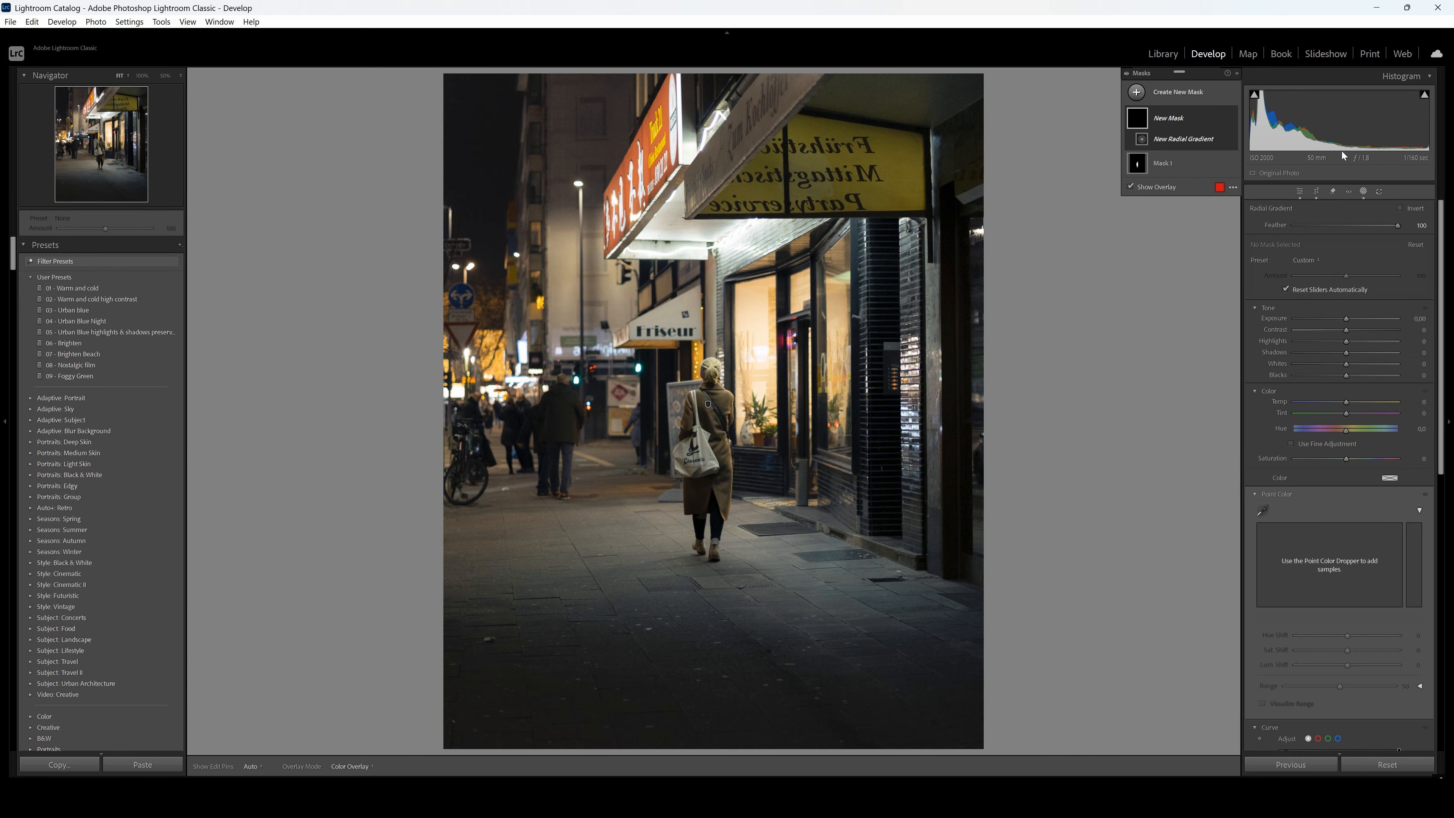
click(1182, 98)
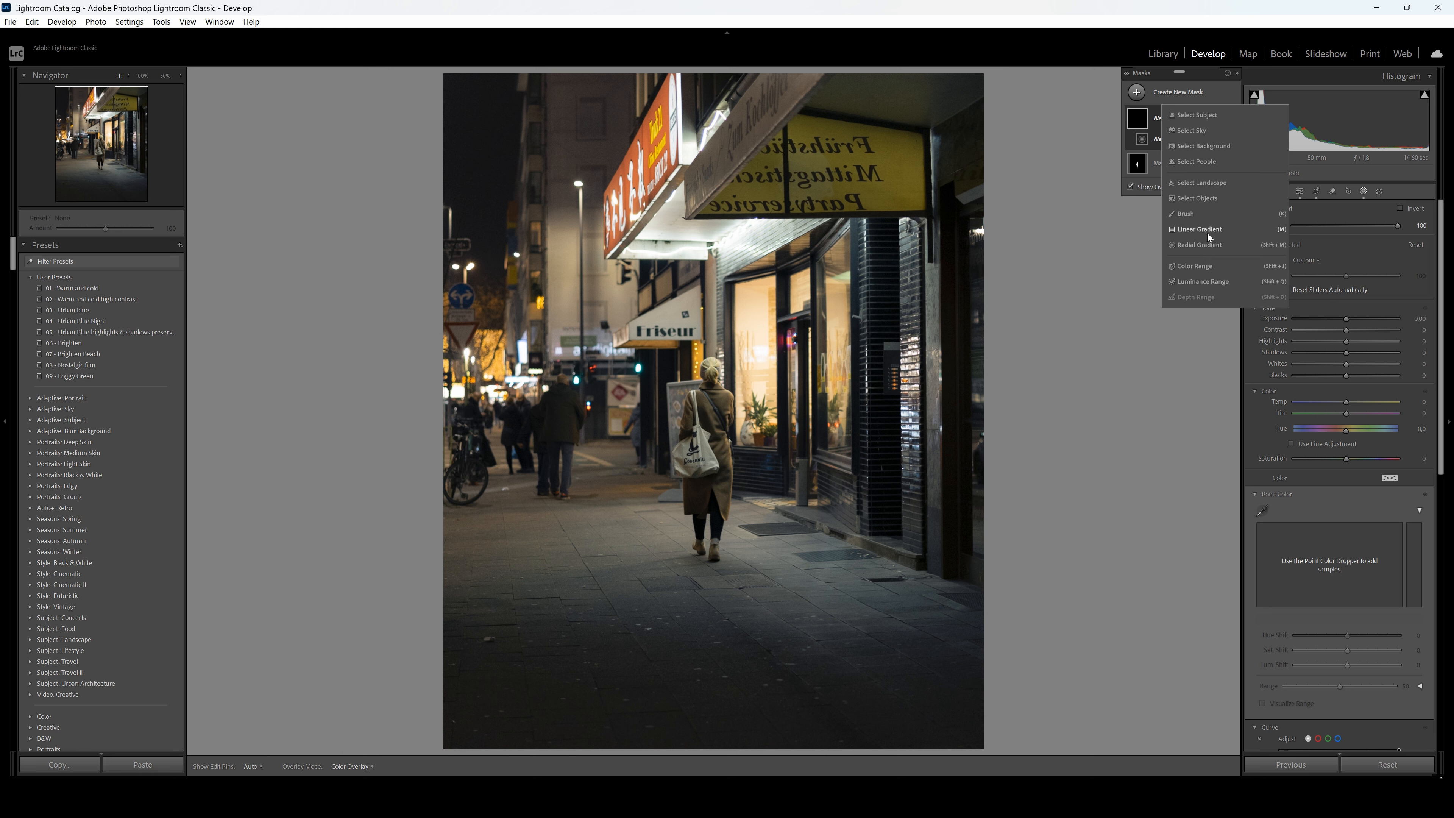
click(659, 349)
drag(643, 334, 850, 536)
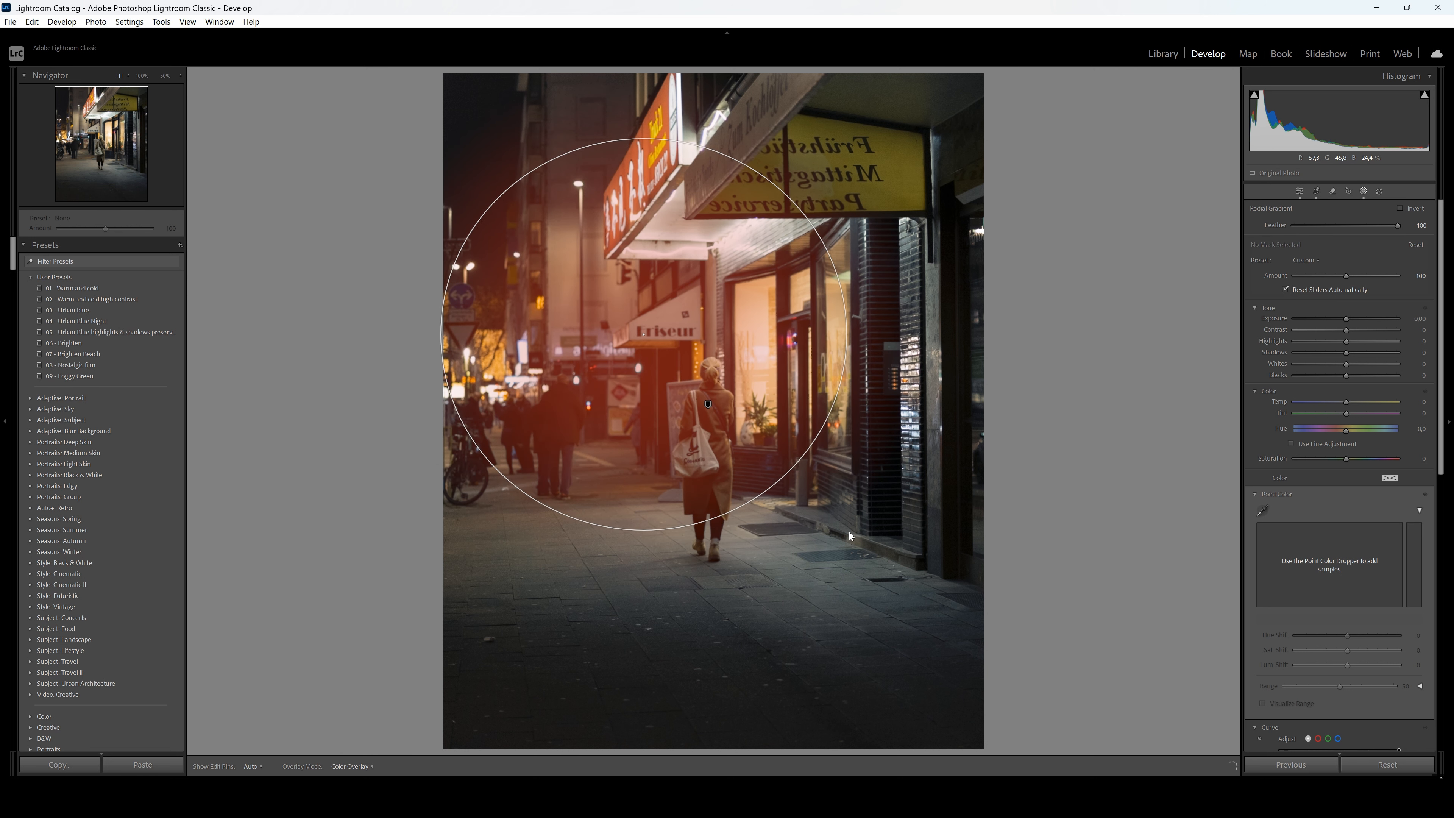
drag(647, 337, 708, 412)
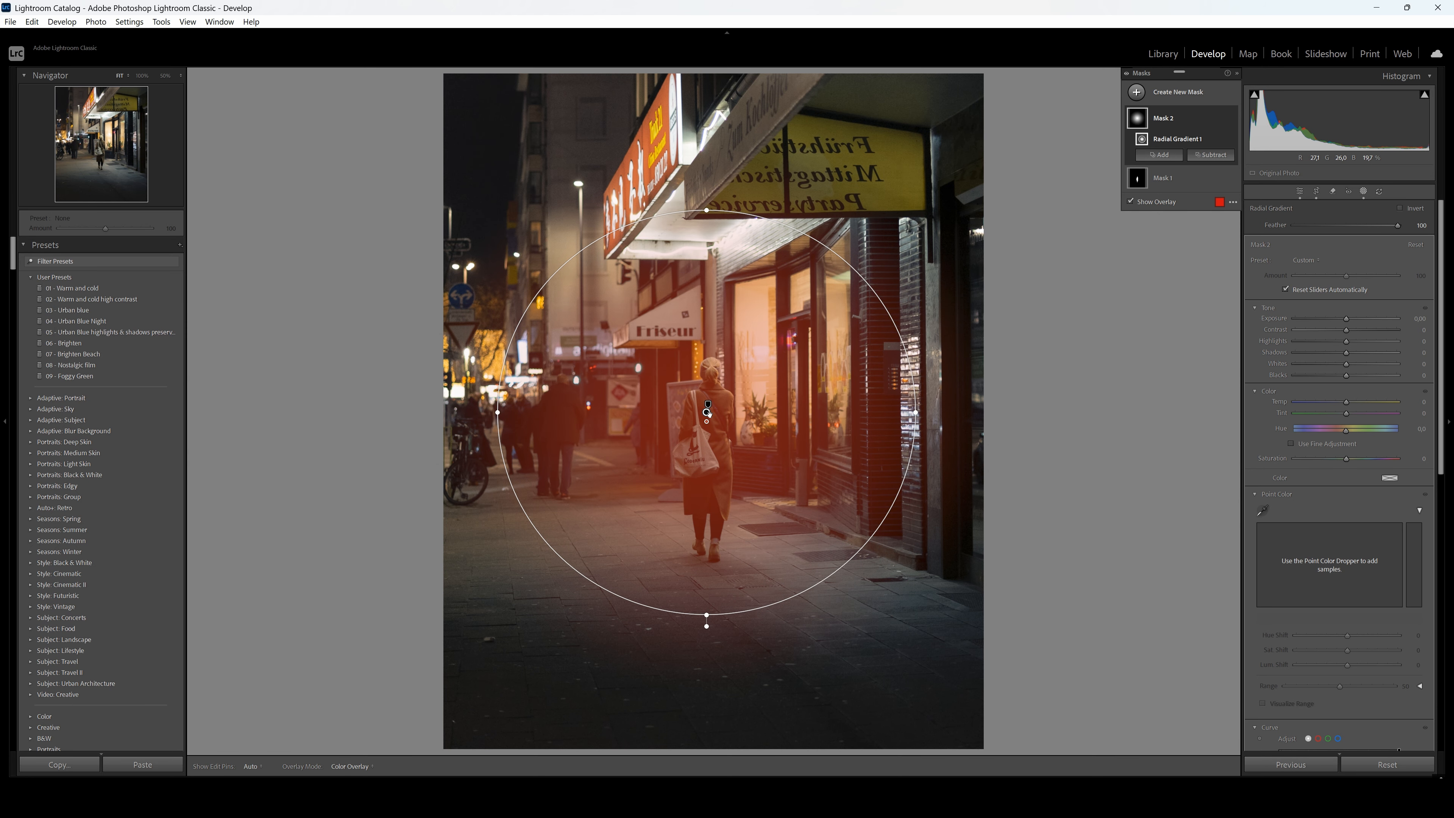
Invert the radial gradient so the mask covers the surroundings of the woman, and check its coverage with the overlay off and on
key(apostrophe)
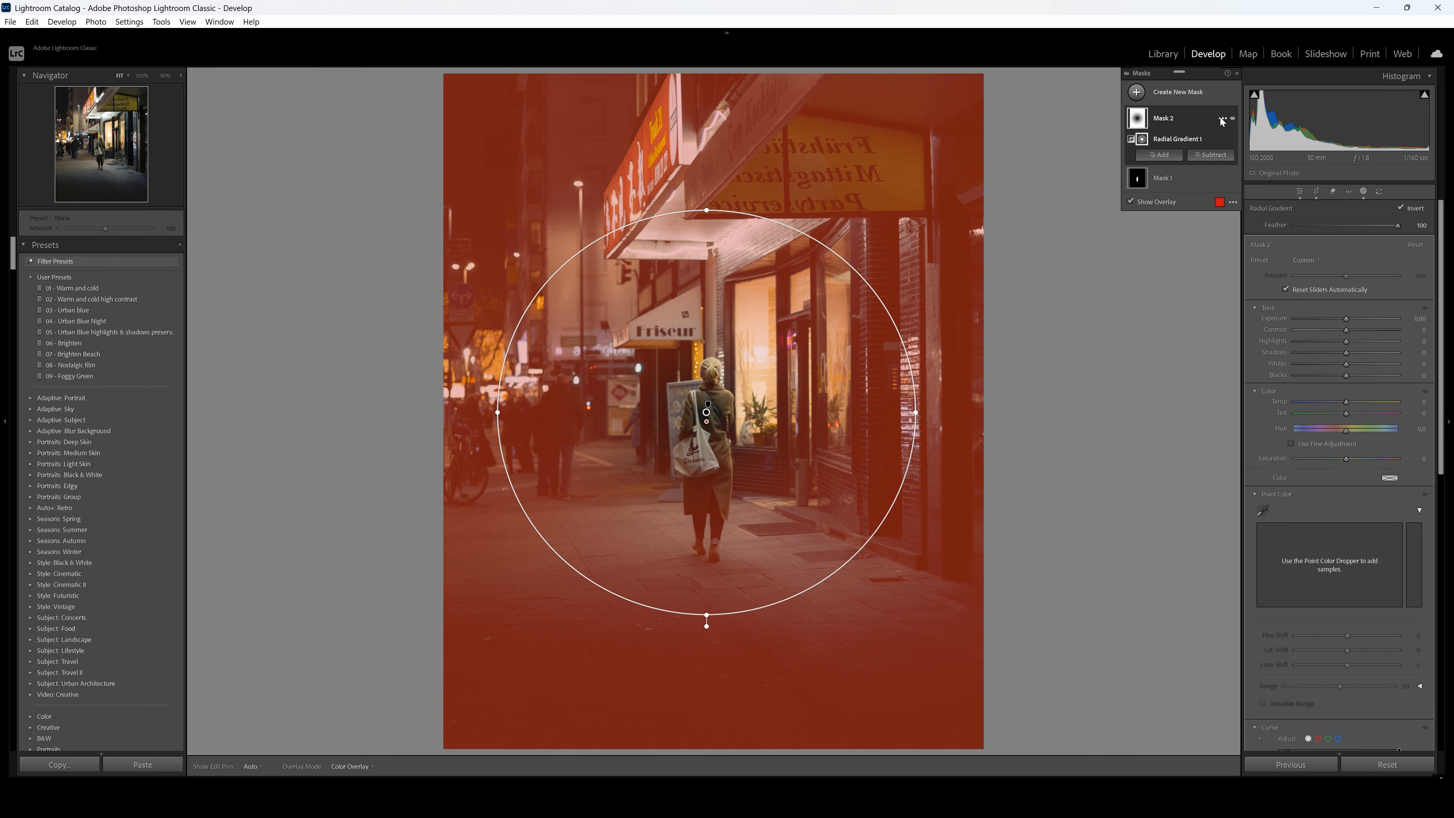
click(1222, 118)
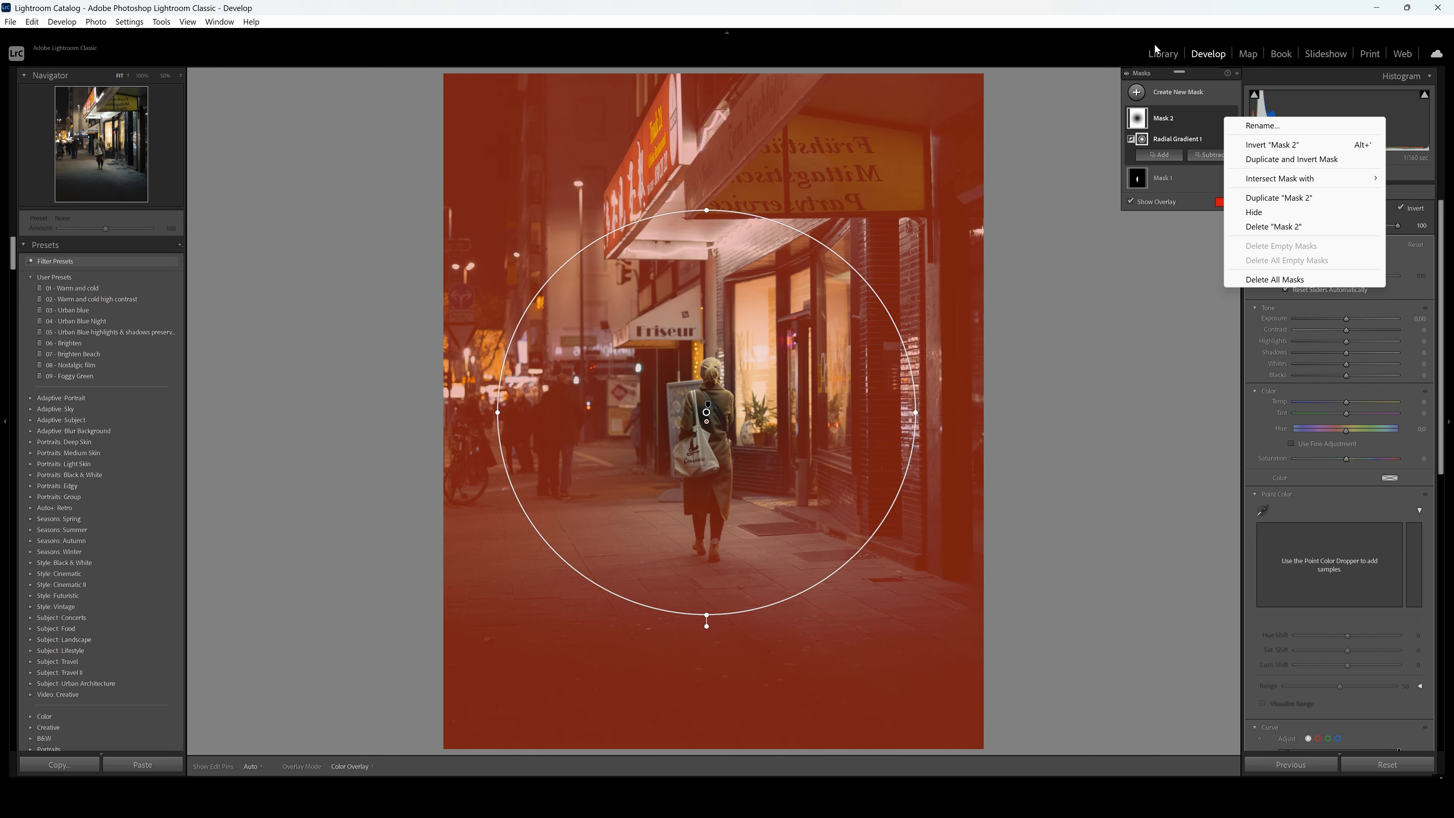
click(1091, 20)
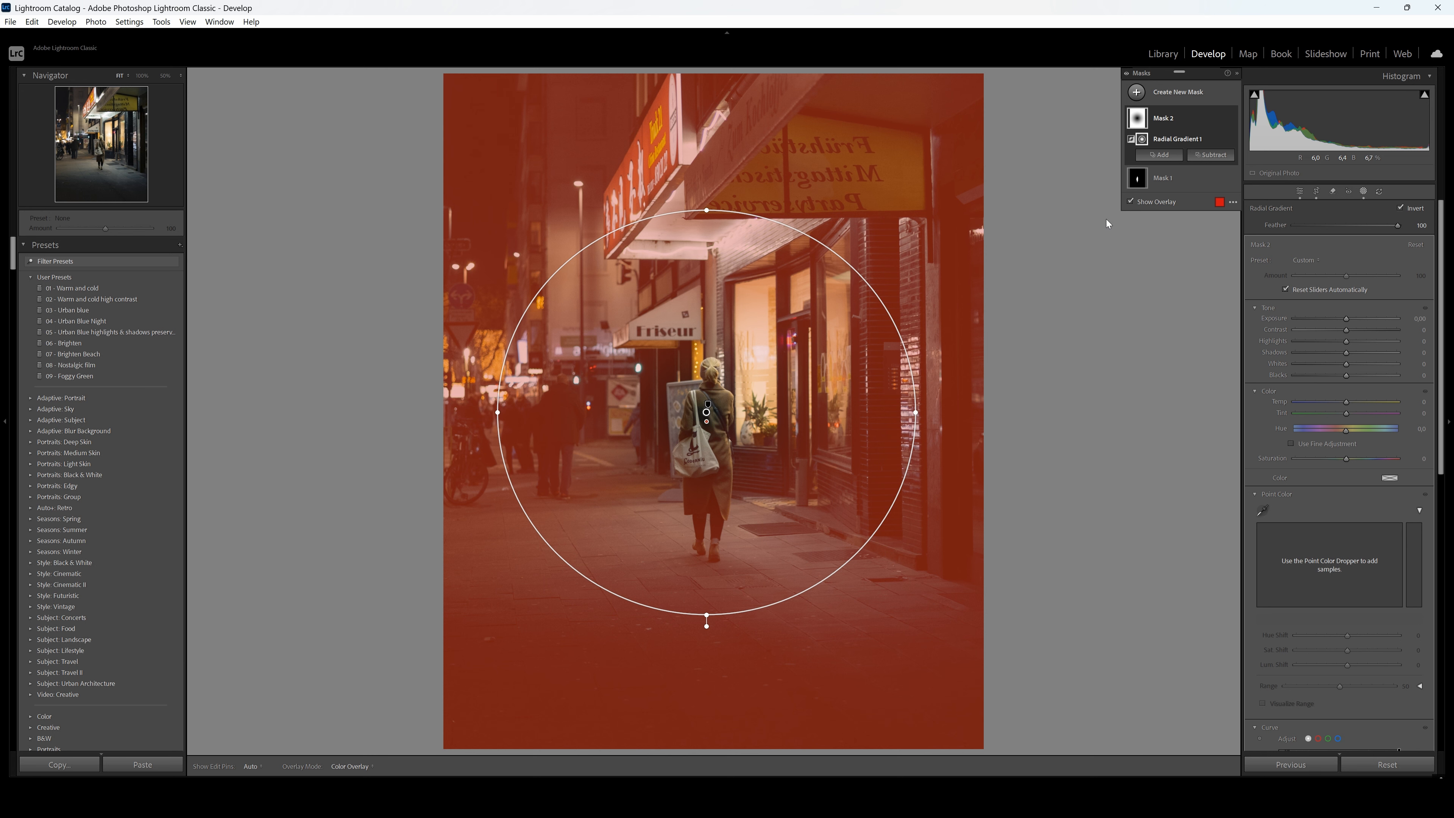
click(1150, 202)
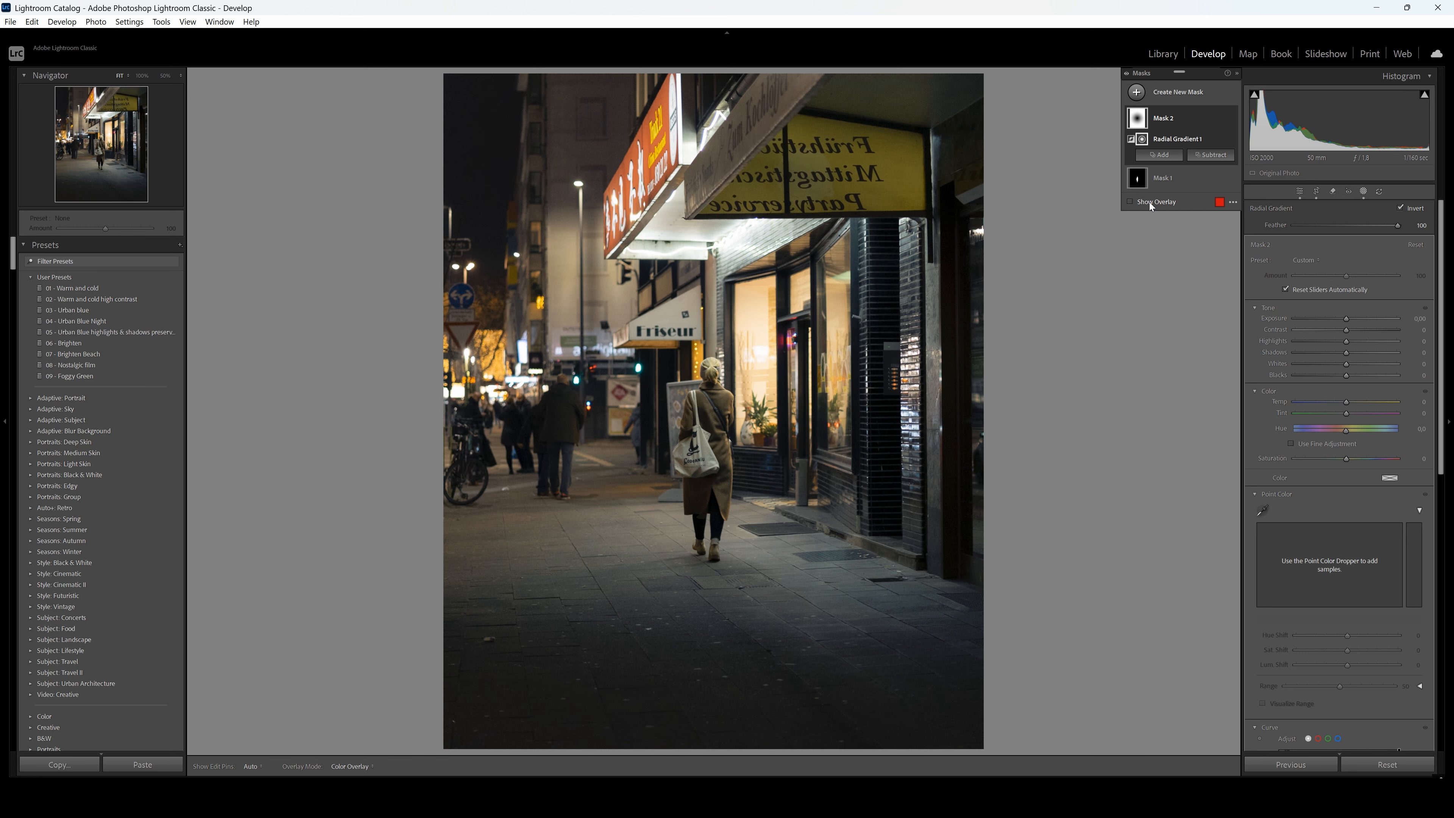
click(1149, 202)
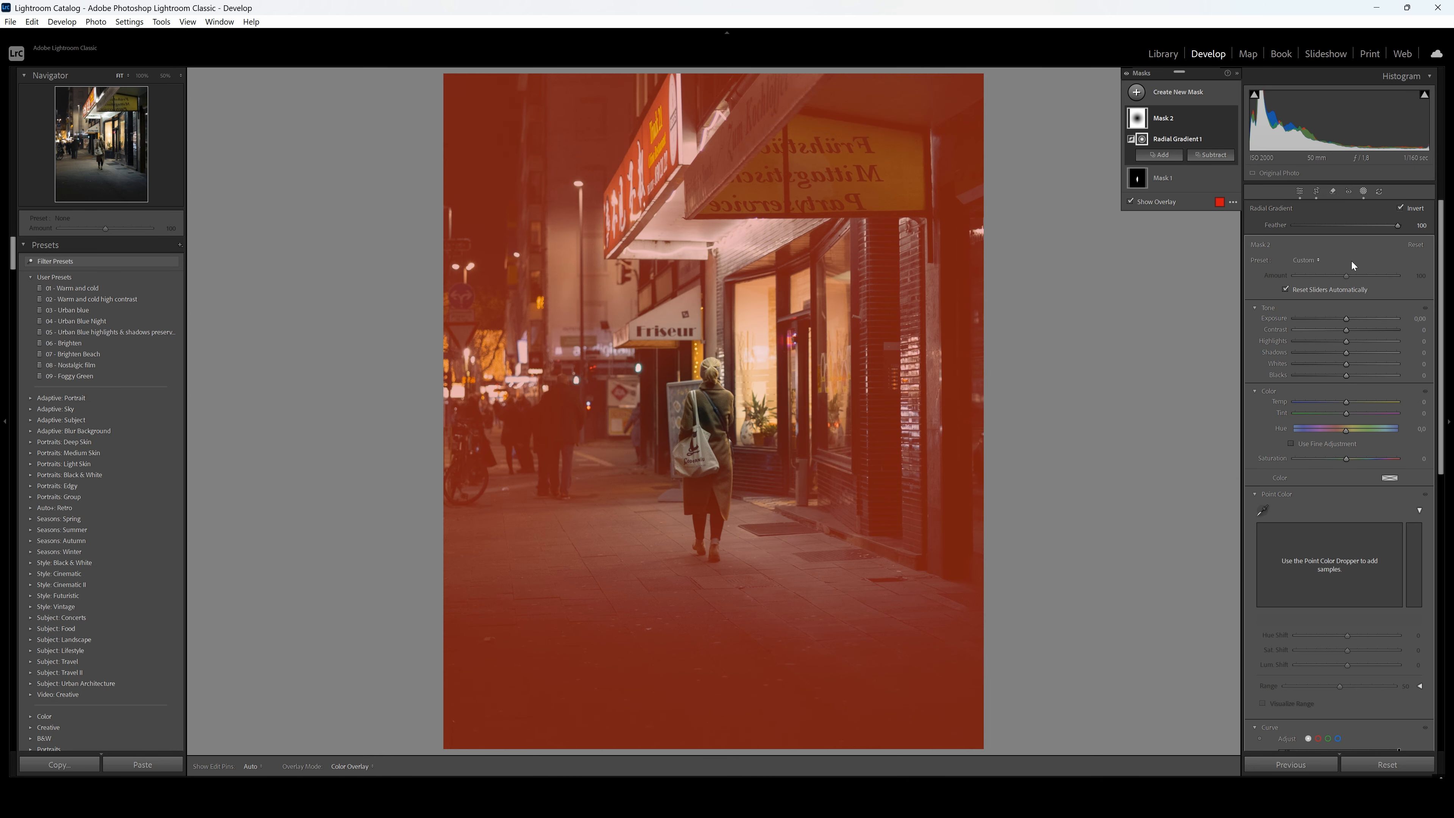
Set the inverted radial mask's exposure to -0.10 and compare the photo with the mask hidden and shown
drag(1417, 322, 1410, 322)
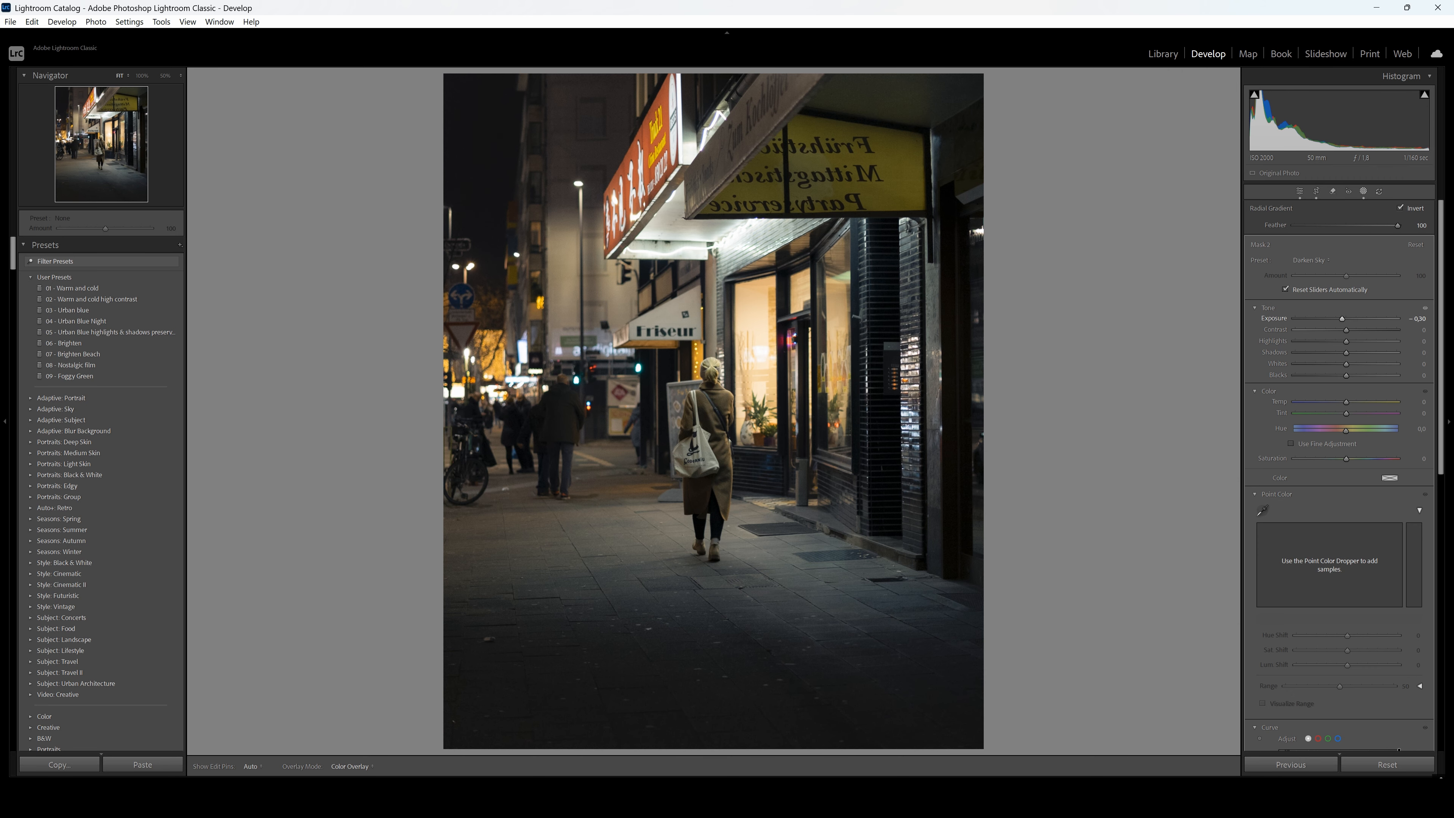
drag(1410, 322, 1412, 322)
click(1415, 318)
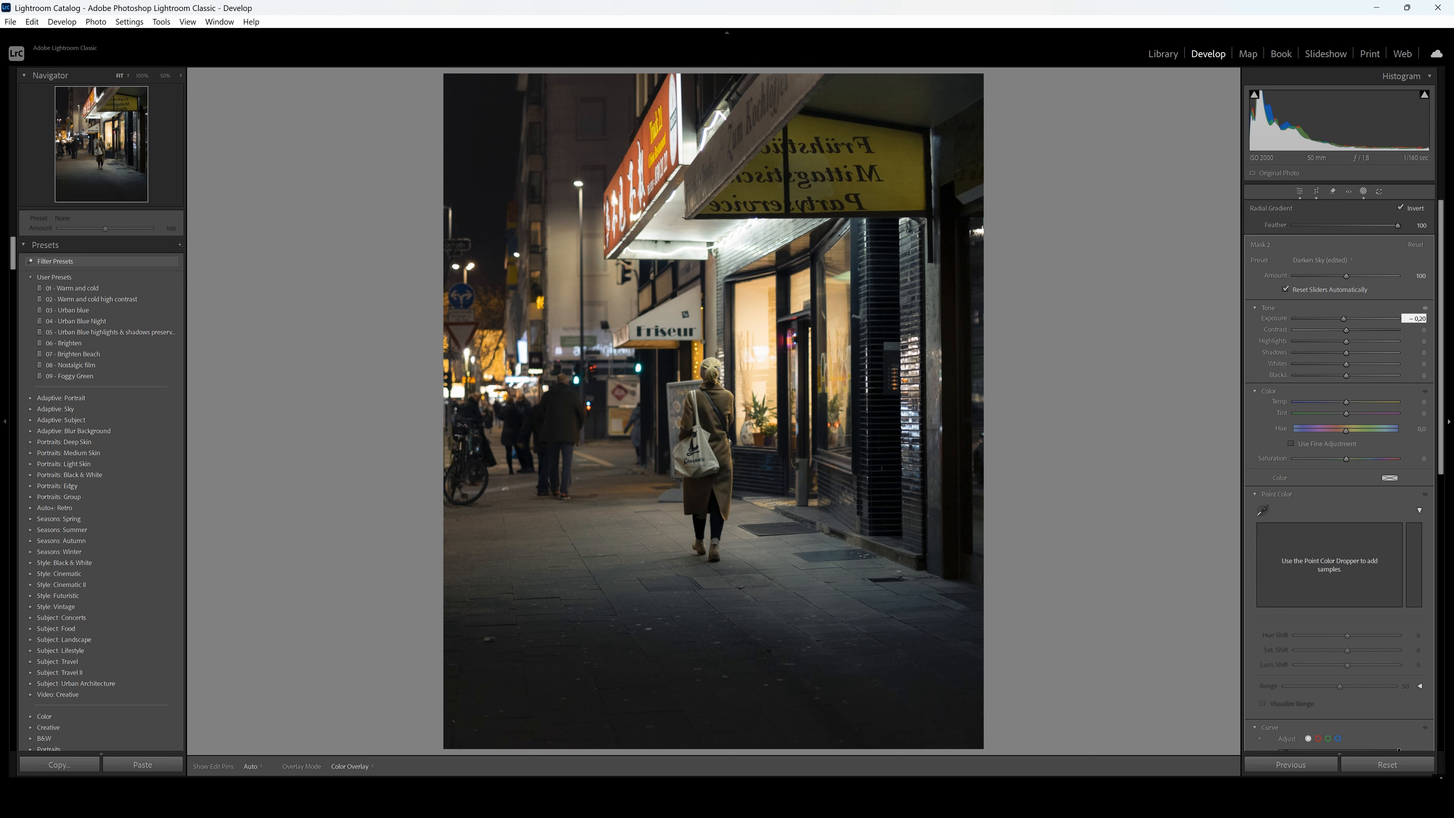
text(1)
key(Return)
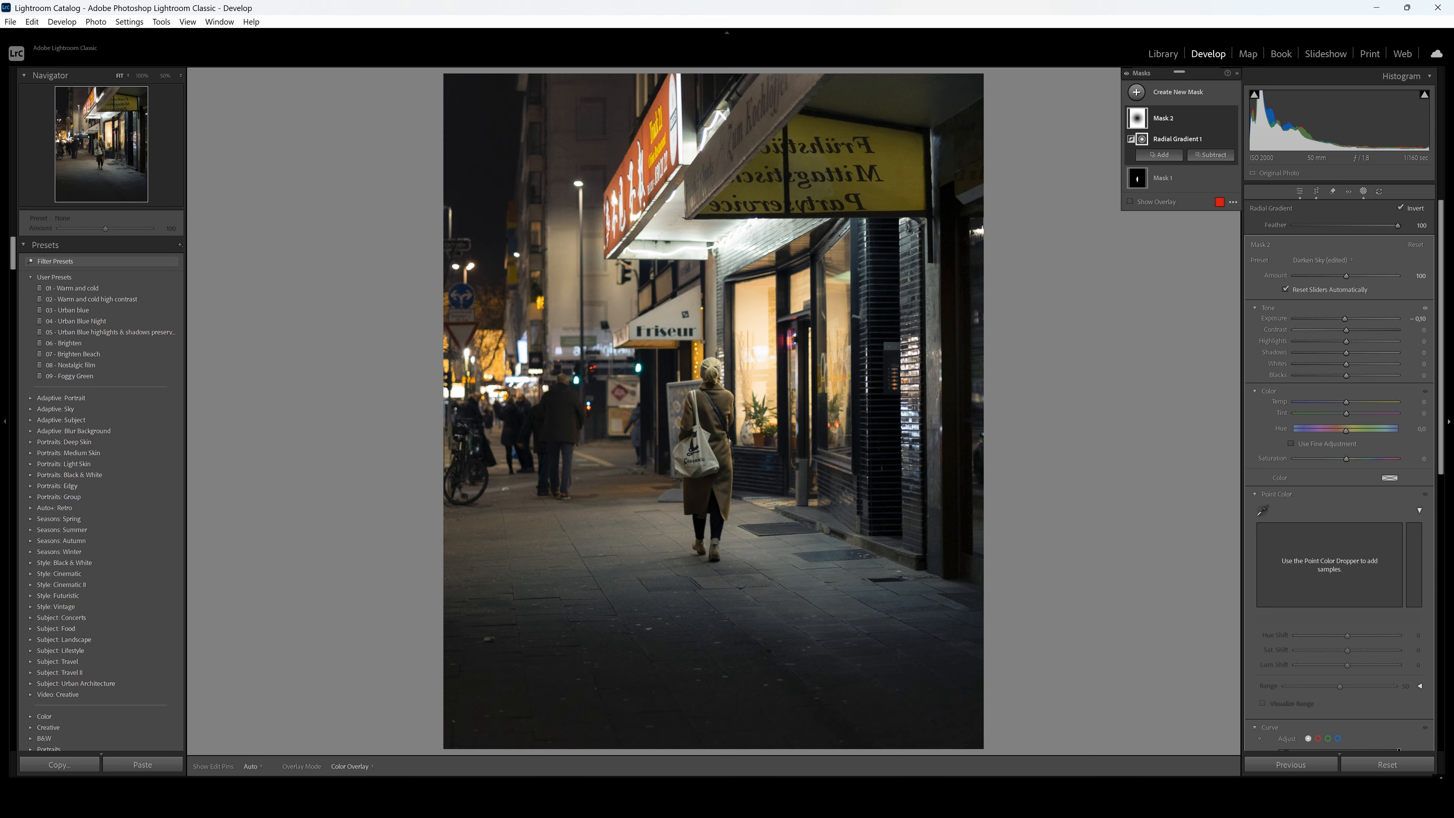
click(1231, 119)
click(1233, 118)
click(1232, 118)
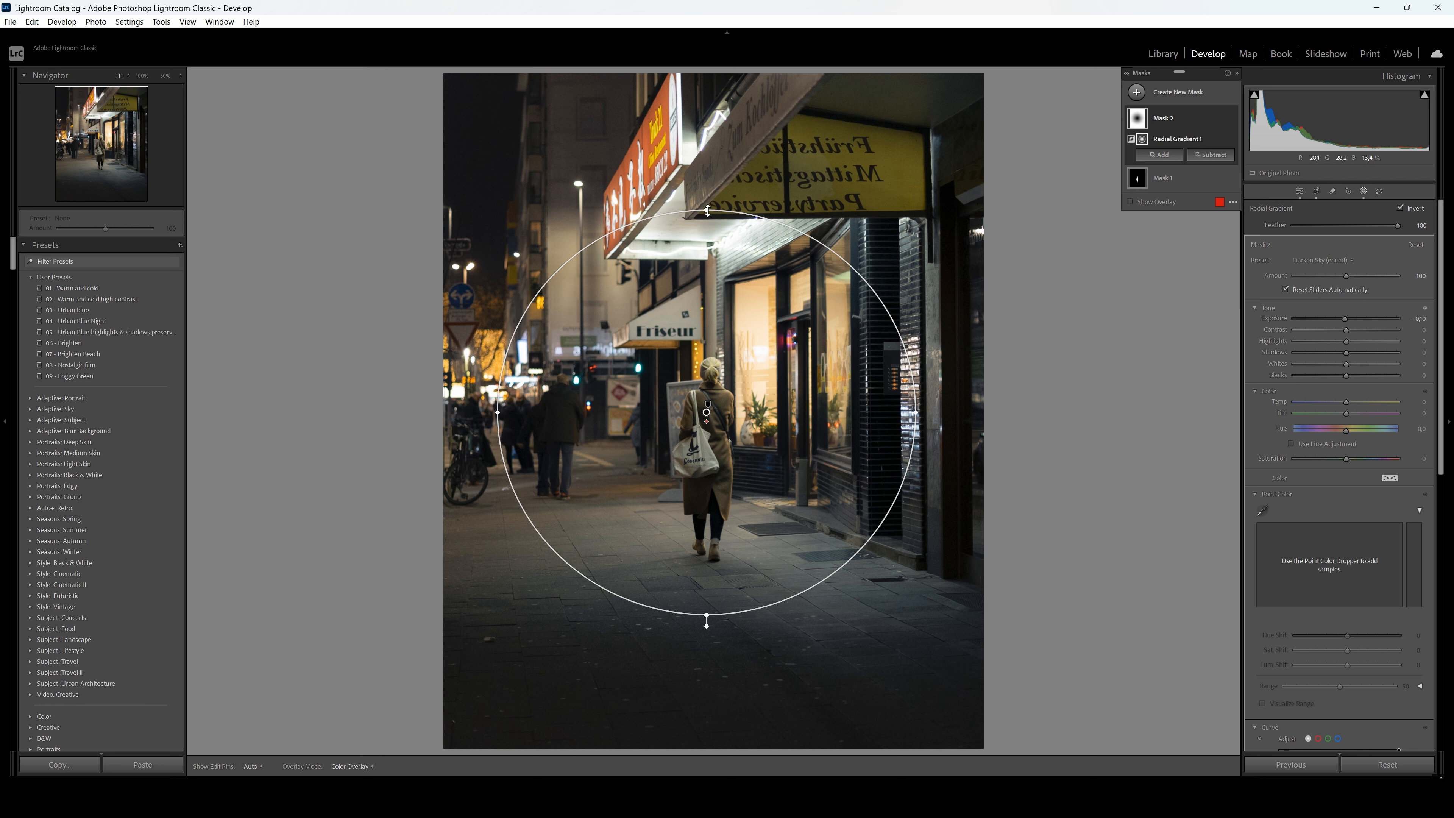
Enlarge the radial gradient around the woman and compare the photo with and without the mask
drag(707, 210, 707, 161)
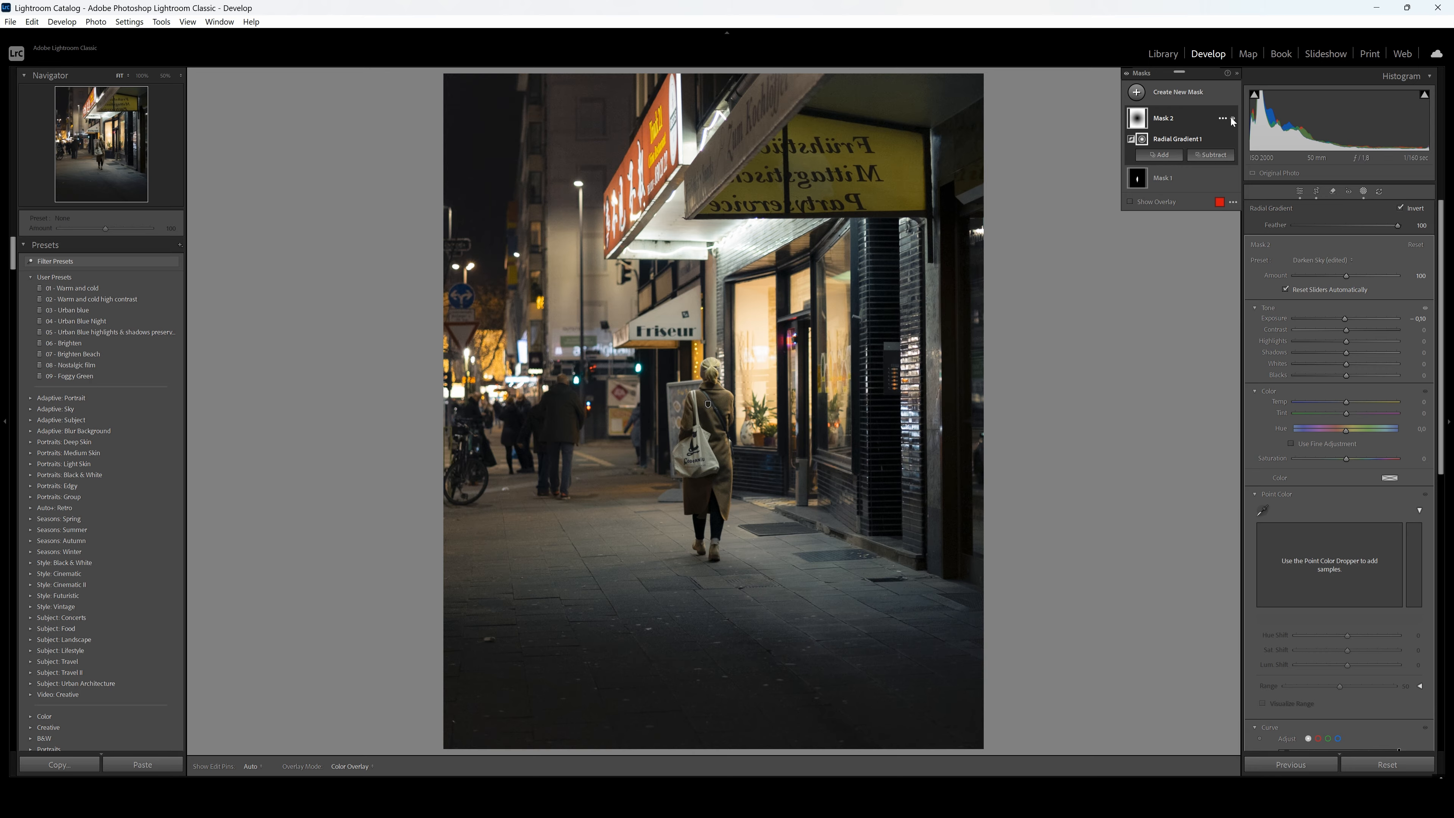
click(1234, 118)
click(1234, 118)
click(1233, 118)
click(1234, 118)
click(1233, 118)
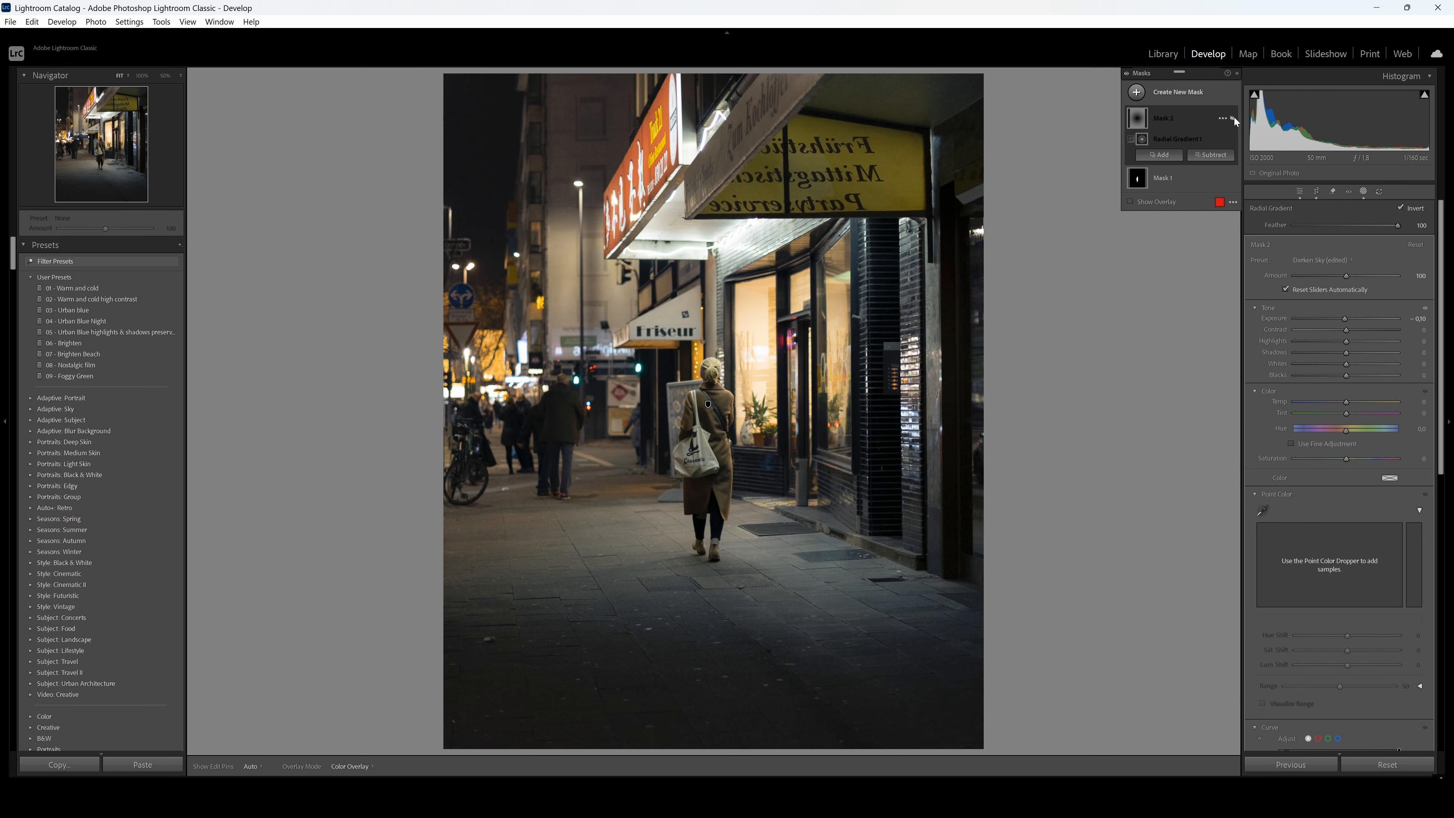
Show the mask overlay, shift the radial gradient slightly down and enlarge it until it extends beyond the photo's sides
key(o)
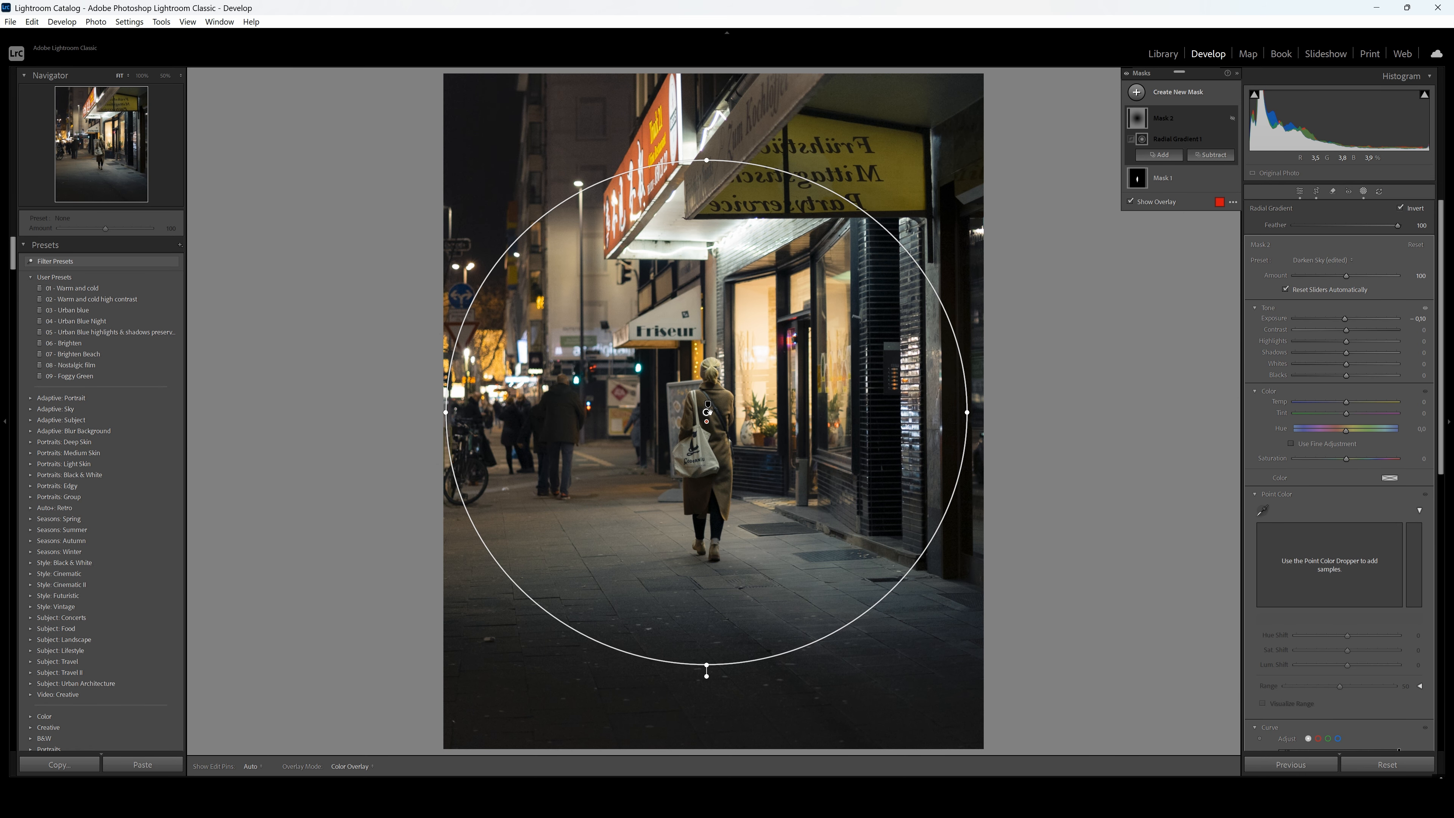
drag(709, 412, 706, 421)
drag(709, 168, 713, 112)
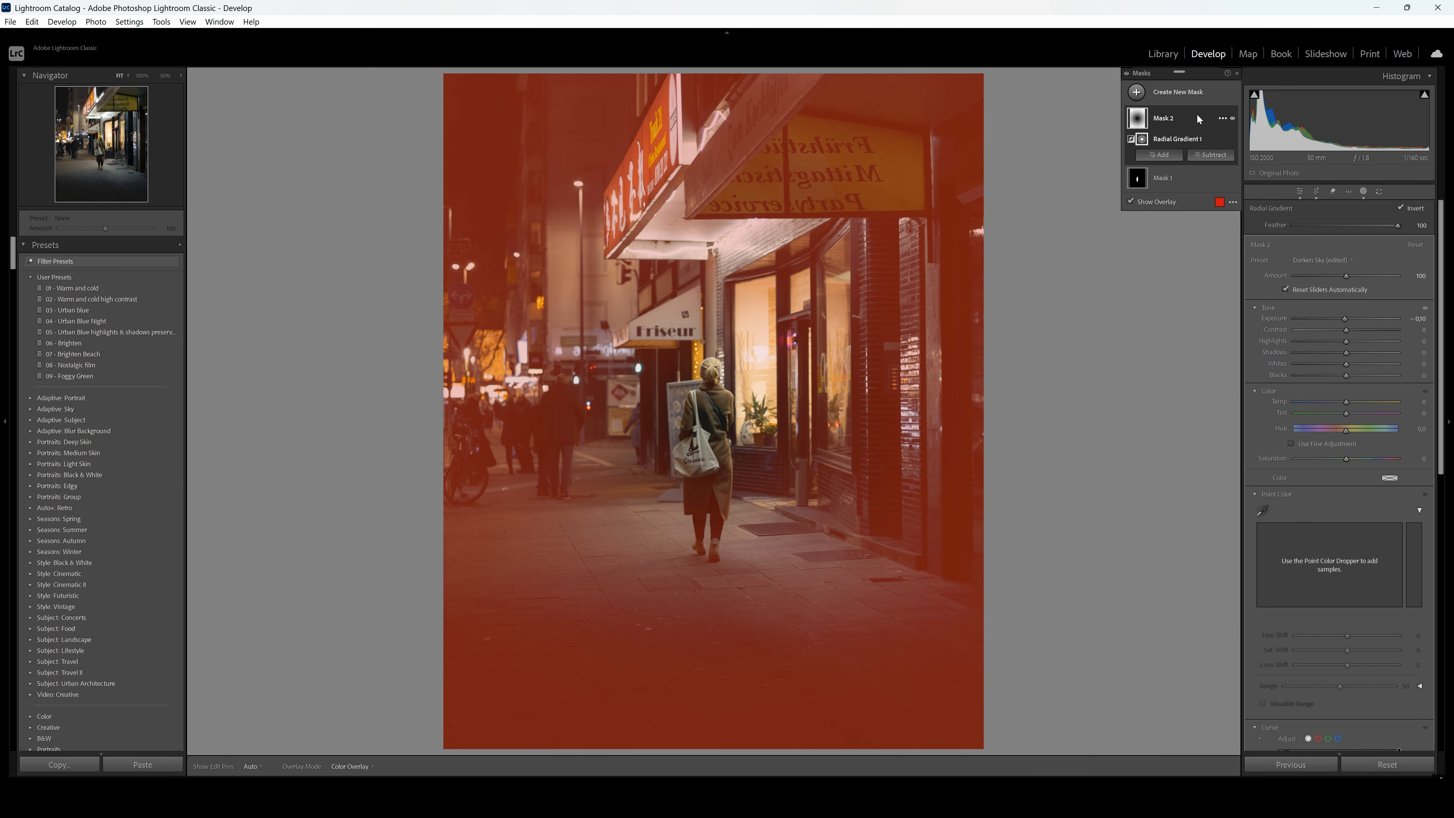
Turn off the overlay and compare the photo with the enlarged surroundings mask hidden and shown
key(o)
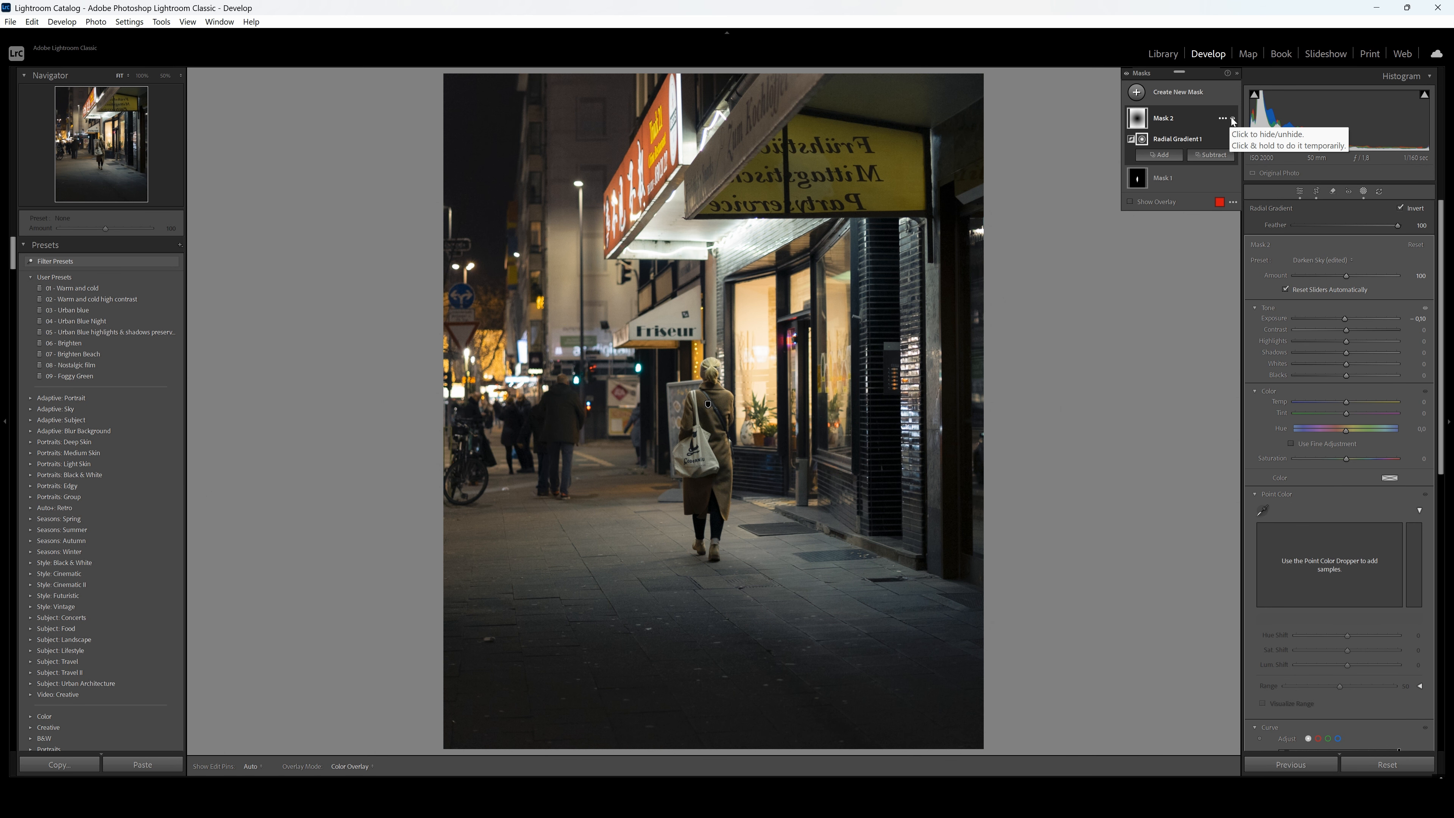
click(1231, 117)
click(1232, 117)
click(1231, 117)
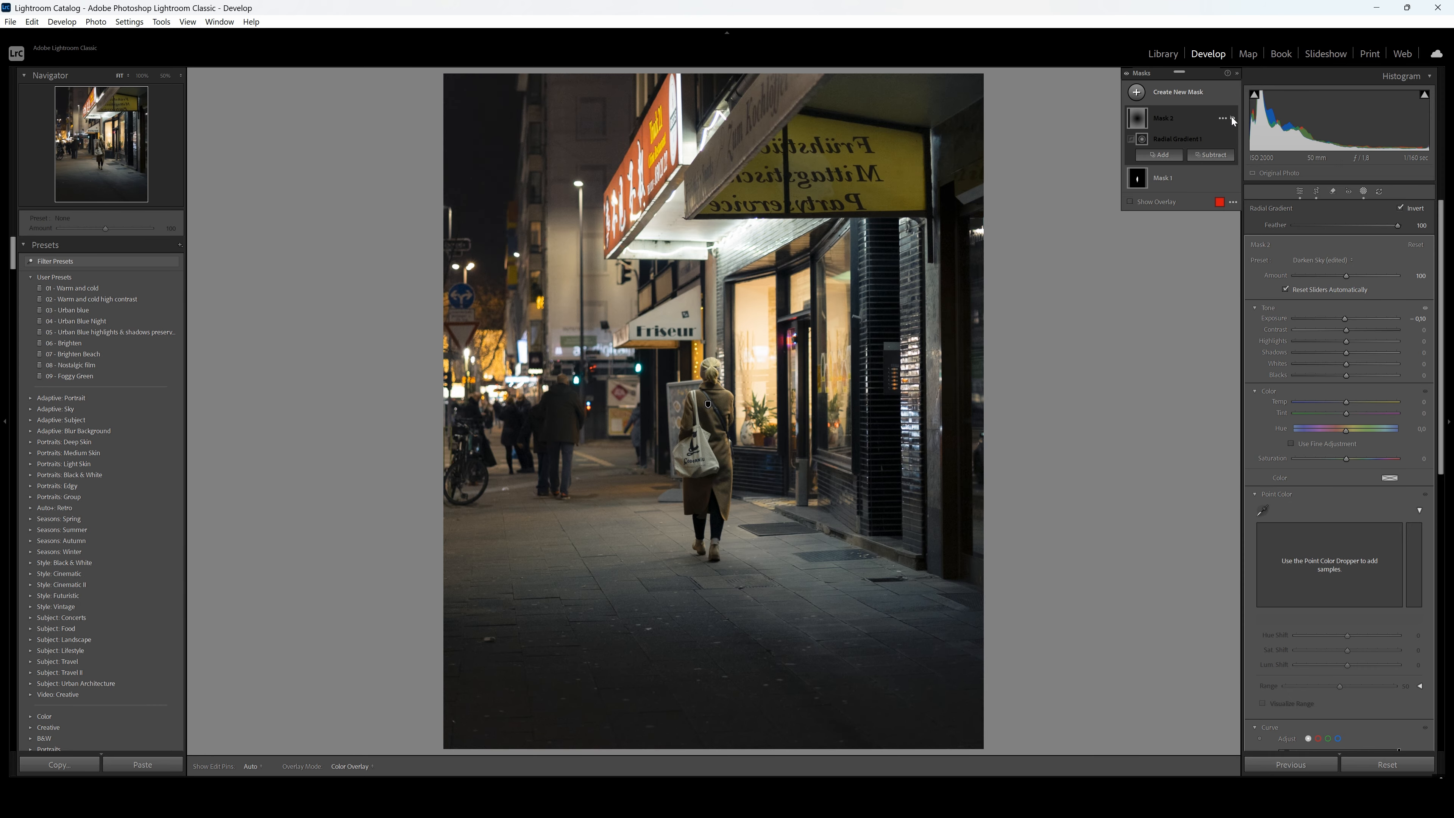
click(1231, 117)
click(1231, 117)
click(1231, 117)
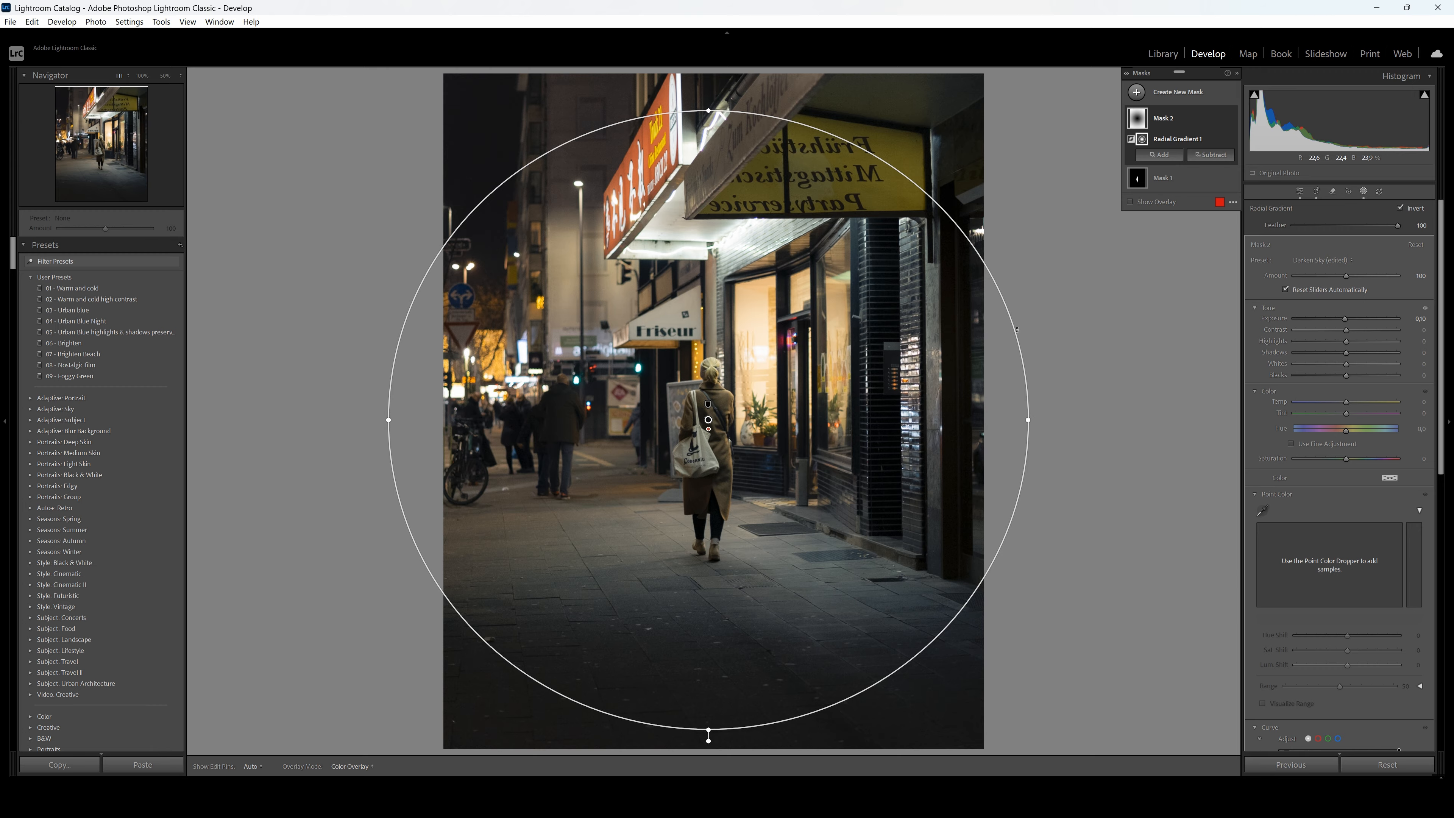
Create a new mask with an oval radial gradient and place it over the lit shop window and door
click(1176, 93)
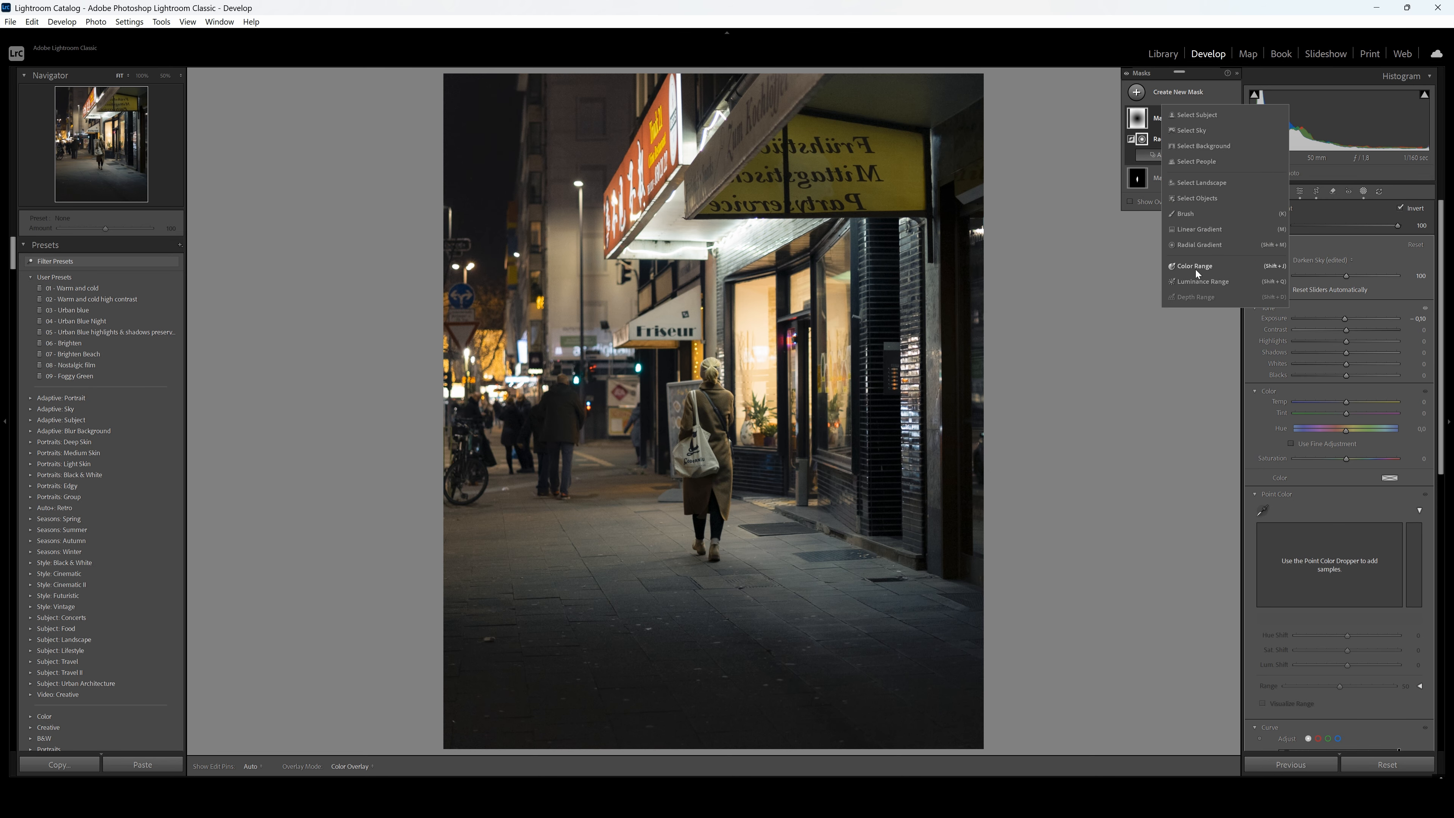
click(1185, 244)
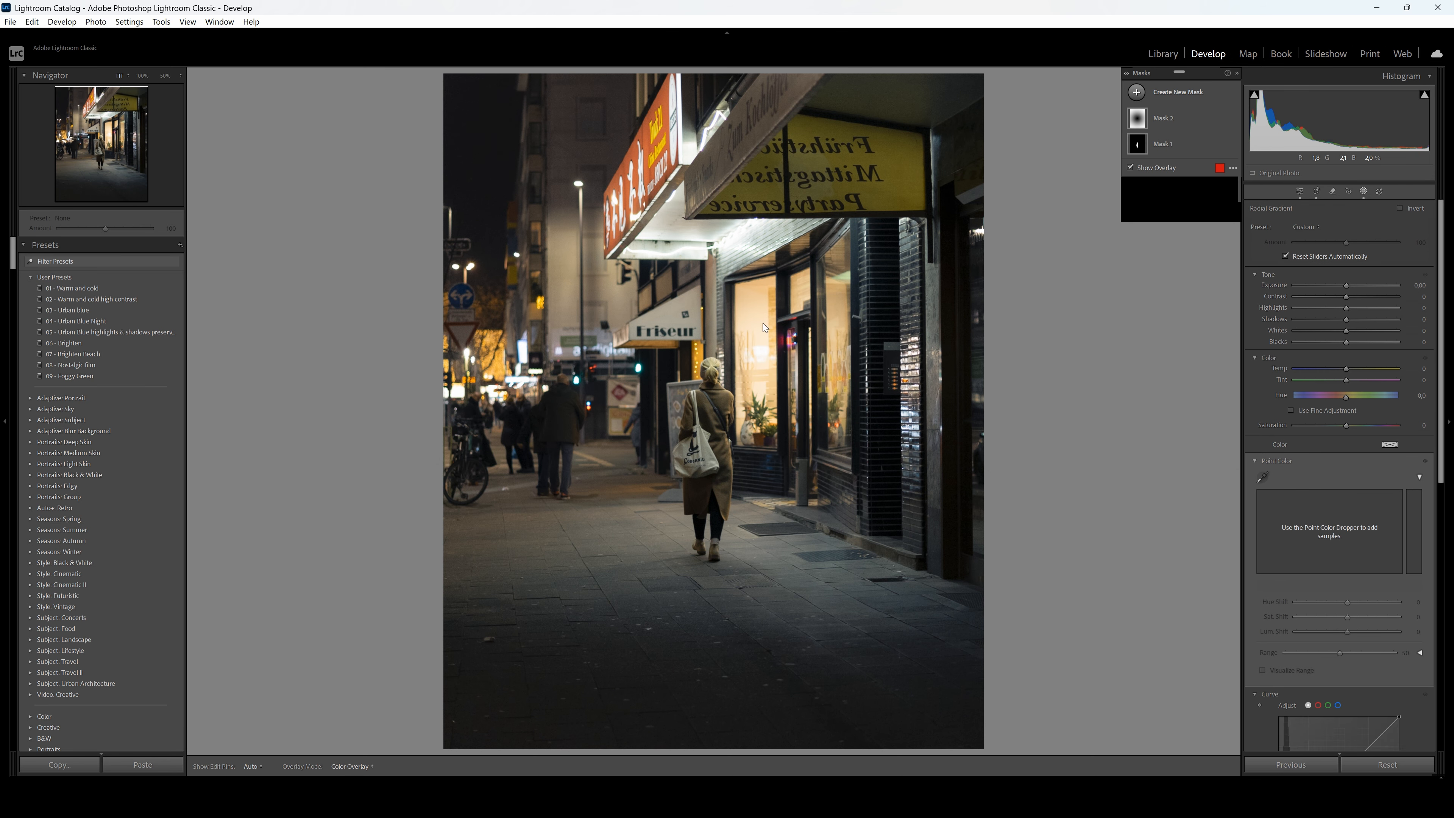
drag(836, 365, 902, 413)
drag(736, 288, 777, 342)
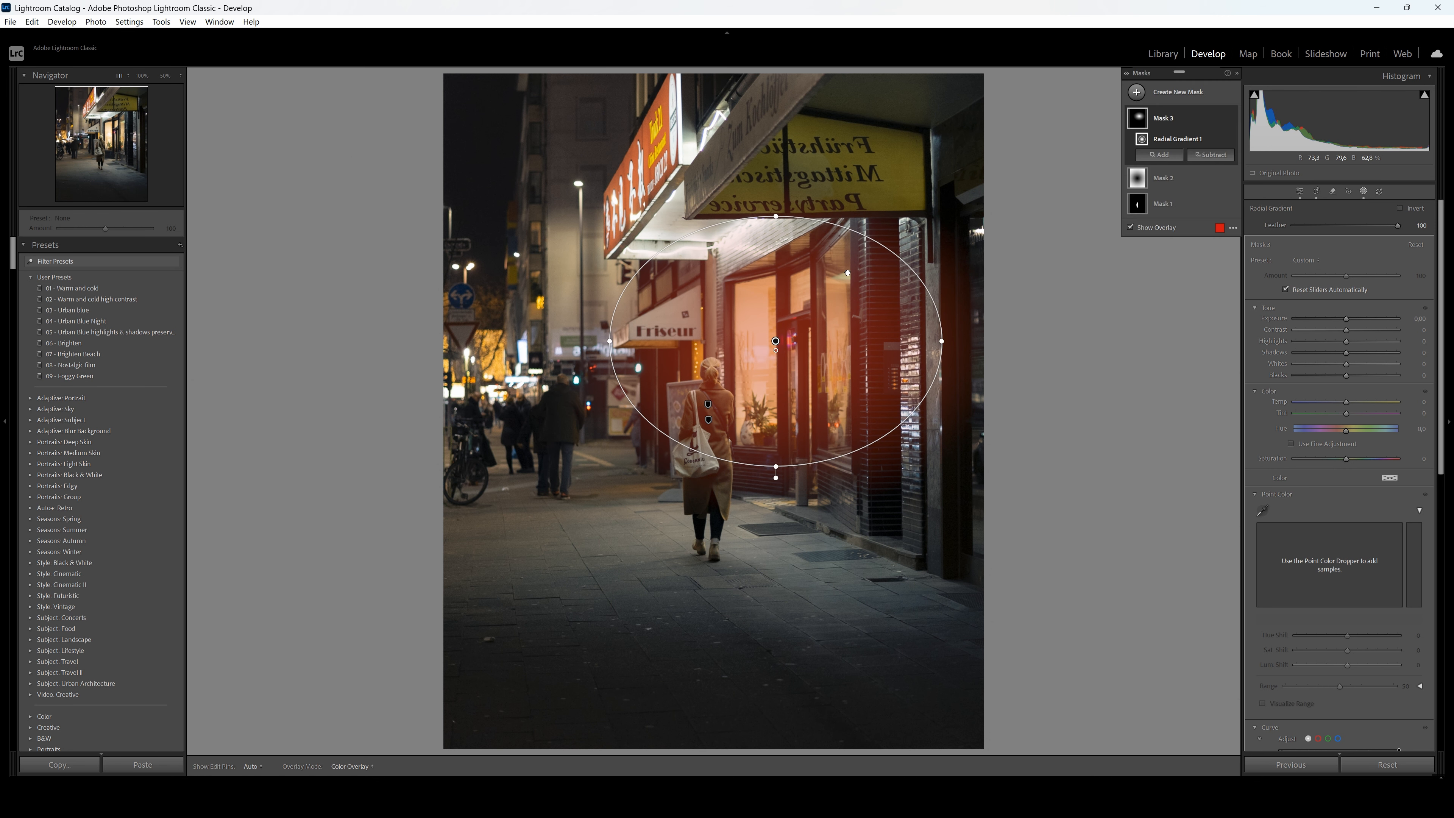
Enlarge the shop window gradient slightly, shift it towards the door, and check its coverage with the overlay
drag(776, 219, 776, 206)
drag(776, 338, 783, 346)
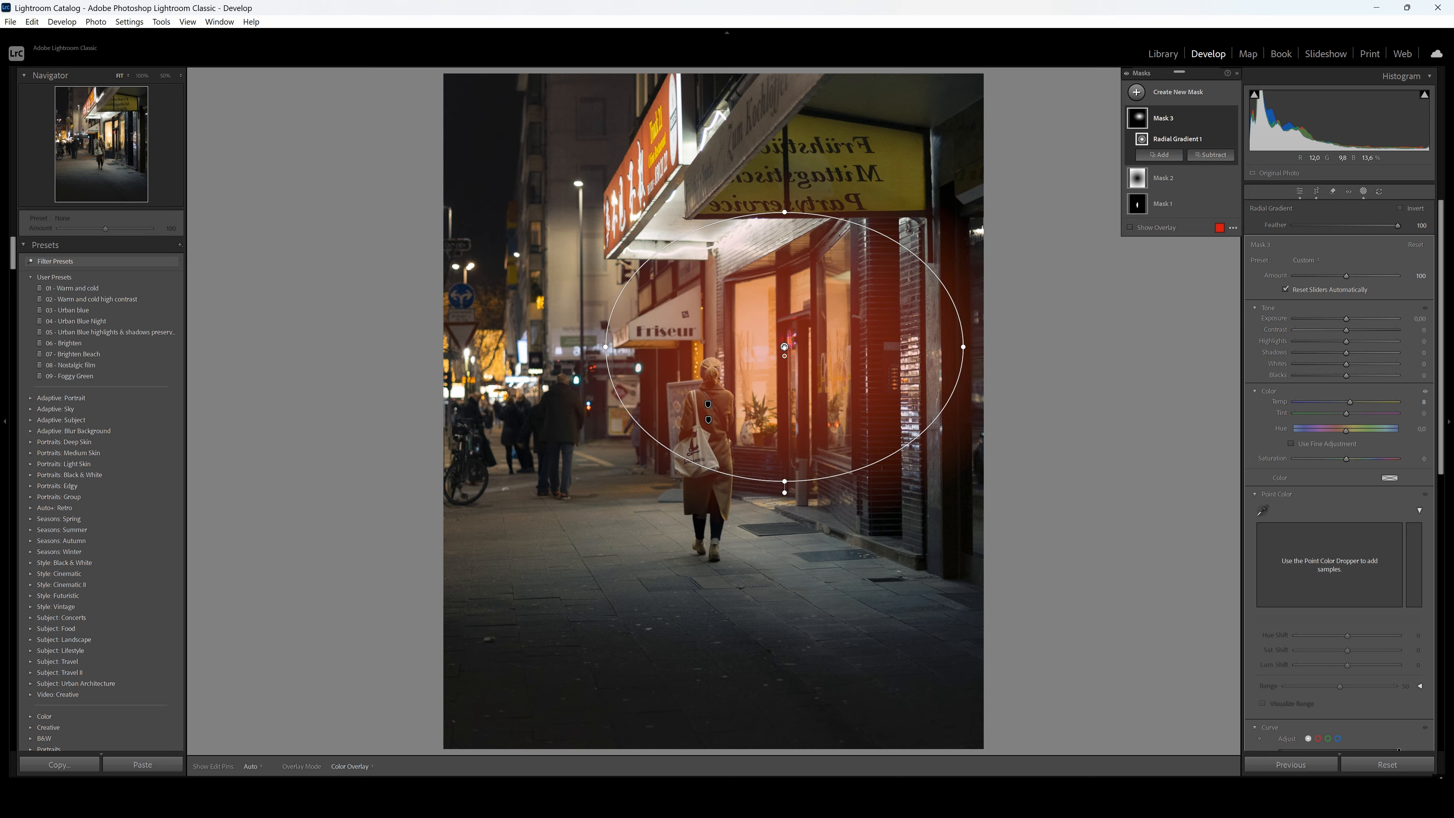
drag(784, 346, 796, 353)
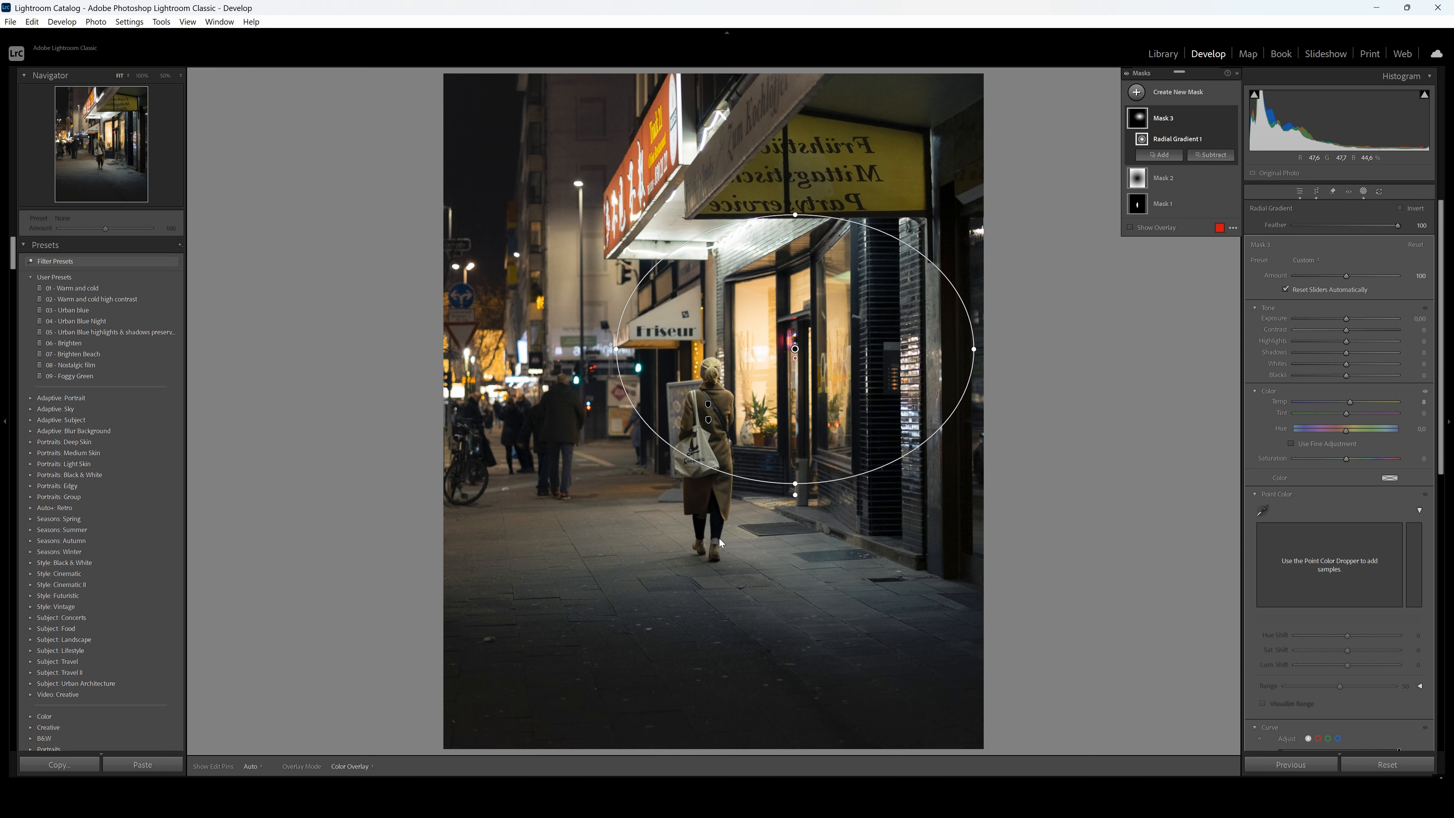
key(o)
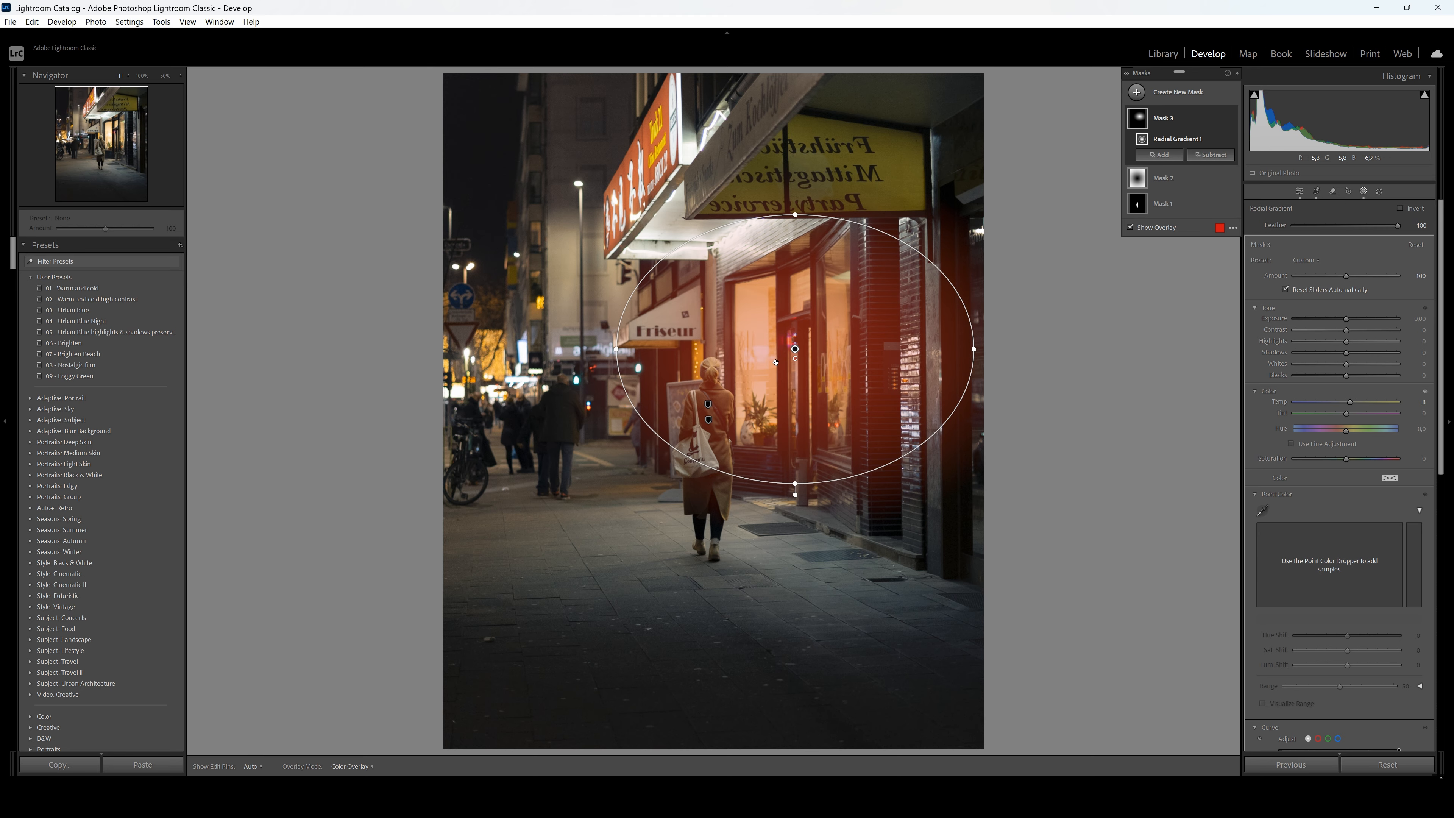
key(o)
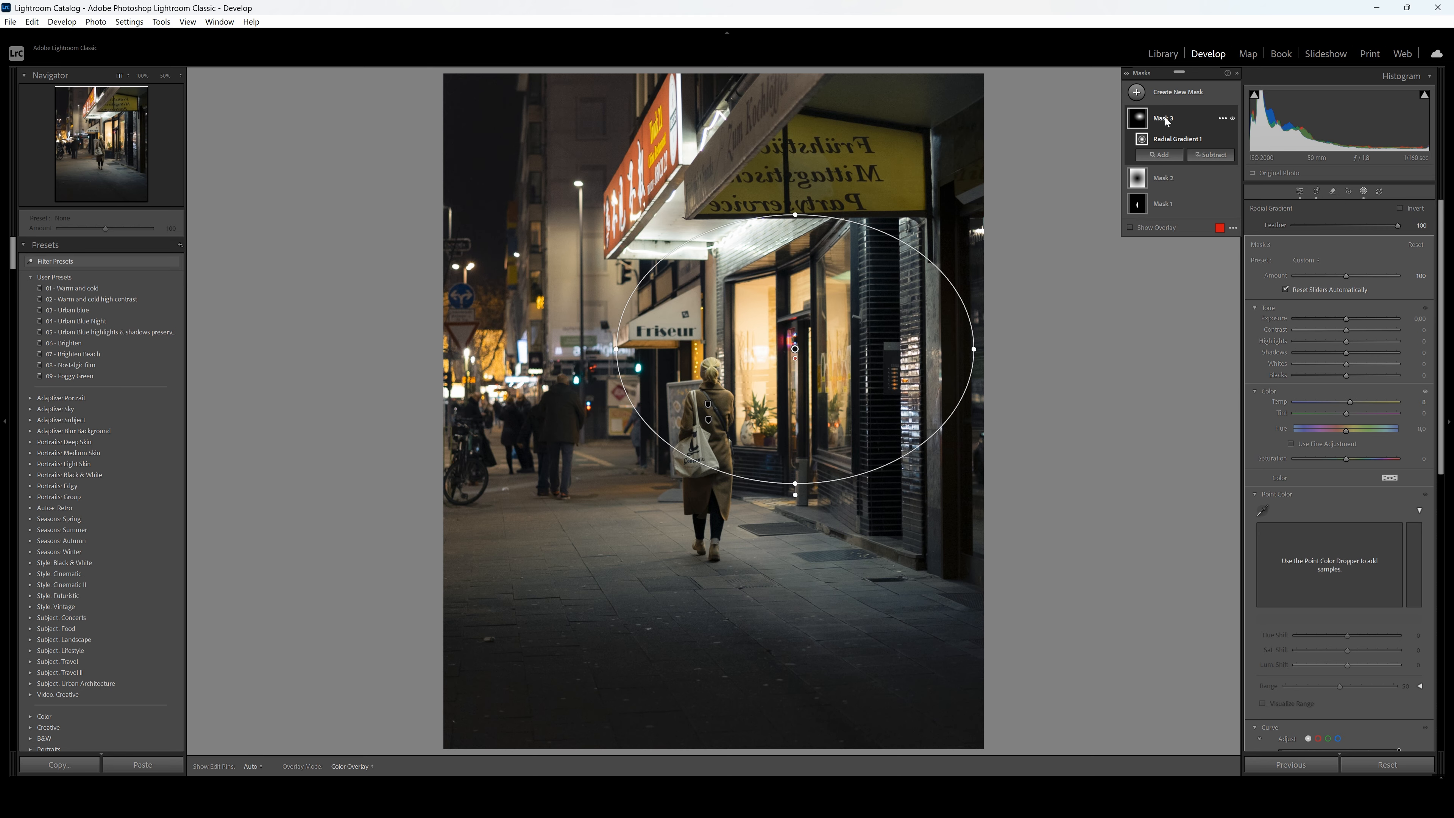
Subtract the woman from the shop window mask with an object selection brushed over her
click(1213, 156)
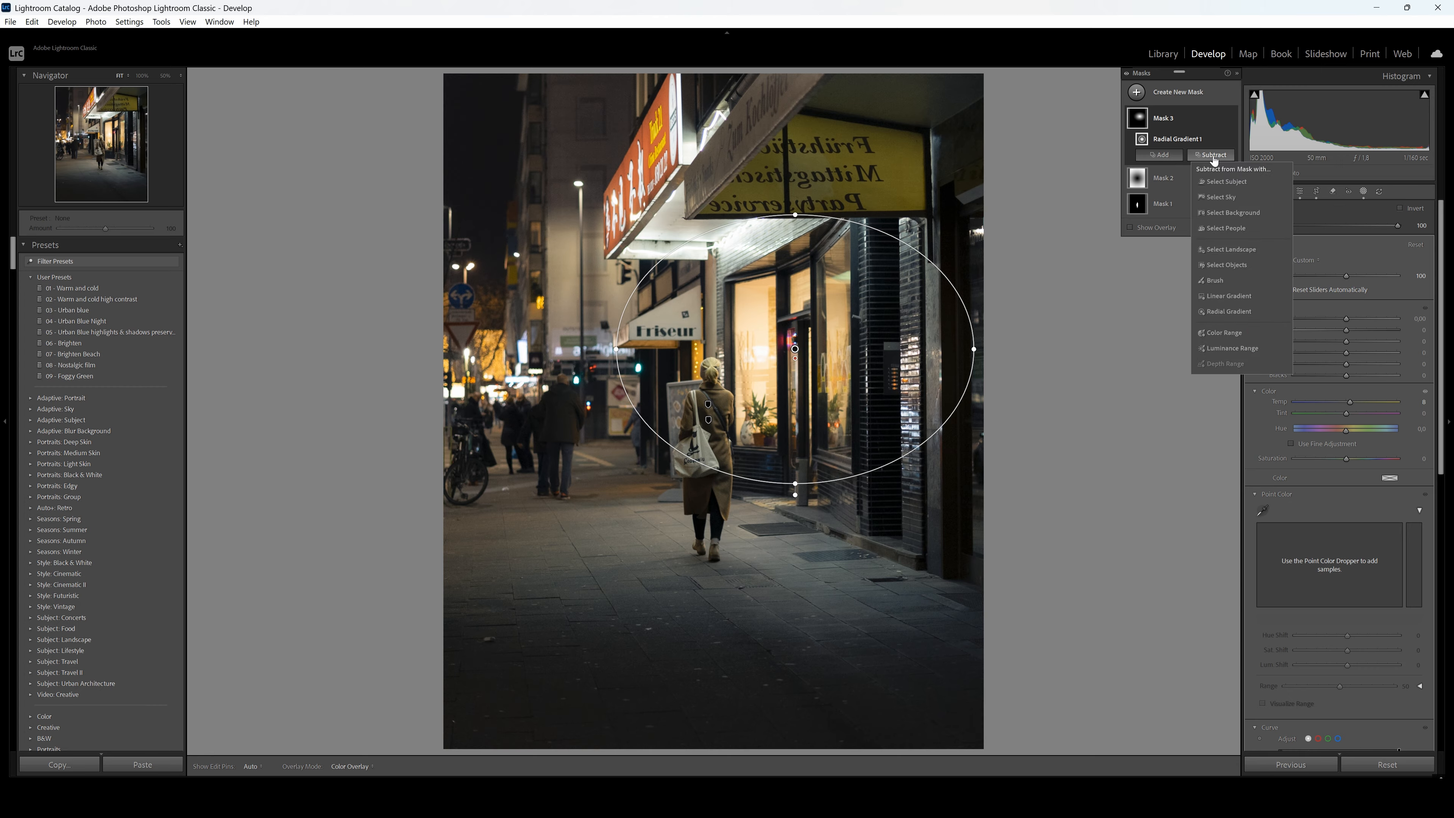
click(1224, 265)
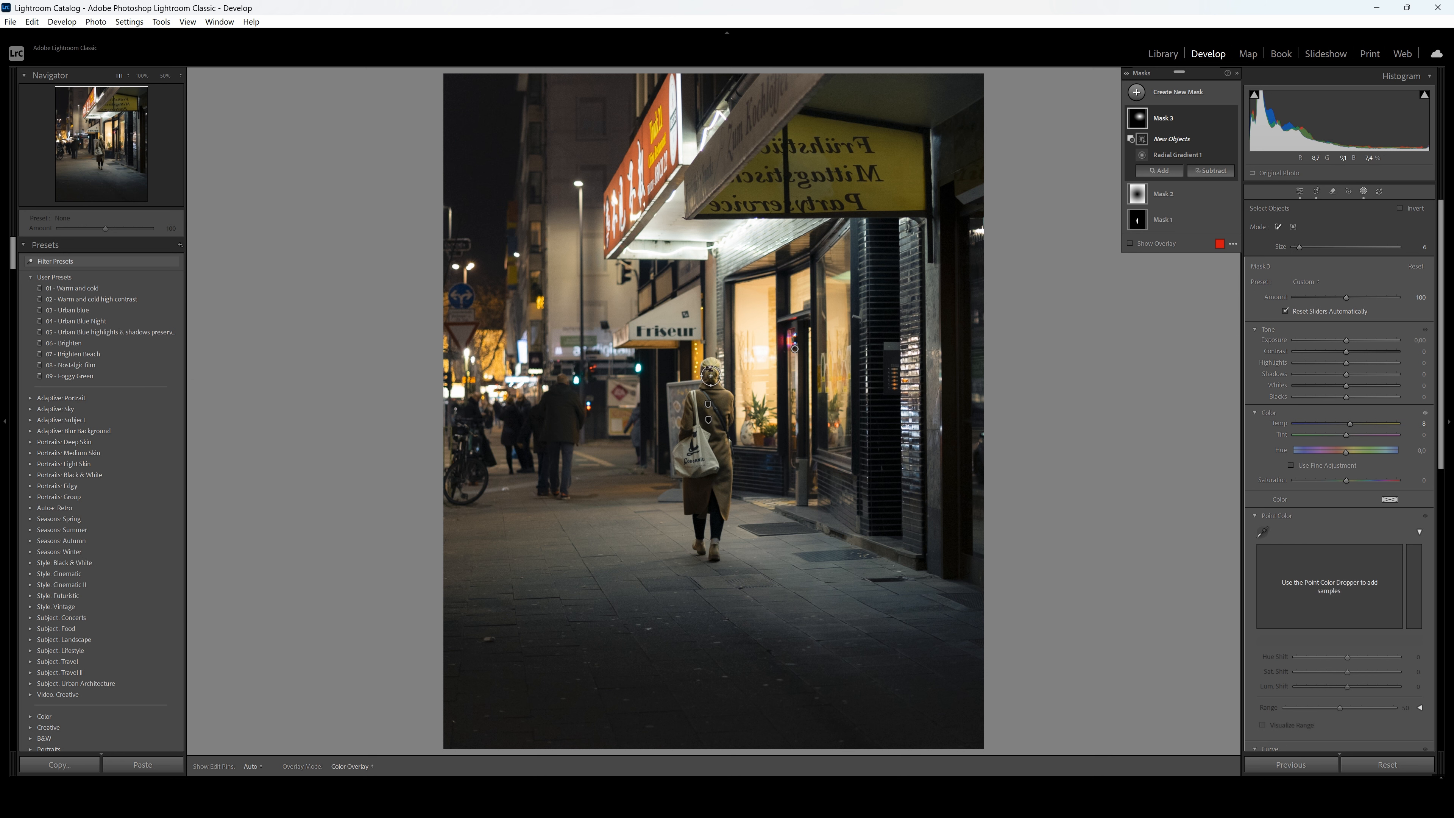
mouse_move(710, 357)
mouse_down()
mouse_move(692, 400)
mouse_move(688, 548)
mouse_move(716, 530)
mouse_move(742, 424)
mouse_move(712, 367)
mouse_move(674, 461)
mouse_up()
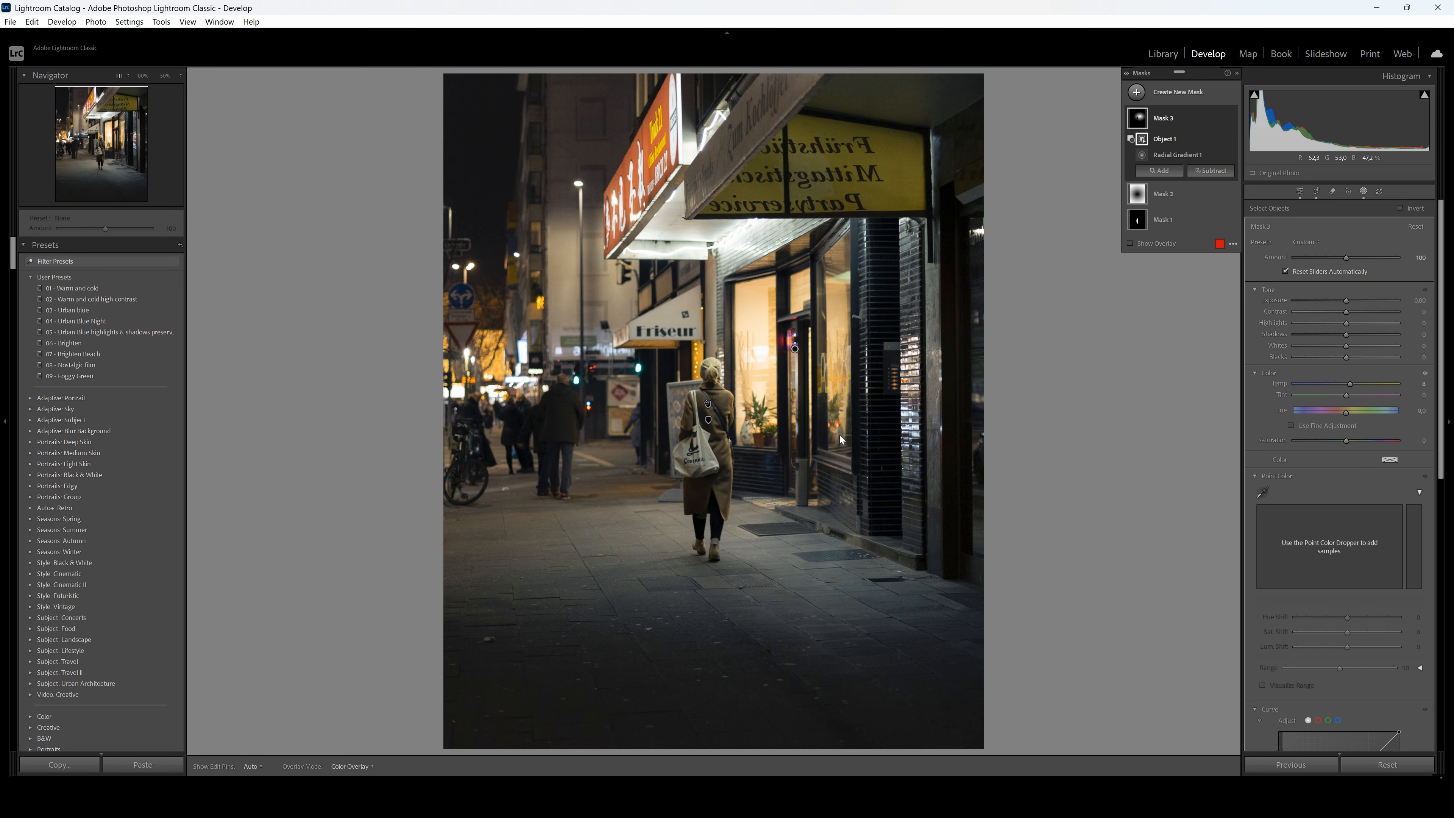
Show the shop window mask's overlay and switch its display mode to White on Black
key(o)
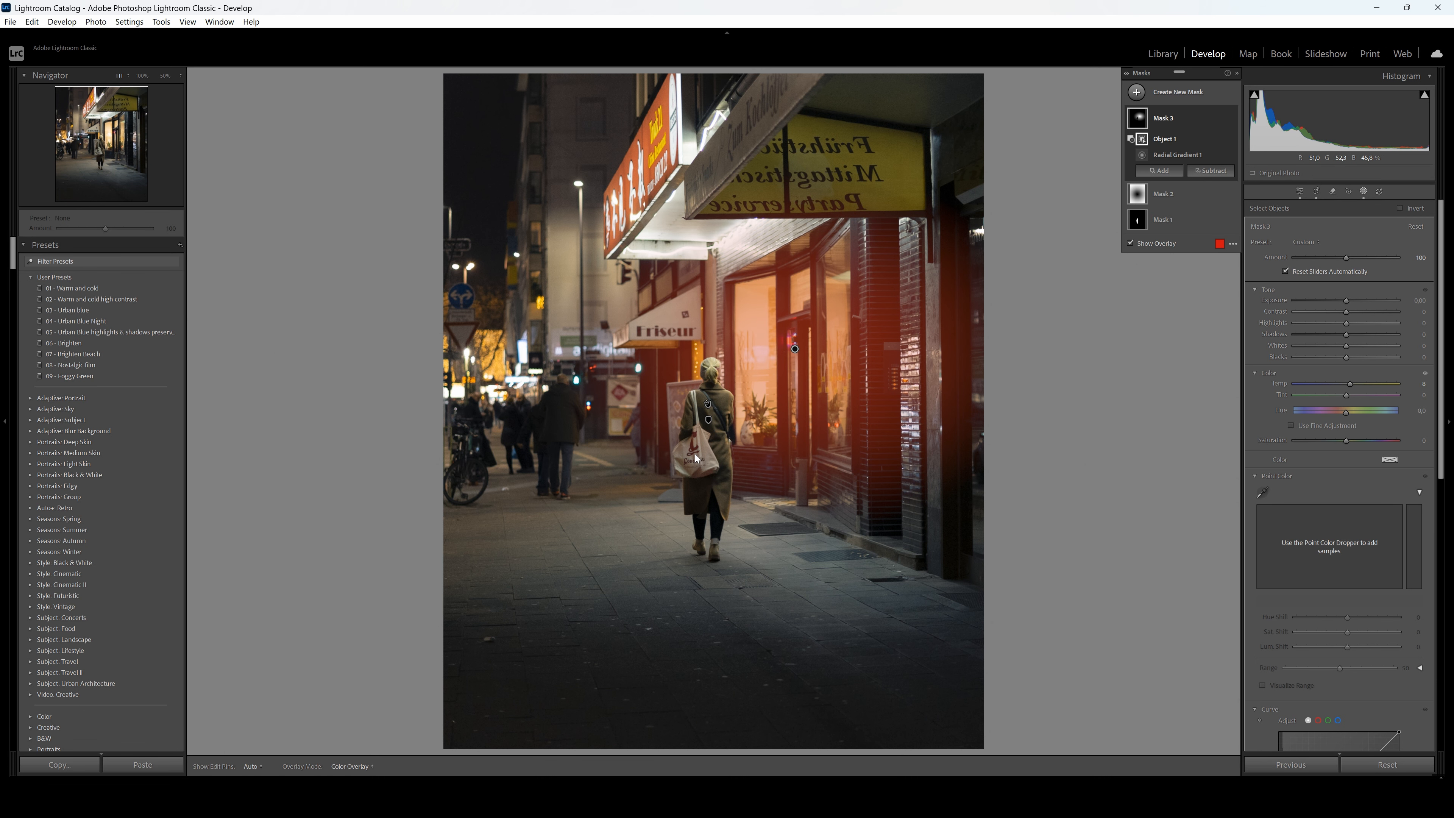
click(1233, 243)
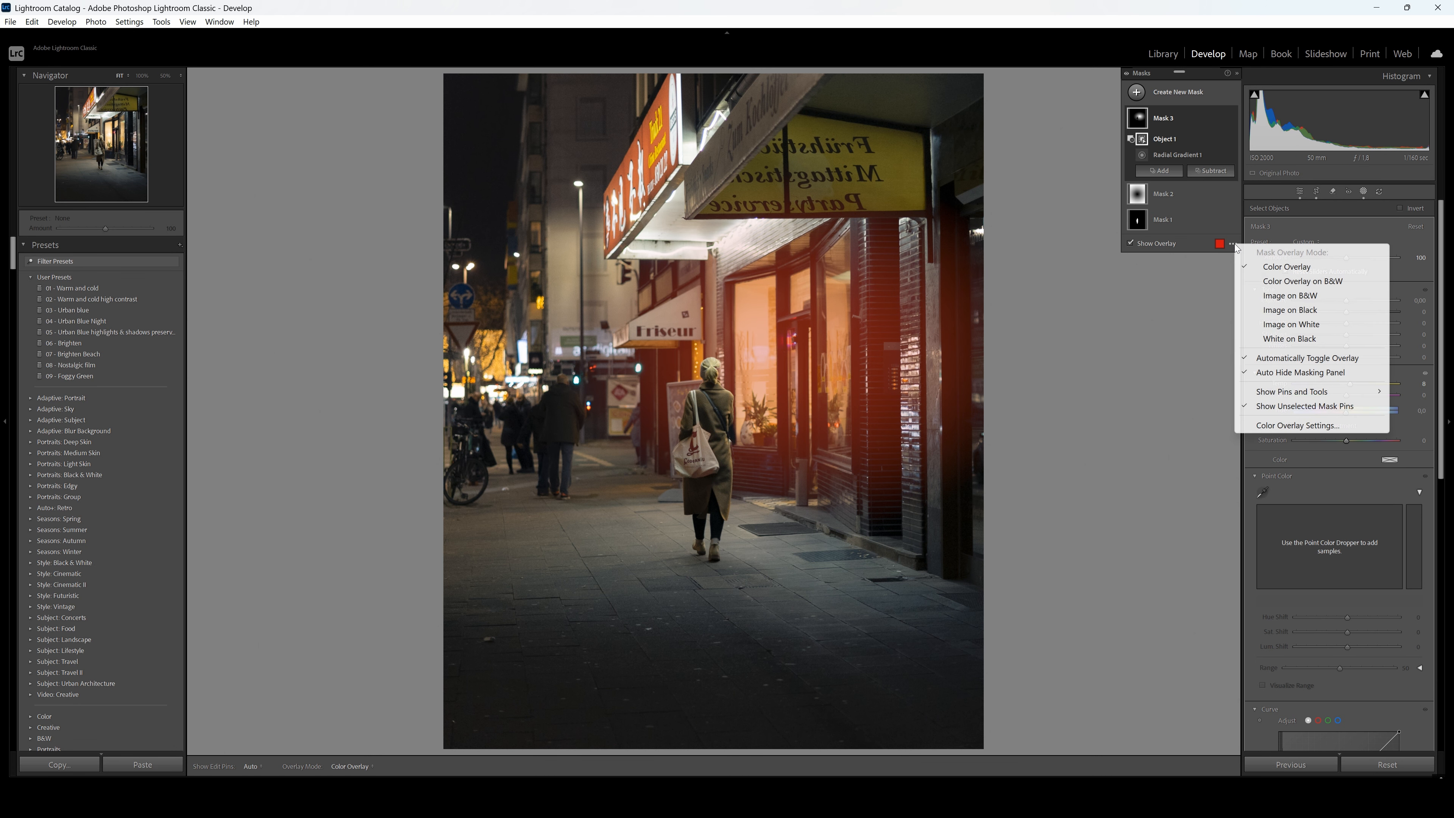
click(1295, 338)
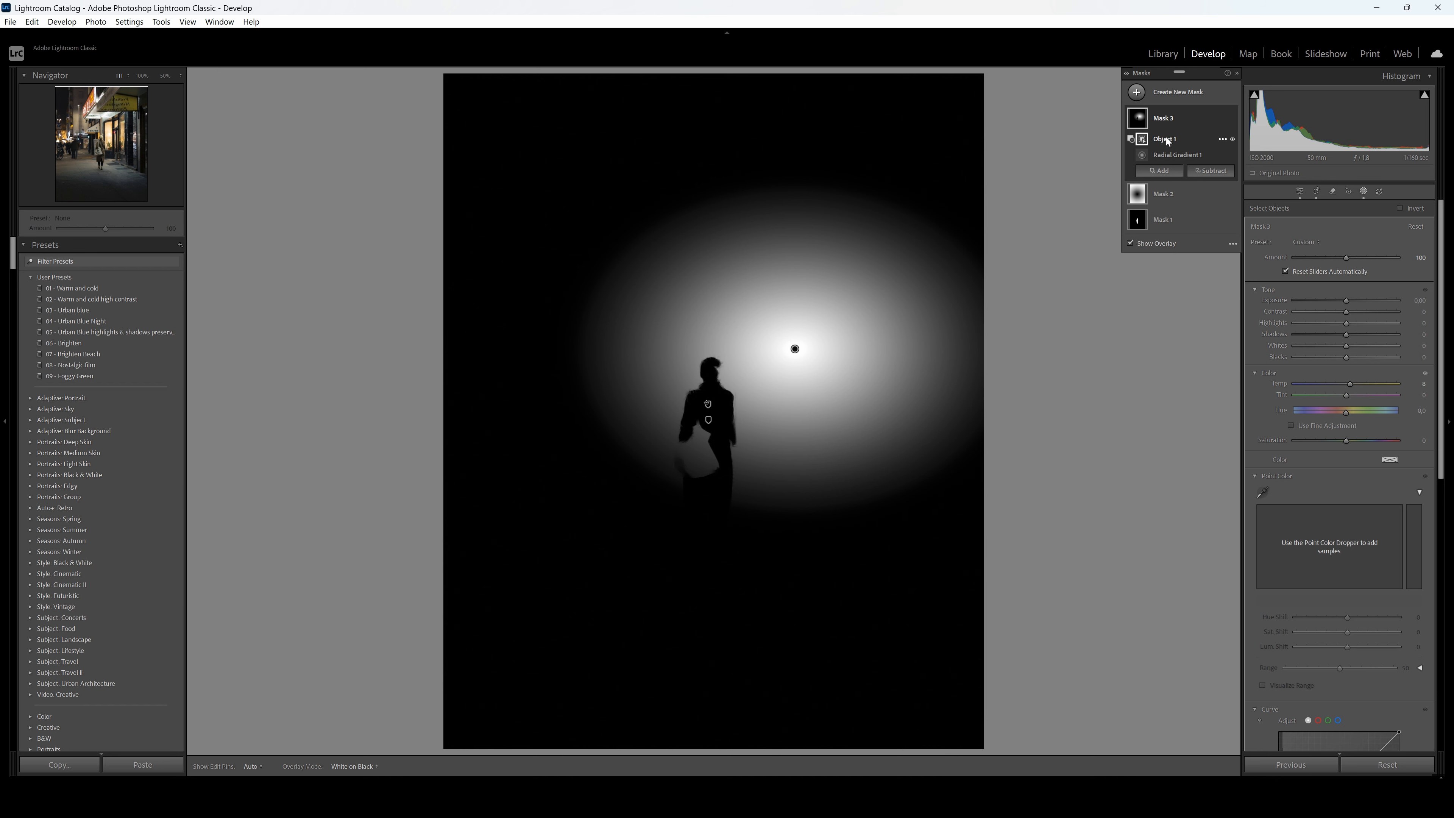
Add a subtracting brush to the shop window mask and paint out the woman's tote bag at 100% zoom
click(1206, 173)
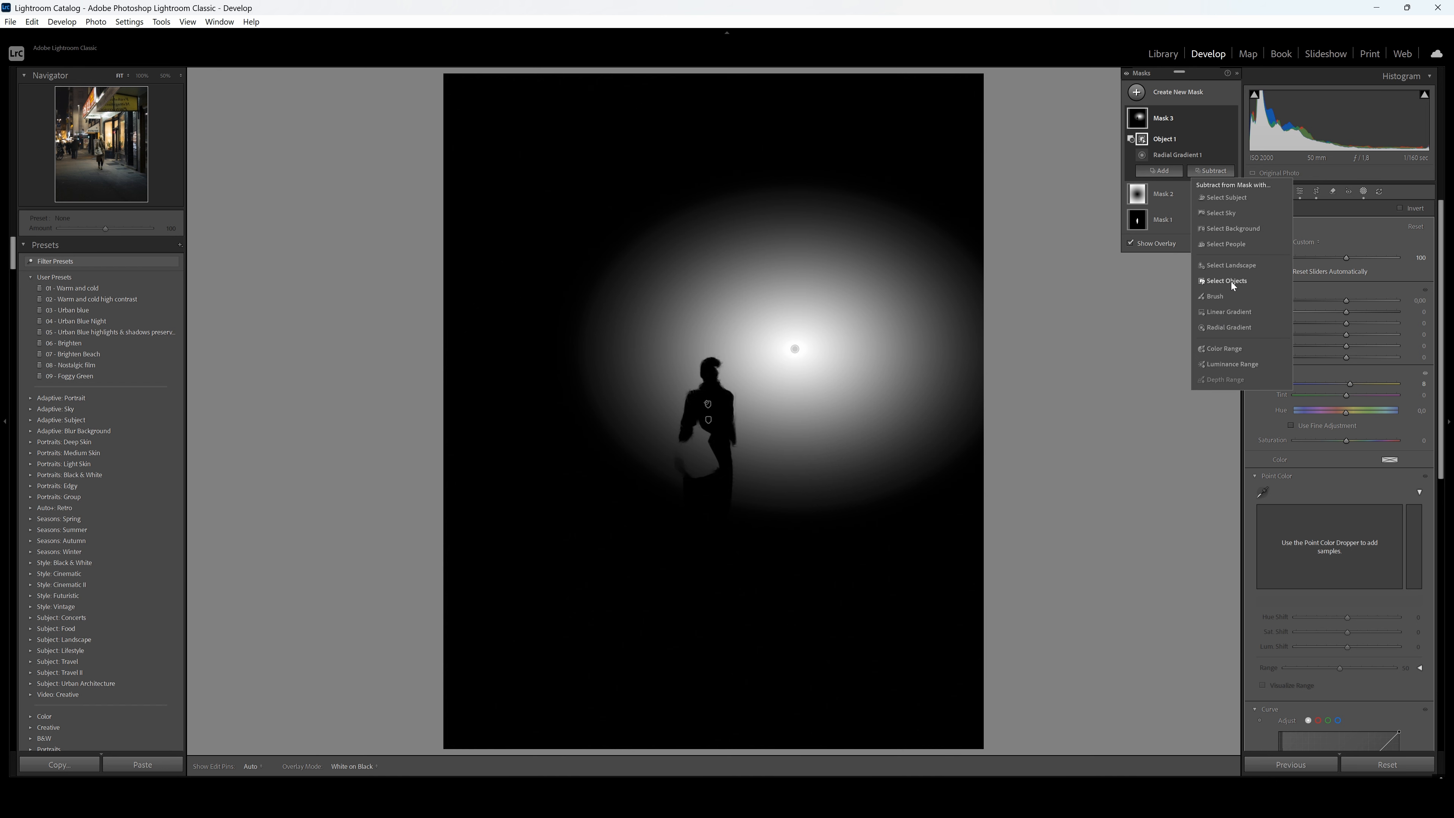
click(1221, 295)
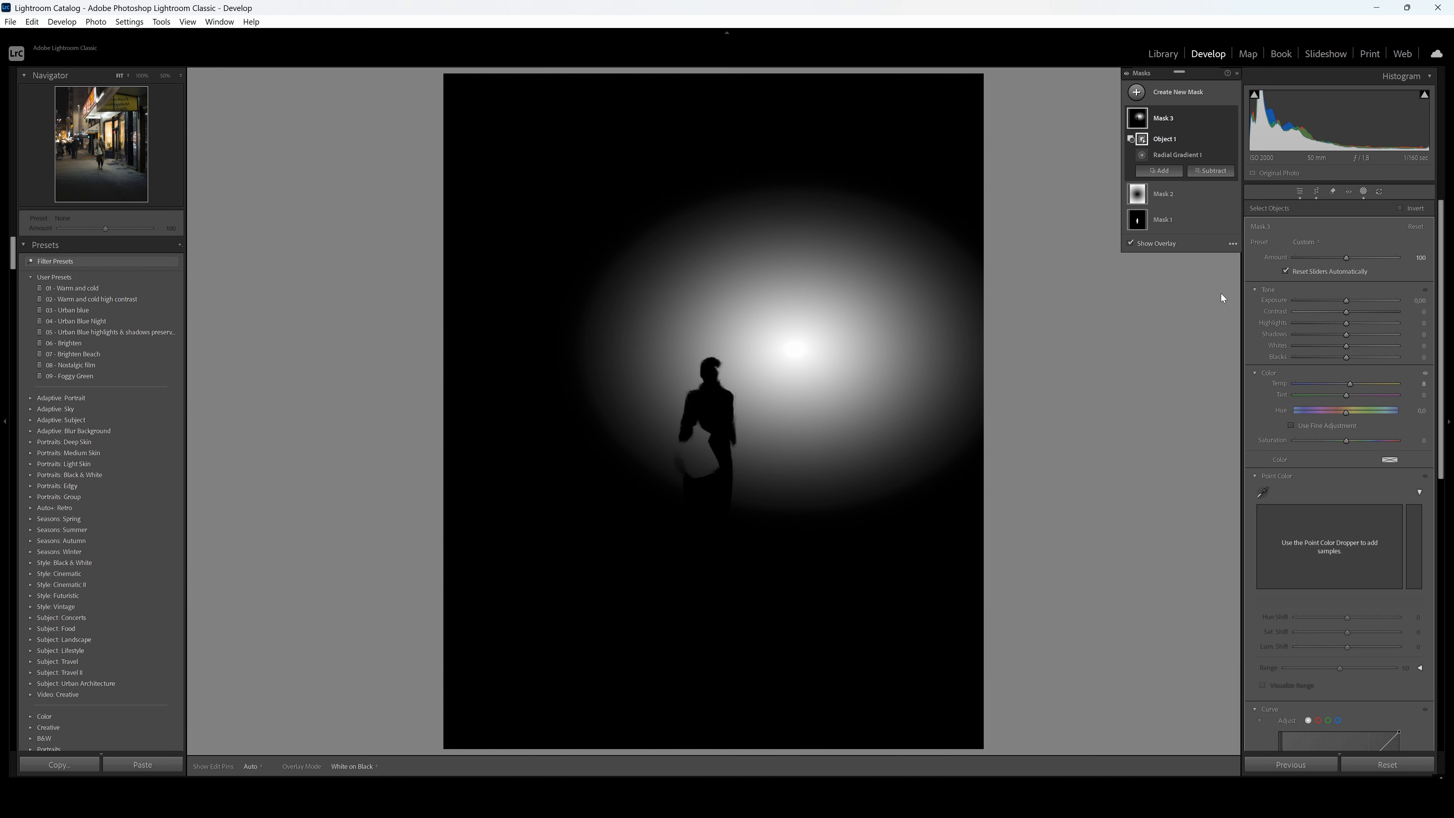
click(101, 152)
scroll(711, 332, down, 1)
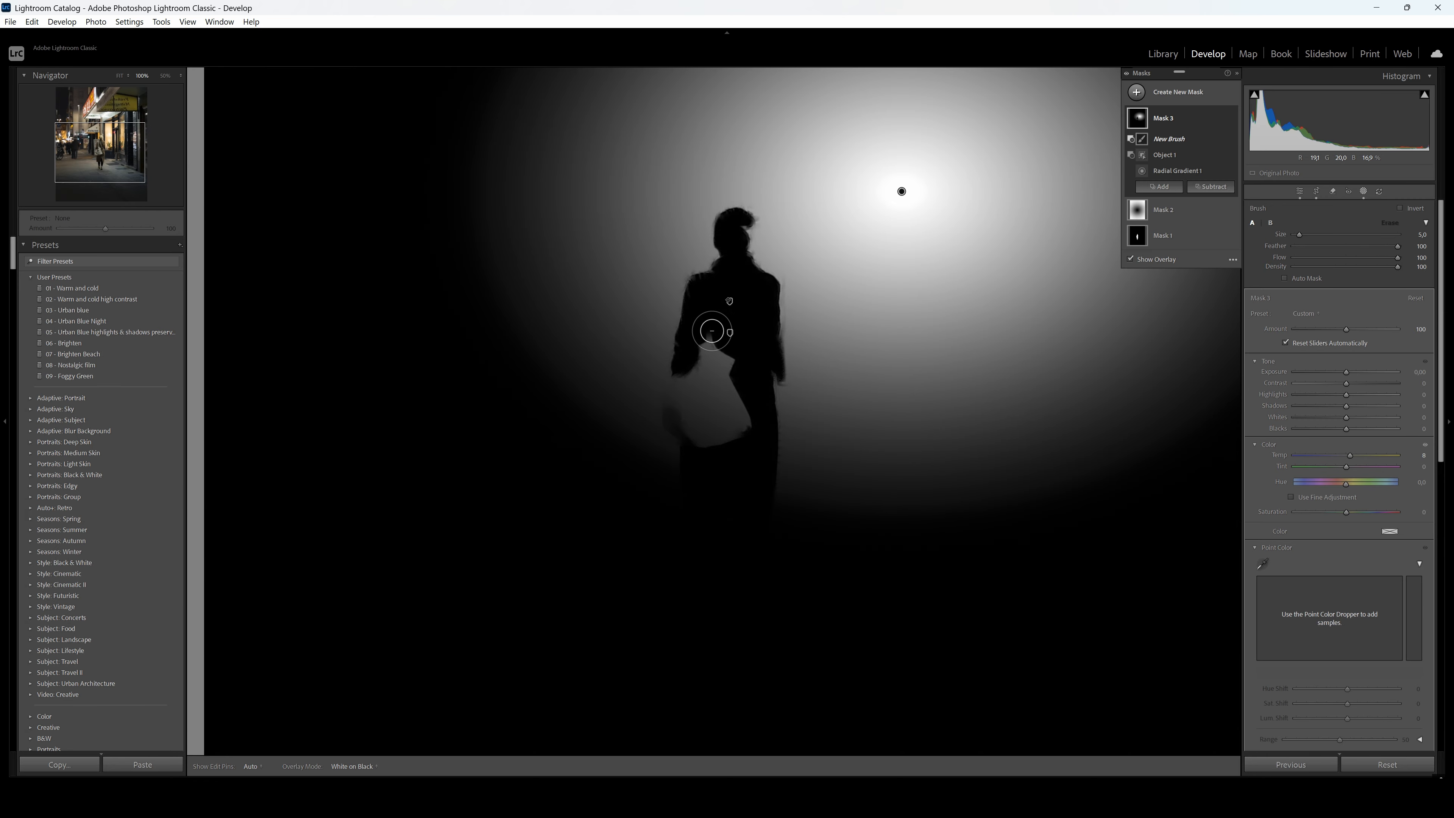
key(h)
mouse_move(732, 416)
mouse_down()
mouse_move(723, 404)
mouse_move(742, 435)
mouse_move(721, 436)
mouse_move(713, 339)
mouse_move(707, 432)
mouse_move(698, 357)
mouse_move(698, 438)
mouse_up()
key(h)
Reduce the brush size to 4 and paint out the remaining edge of the tote bag from the mask
scroll(688, 388, down, 1)
scroll(688, 388, down, 1)
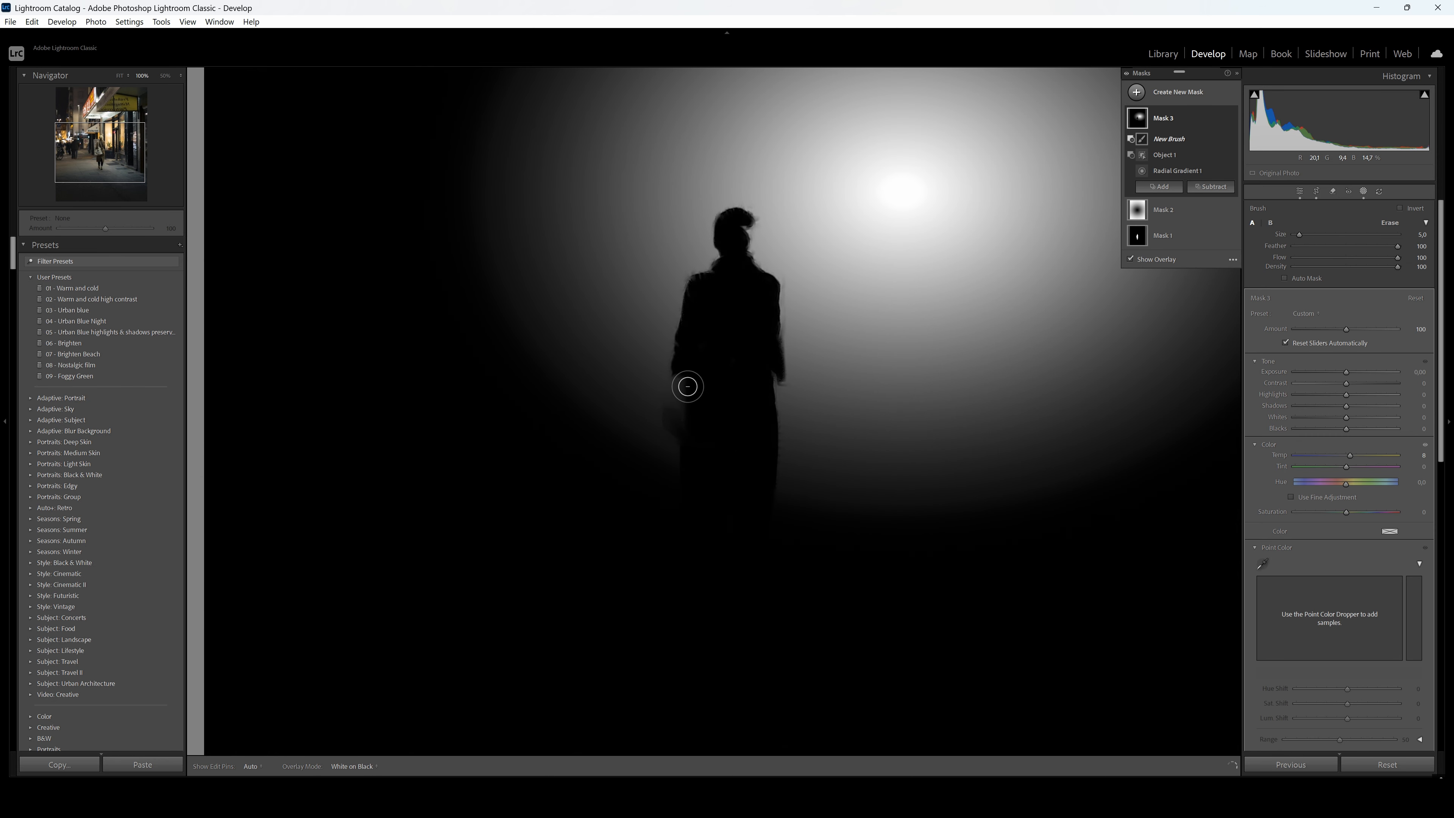
key(h)
mouse_move(692, 441)
mouse_down()
mouse_move(684, 377)
mouse_move(684, 404)
mouse_move(687, 392)
mouse_up()
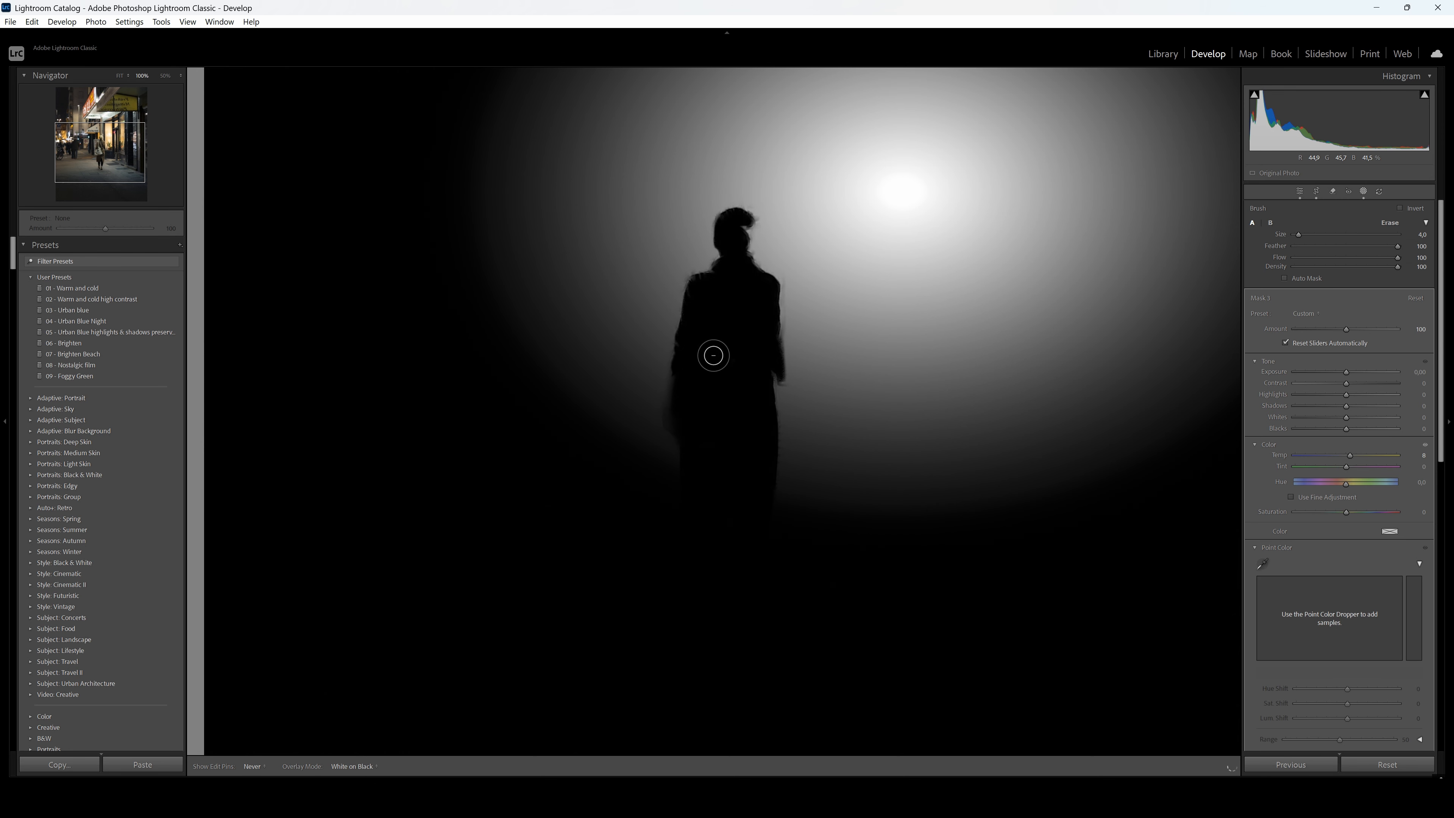
key(h)
drag(102, 154, 103, 155)
key(z)
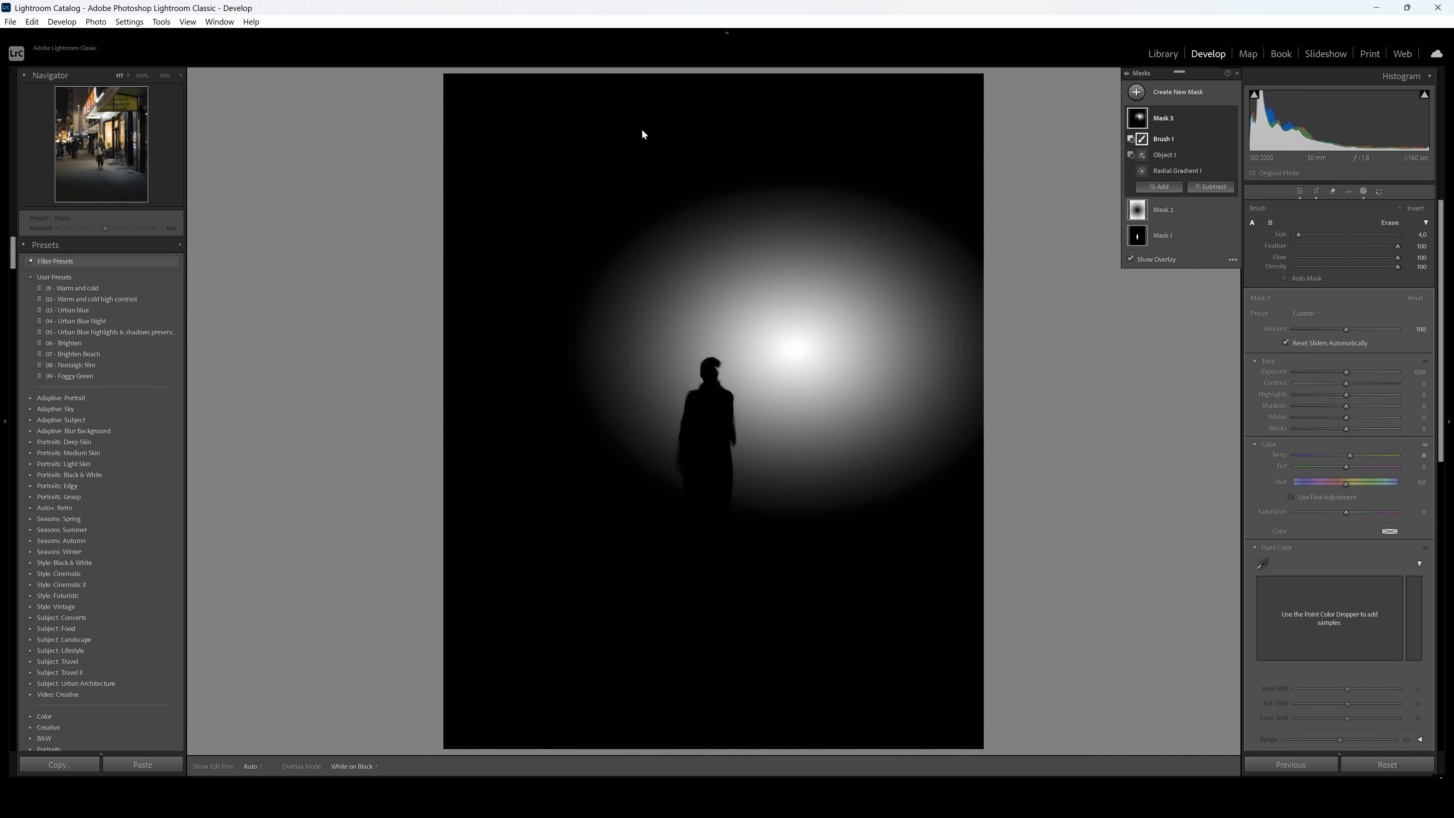
Switch the mask display mode back to Color Overlay, hide the overlay and close the masking tool
click(1233, 260)
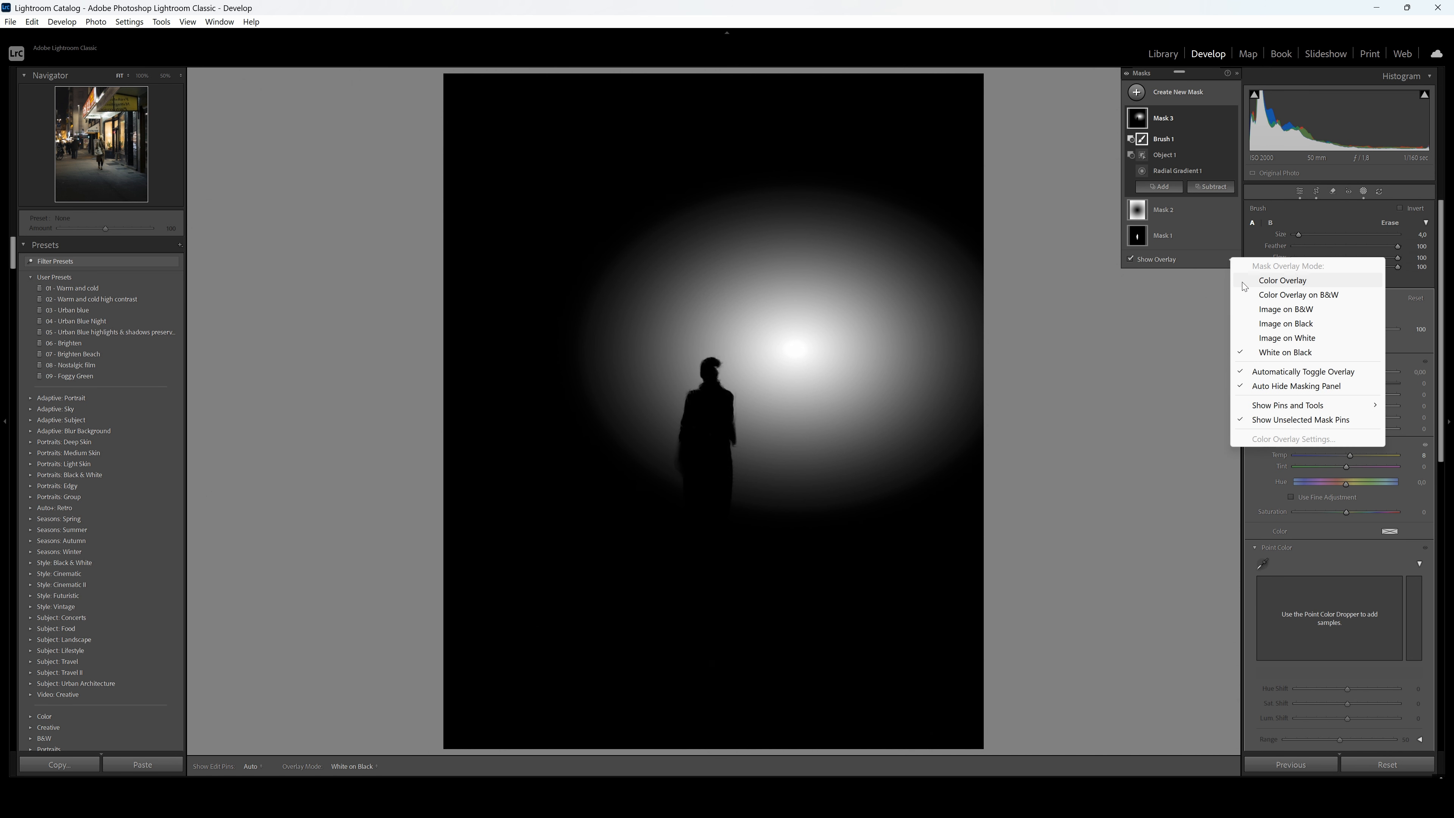
click(1289, 281)
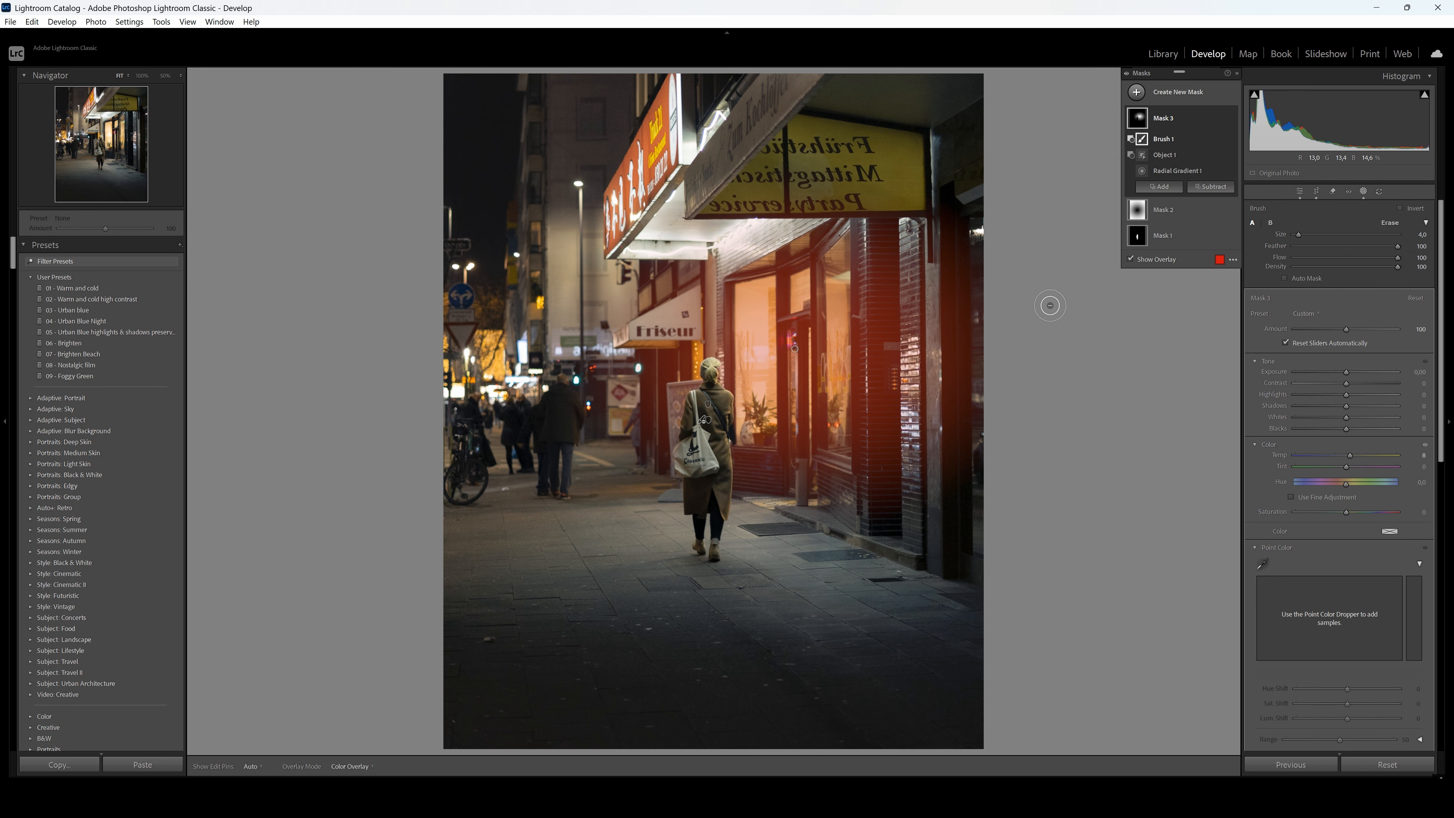
key(o)
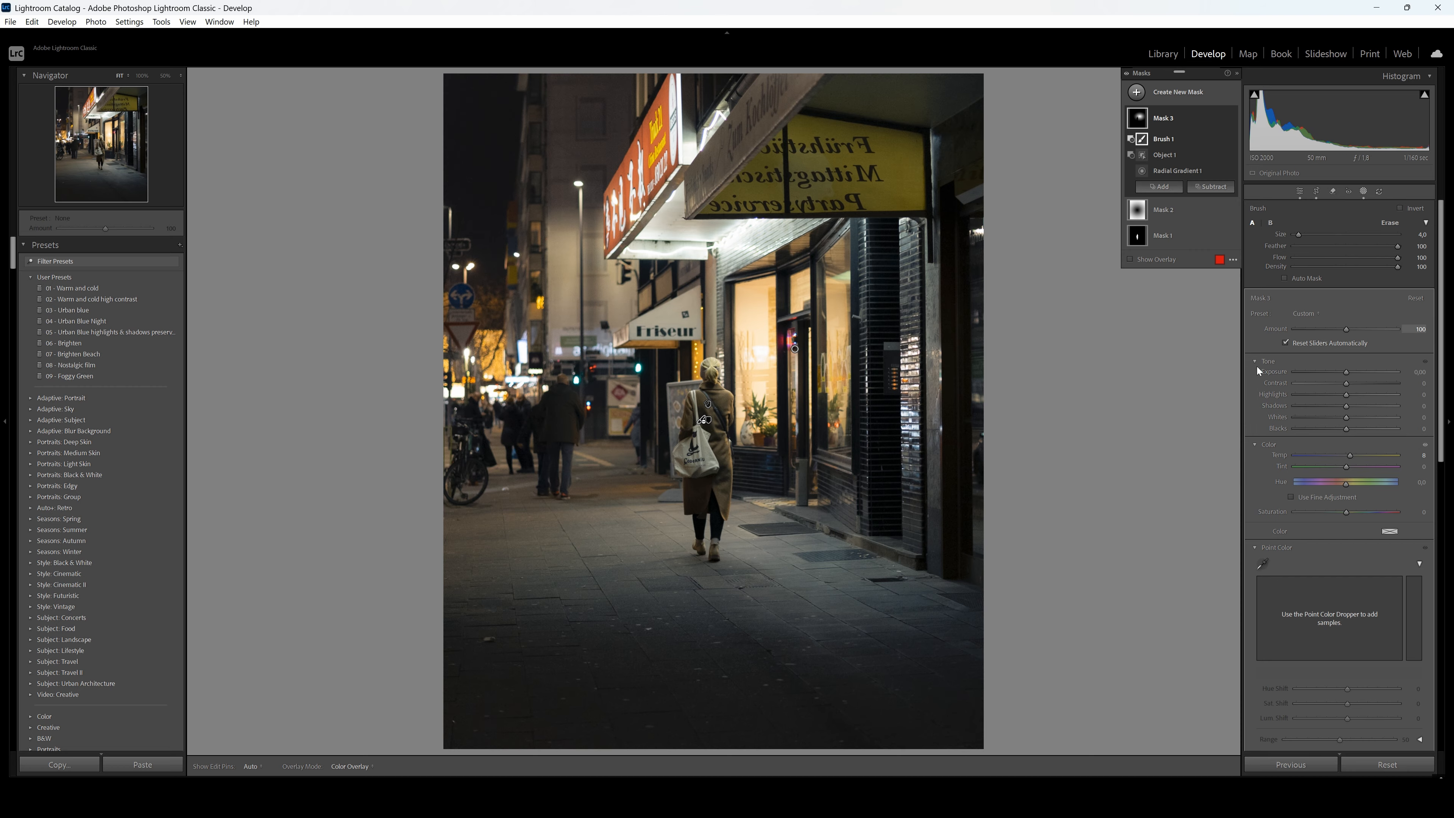
click(1366, 191)
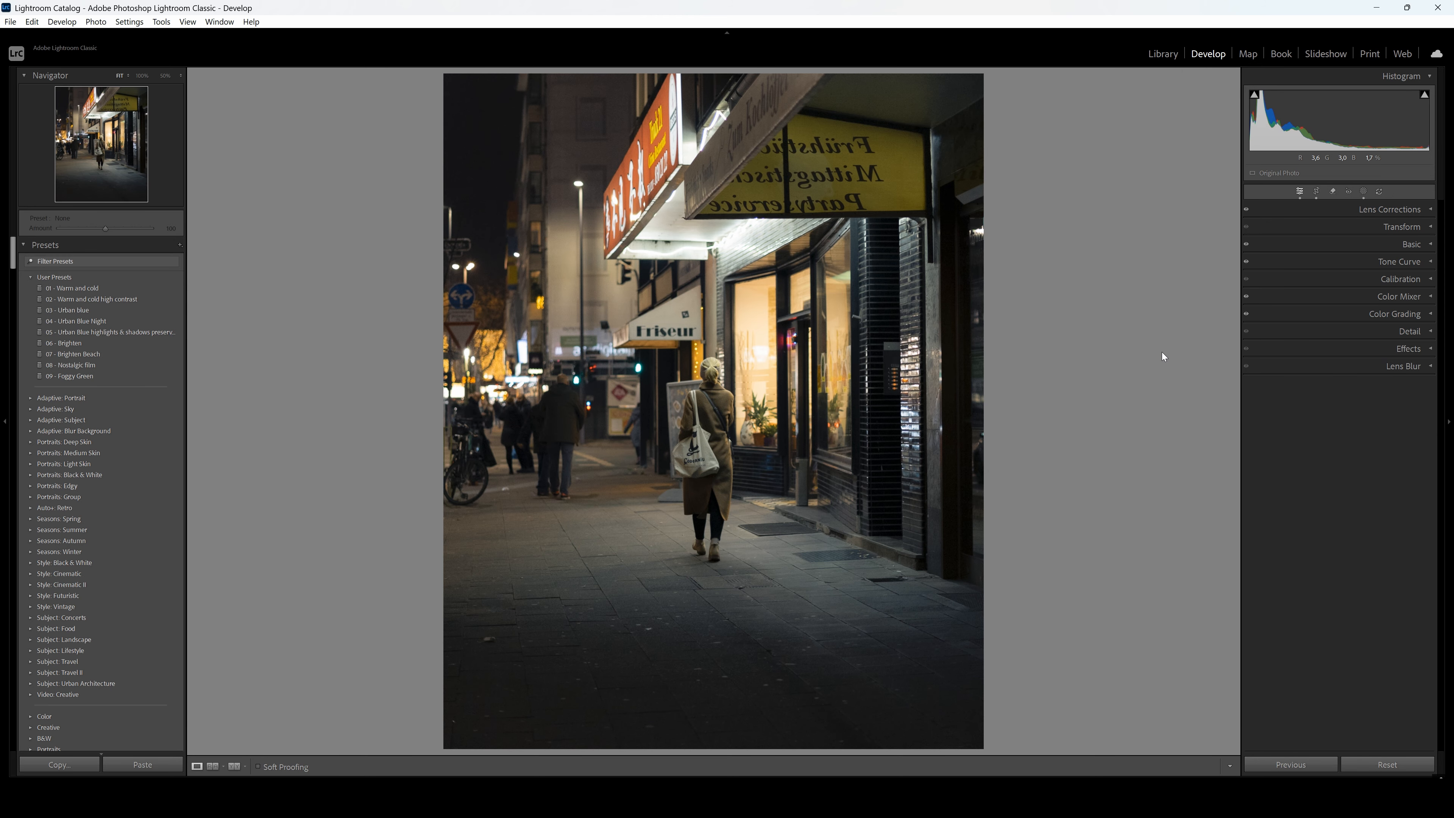
Sharpen the photo with Masking at 79, checking the edge preview, and raise the sharpening Amount to about 52
click(1314, 330)
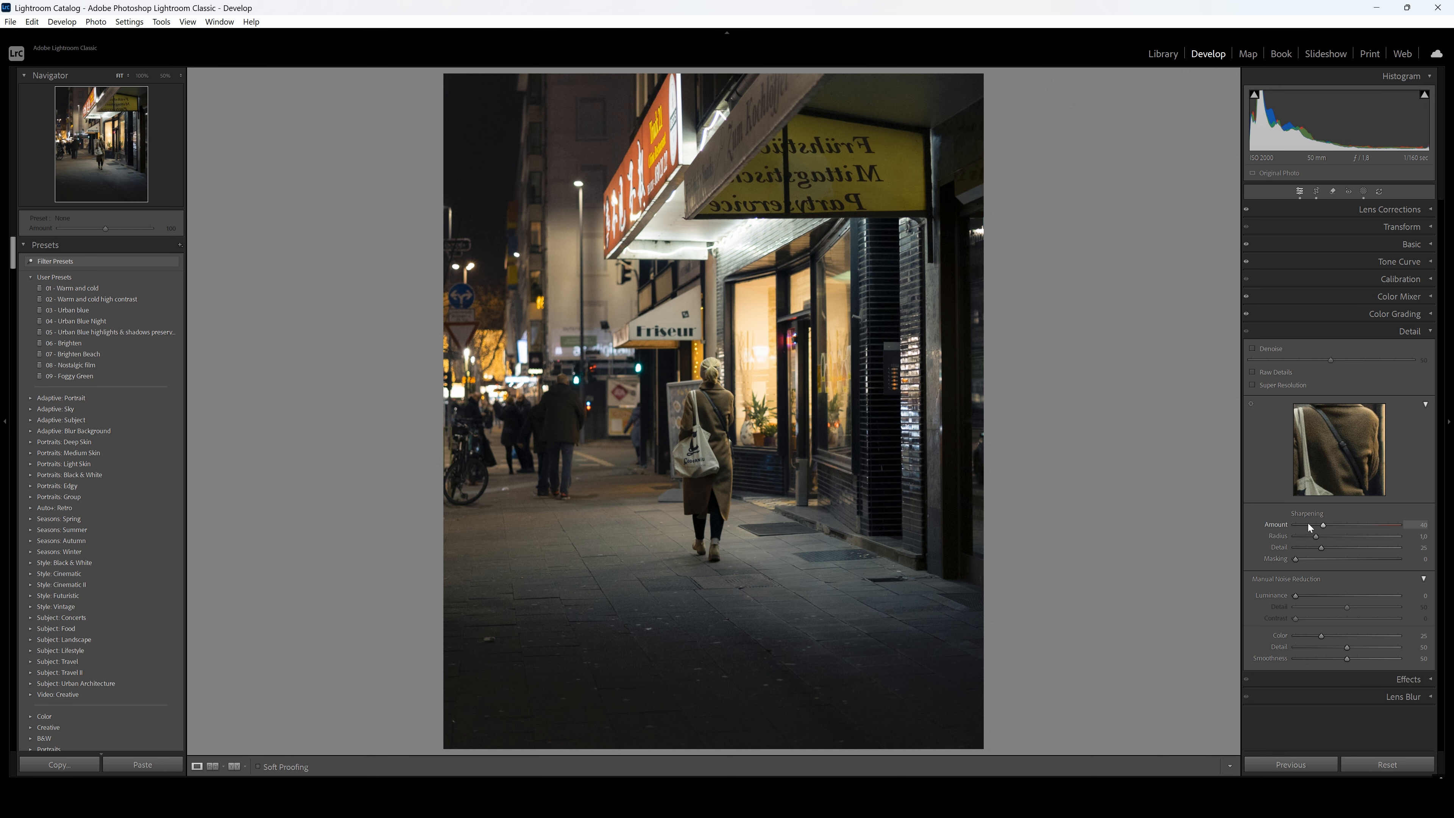
key(alt)
drag(1409, 560, 1446, 560)
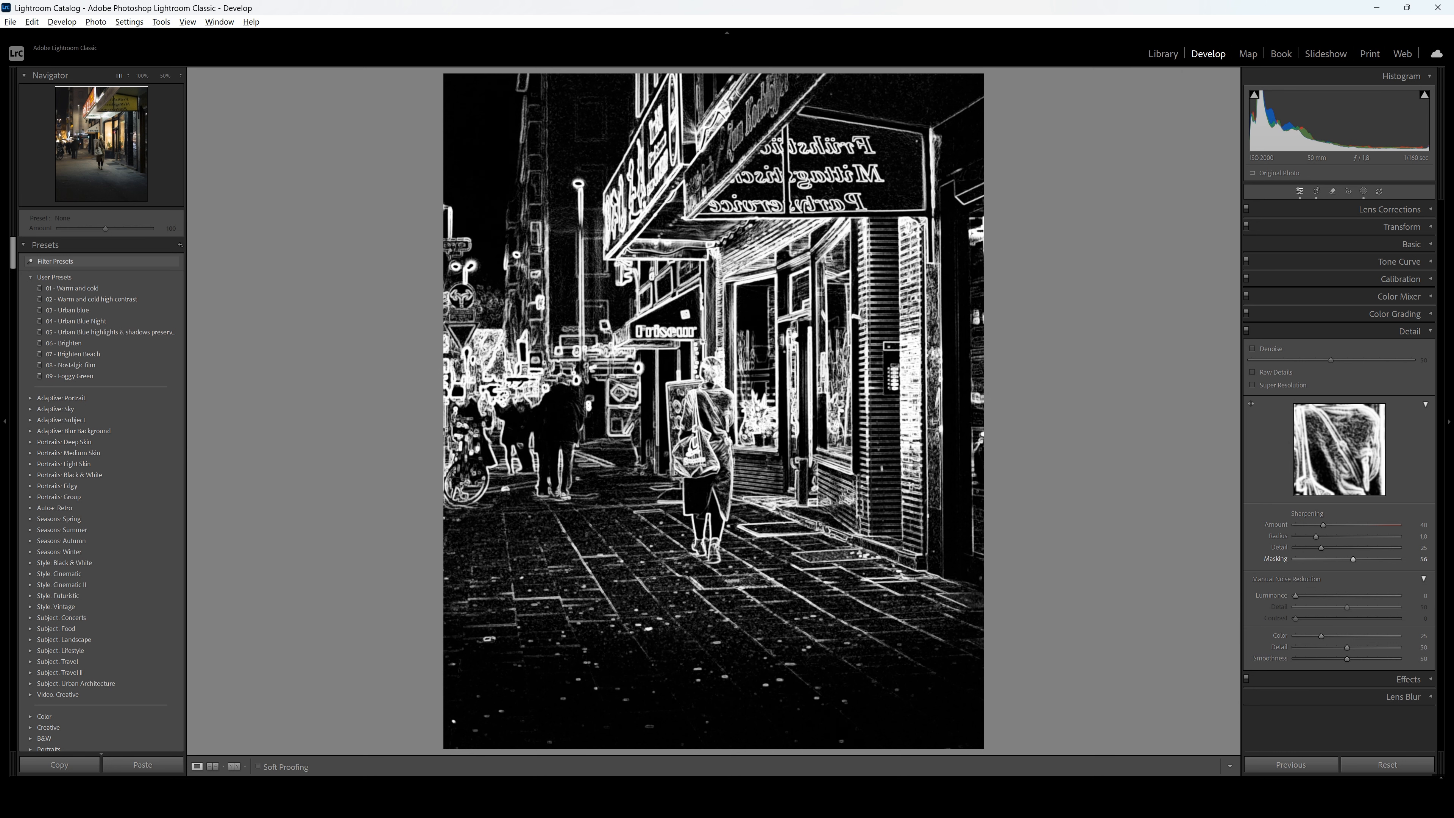
drag(1446, 560, 1451, 560)
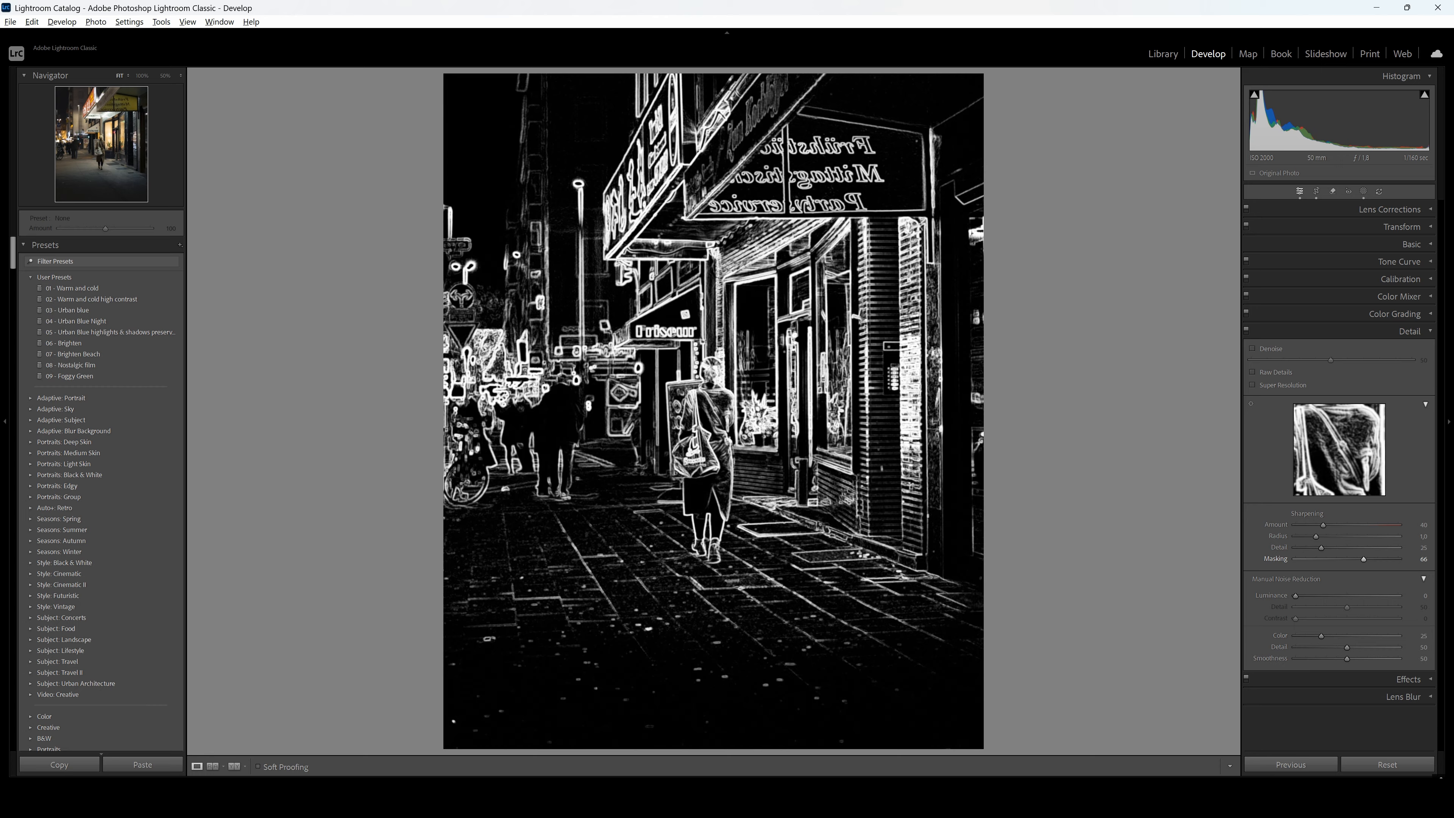
drag(1363, 558, 1377, 559)
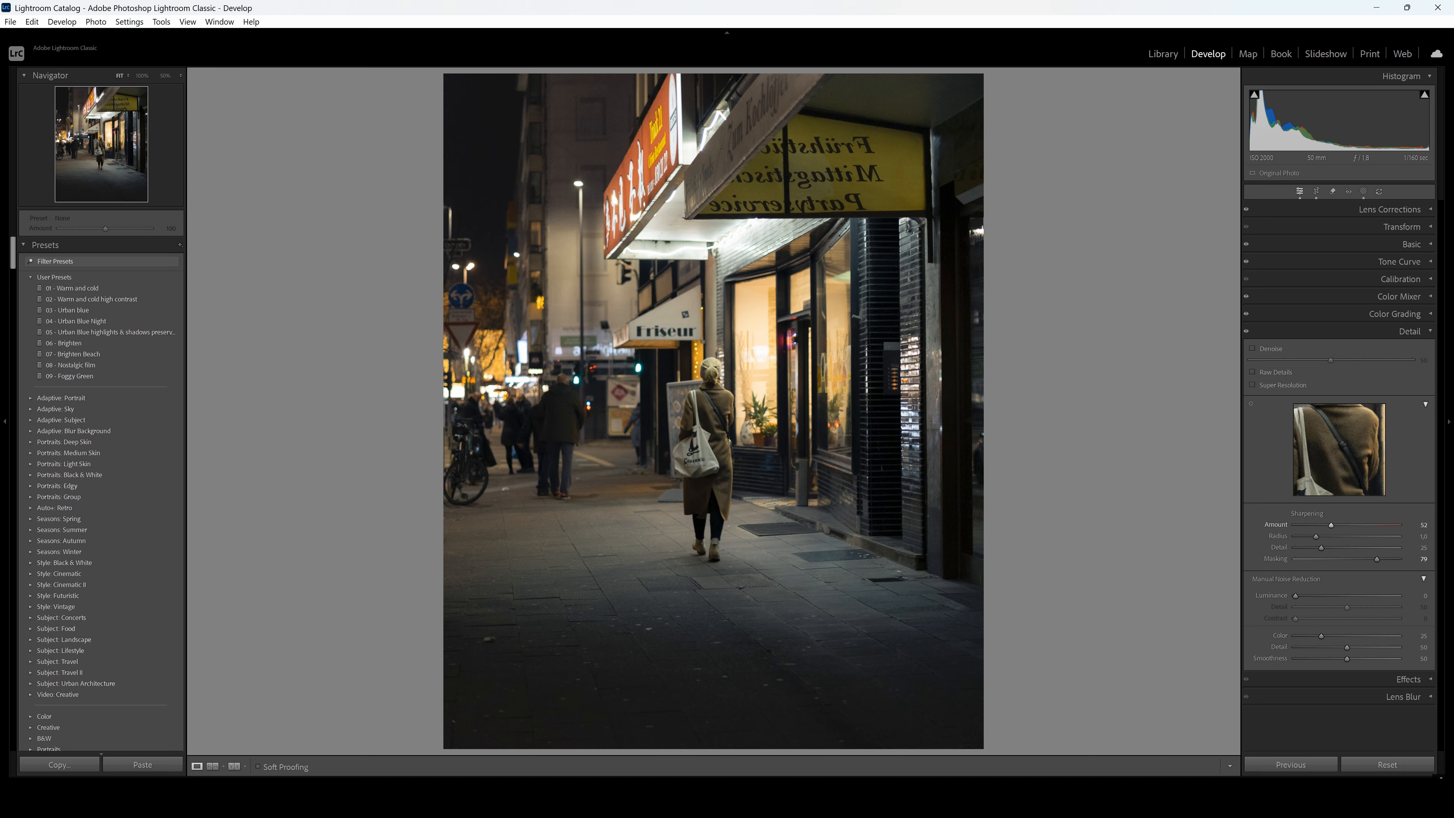
drag(1336, 525, 1345, 525)
click(1352, 334)
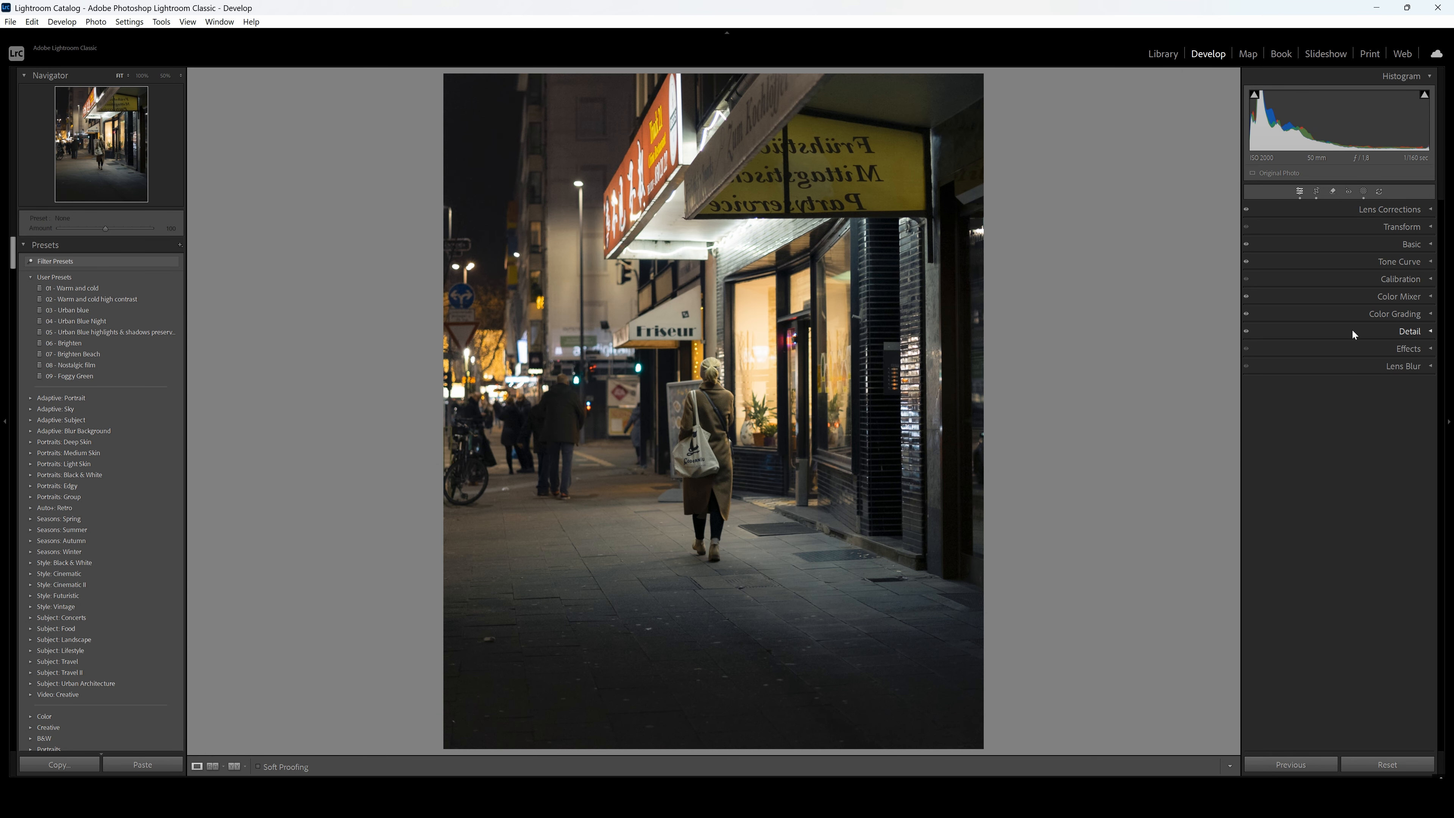